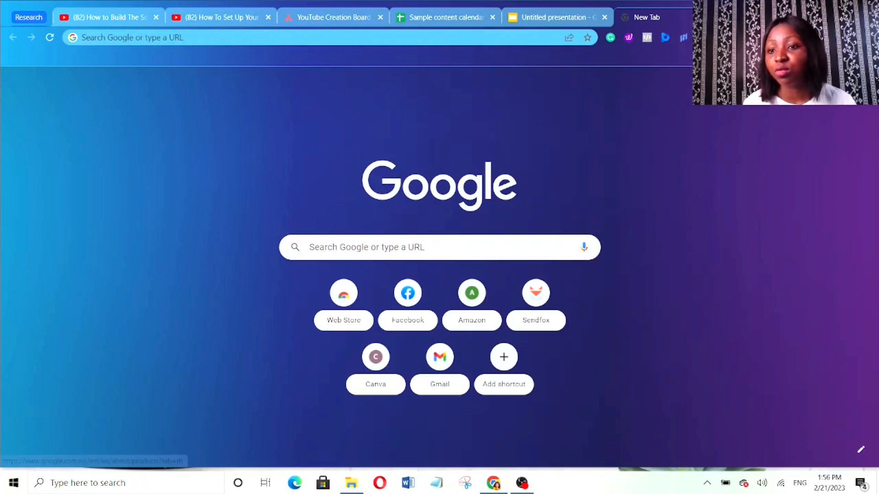
- Browse the Google apps list for Sheets and switch to the open Sample content calendar spreadsheet
left_click(830, 83)
scroll(833, 256, "down", 5)
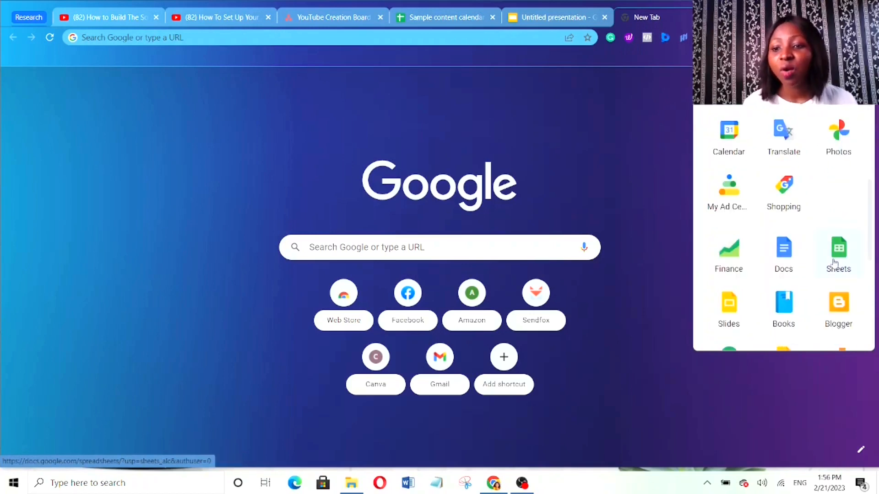
left_click(432, 17)
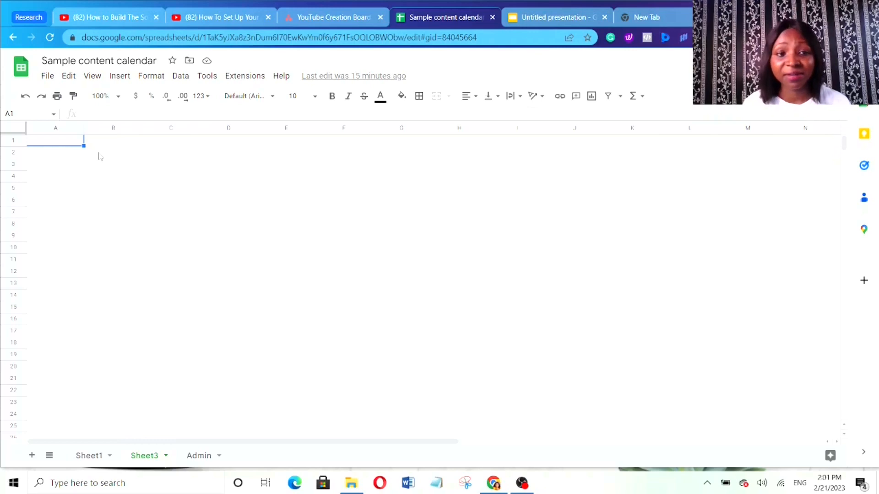
- Enter the column headers Date in A1 and Platform in B1 of Sheet3
double_click(44, 140)
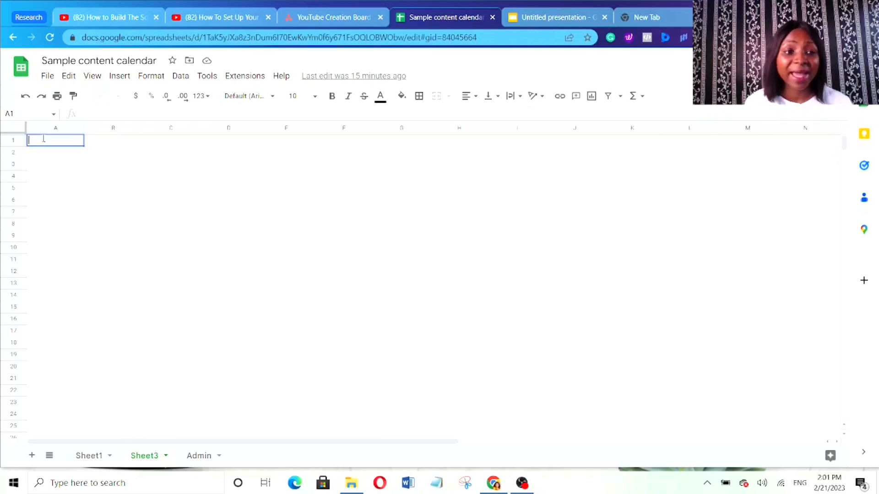
type("Date")
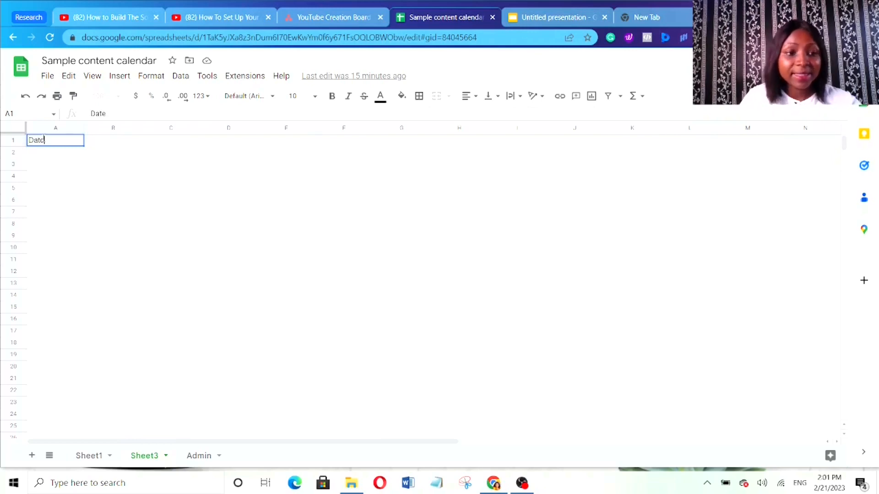
left_click(114, 145)
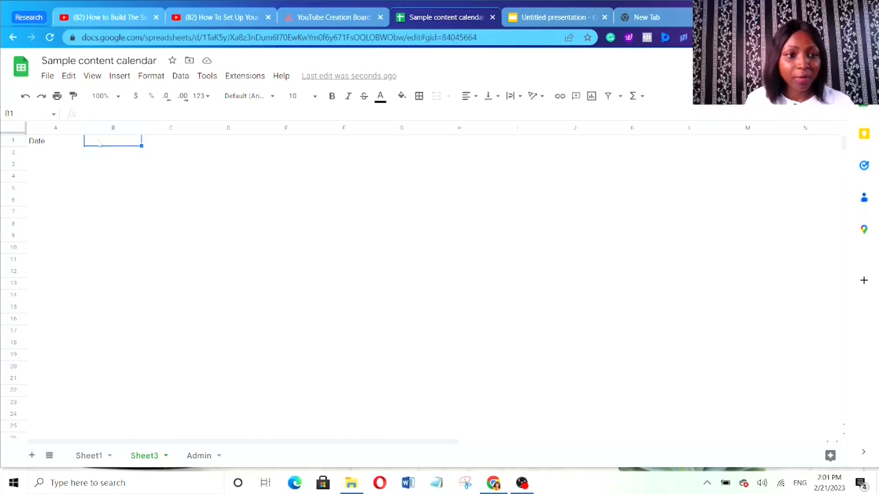
double_click(99, 141)
type("P")
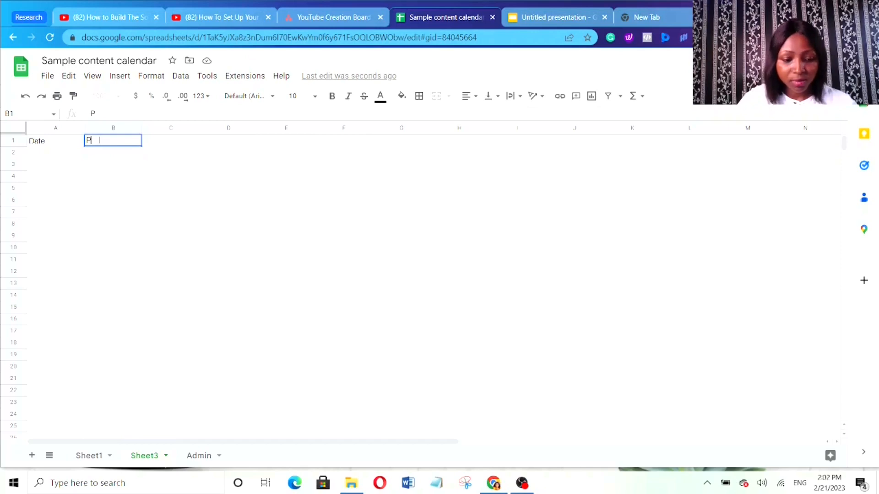
type("lat")
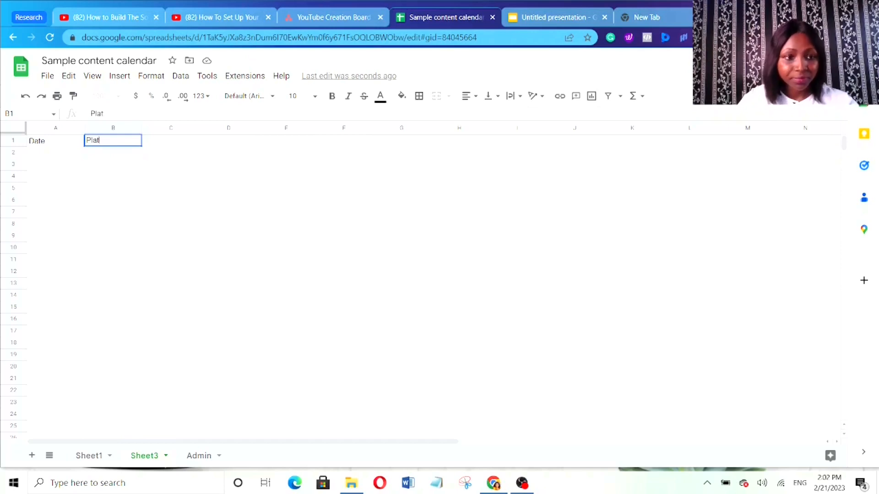
type("for")
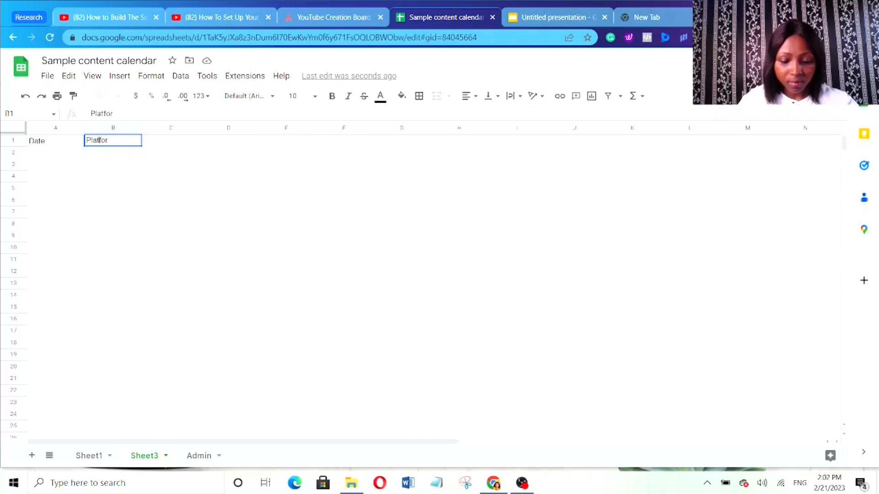
type("m")
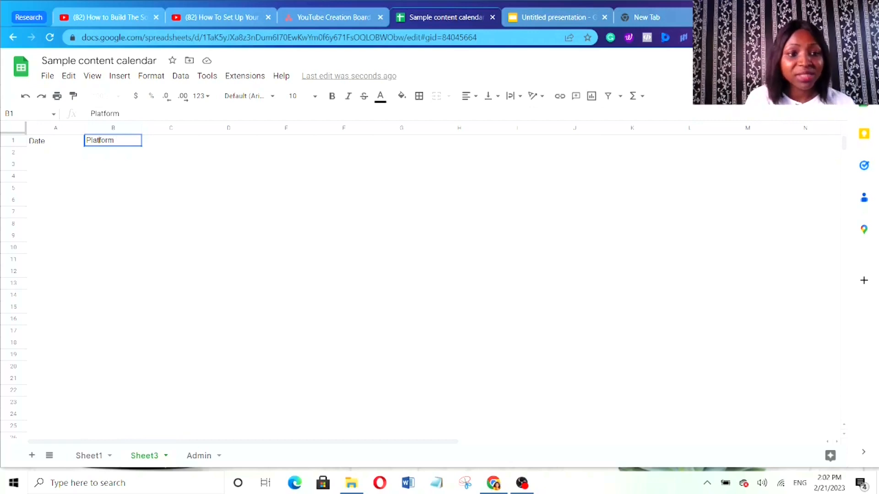
- Add the column headers Content Type in C1 and Topic in D1
left_click(178, 146)
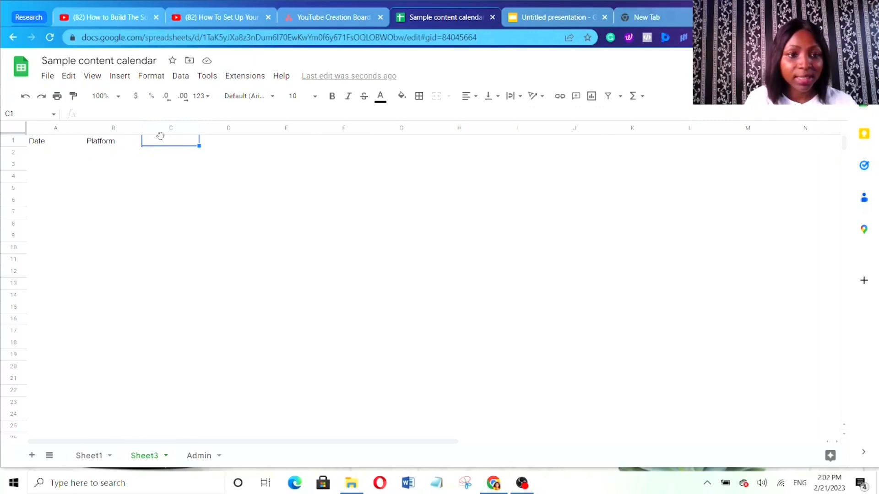
double_click(160, 136)
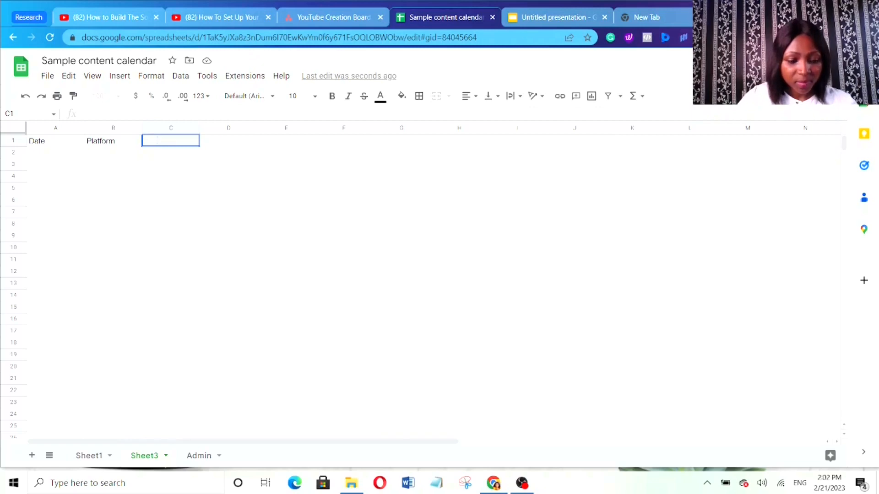
type("Content")
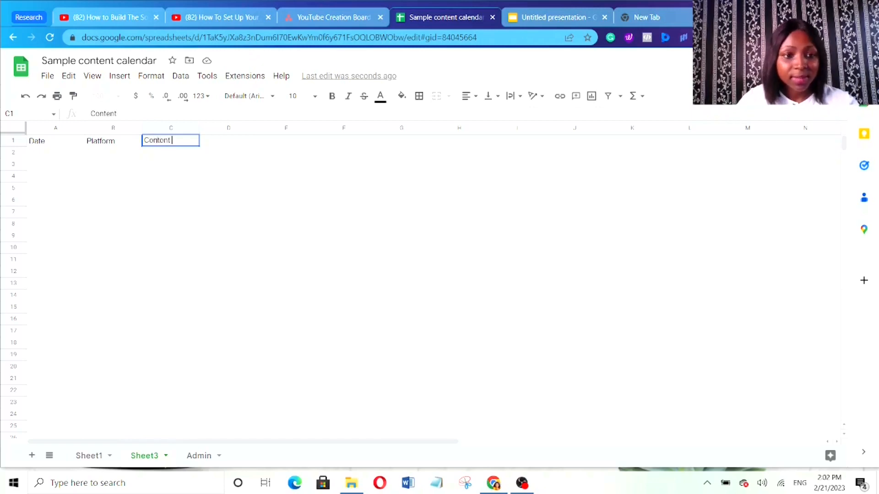
type(" Type")
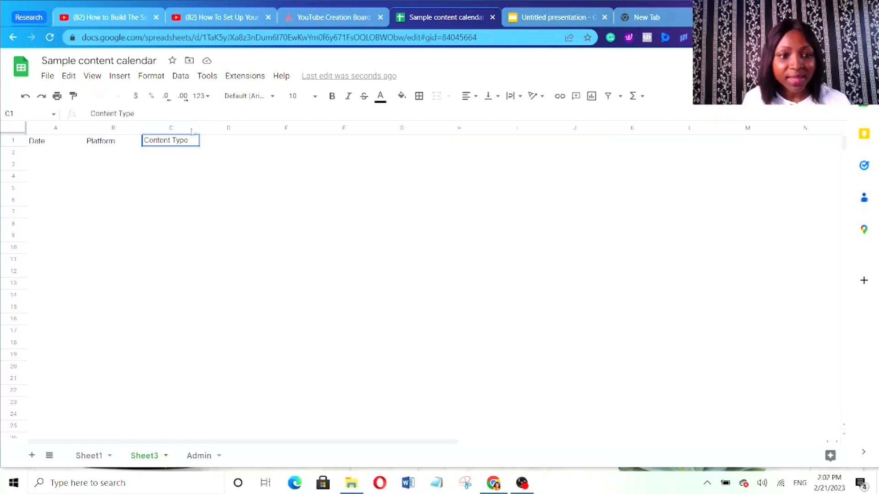
left_click(217, 142)
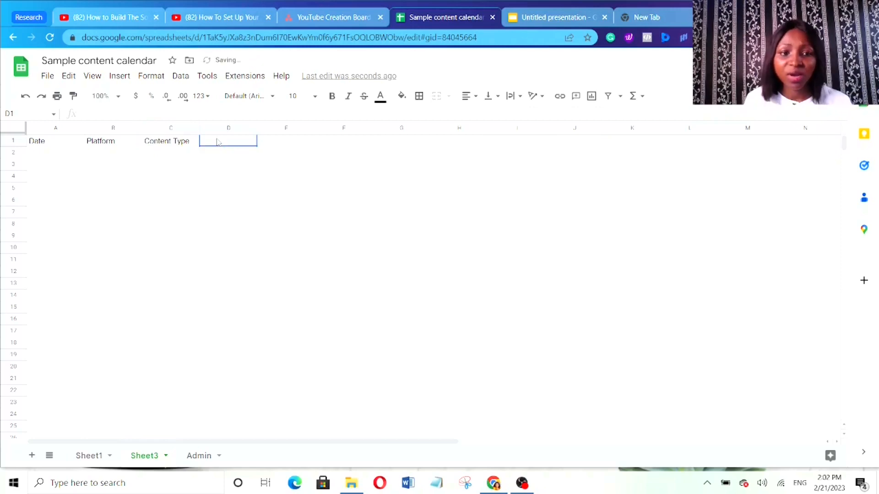
double_click(218, 143)
type("Topic")
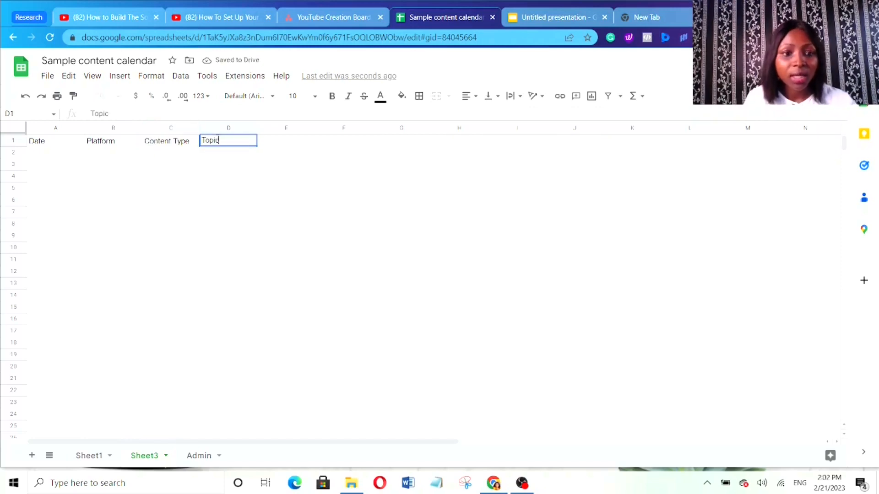
- Add the column headers Content Format in E1 and Purpose in F1
left_click(281, 142)
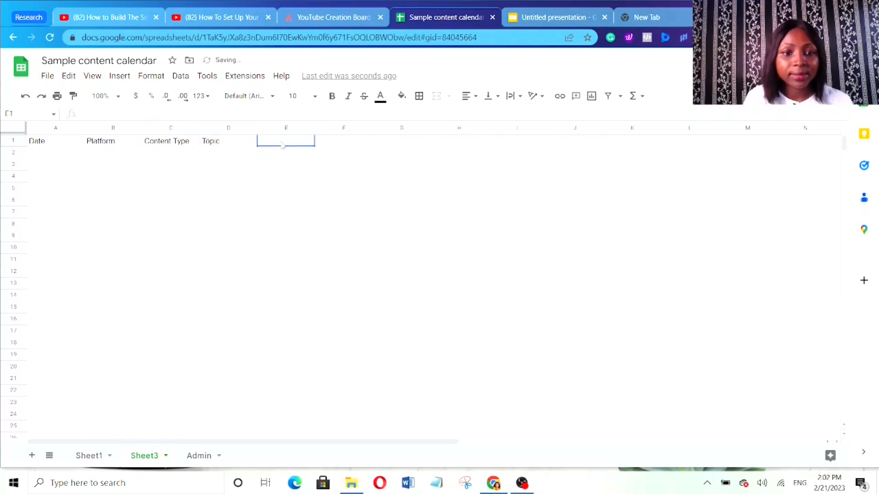
double_click(281, 141)
type("Form")
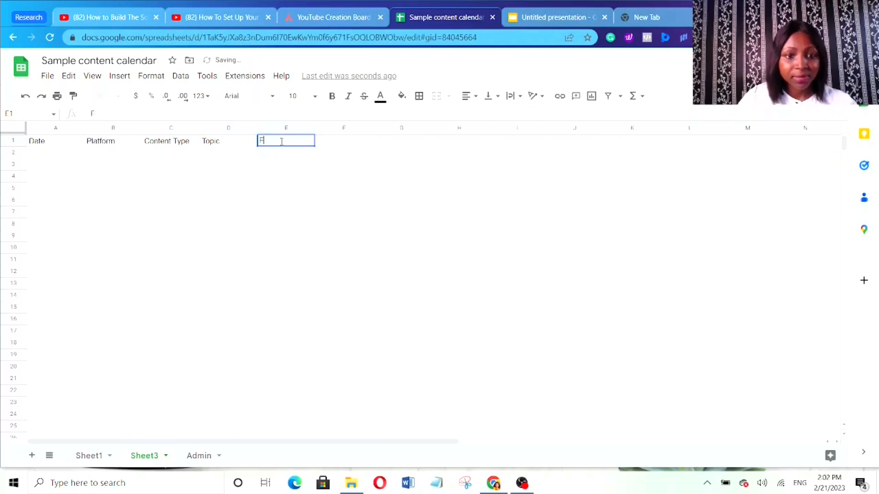
type("at")
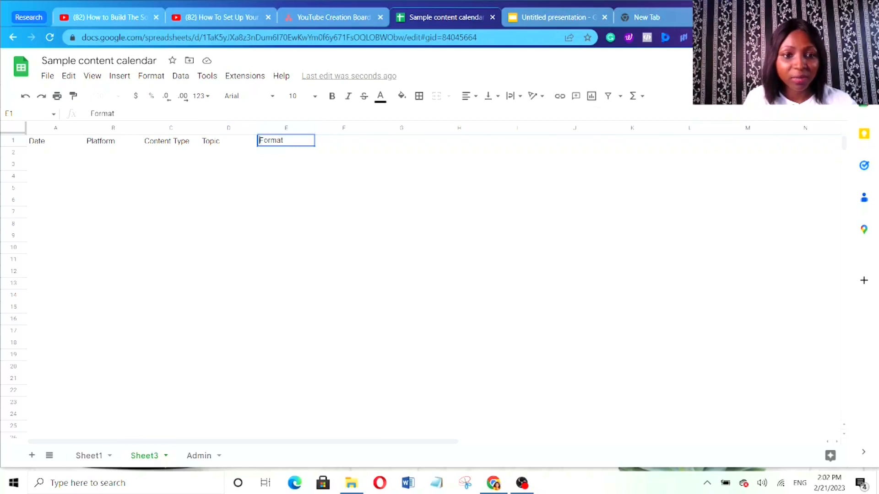
type("Content")
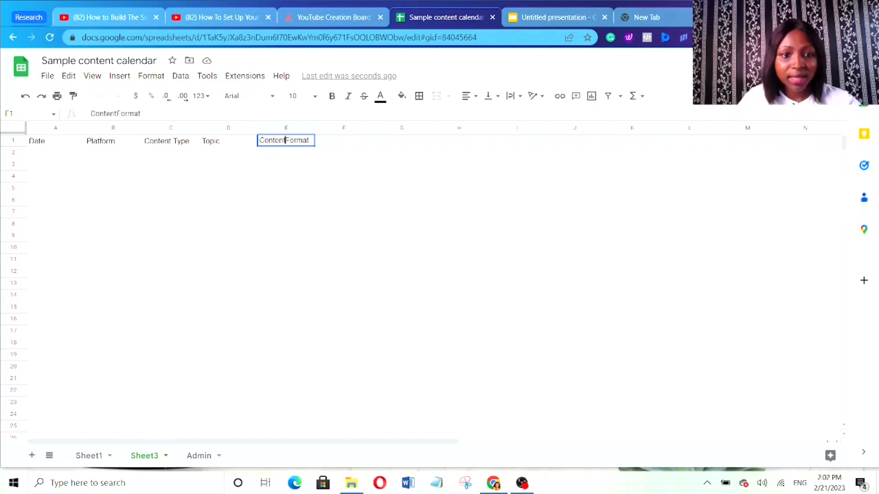
left_click(335, 146)
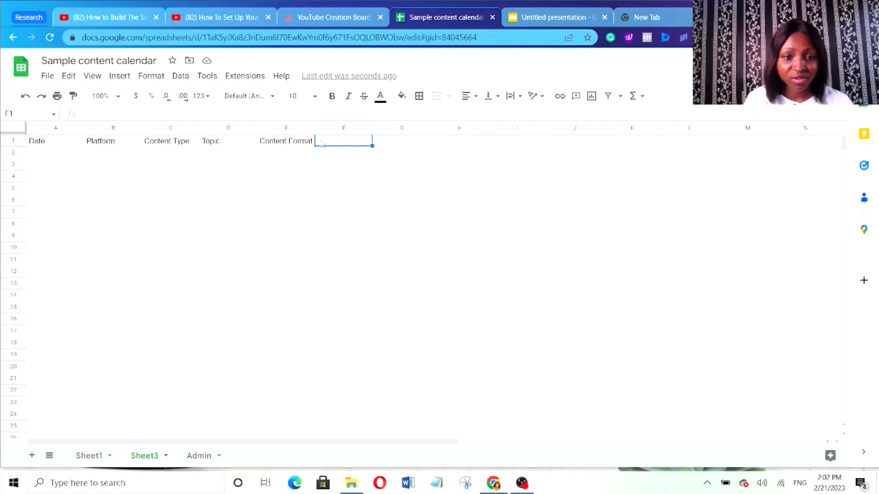
double_click(321, 144)
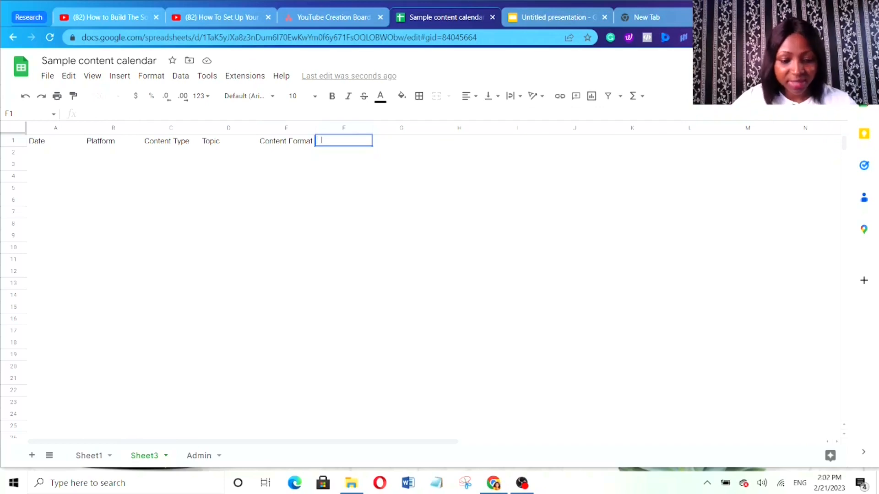
type("Pu")
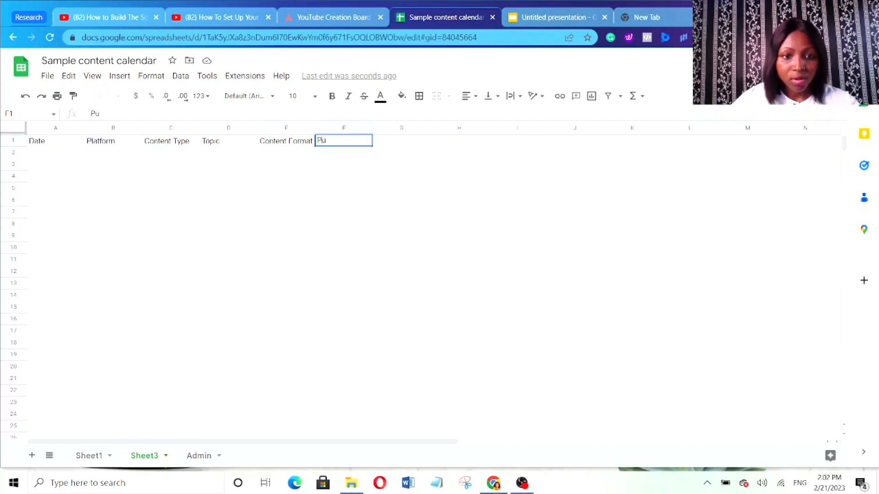
type("rpose")
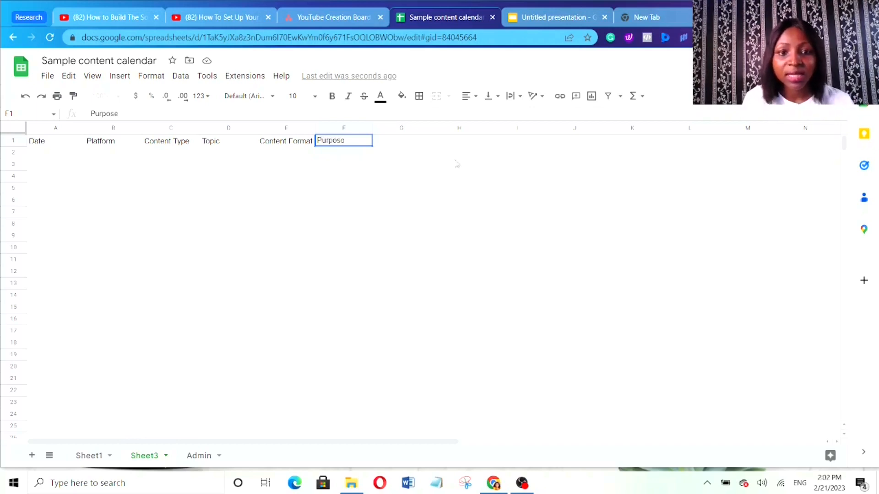
key("Tab")
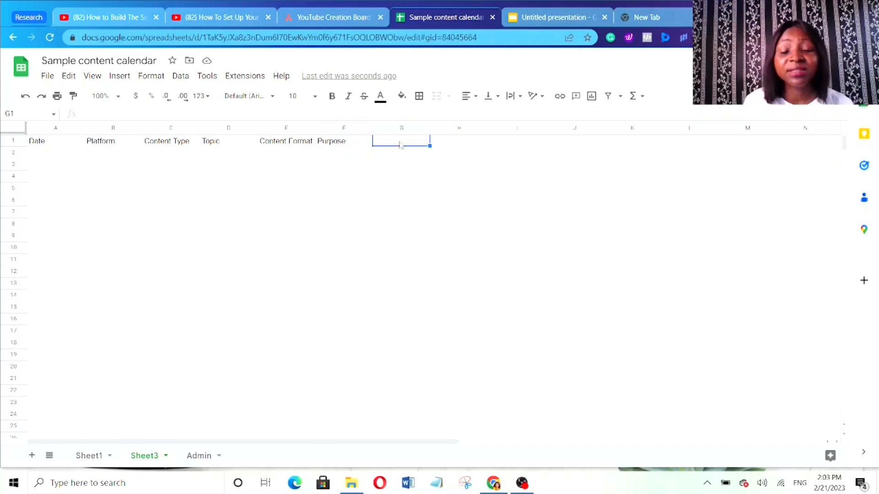
- Complete the header row with Content Status in G1 and Link in H1
type("C")
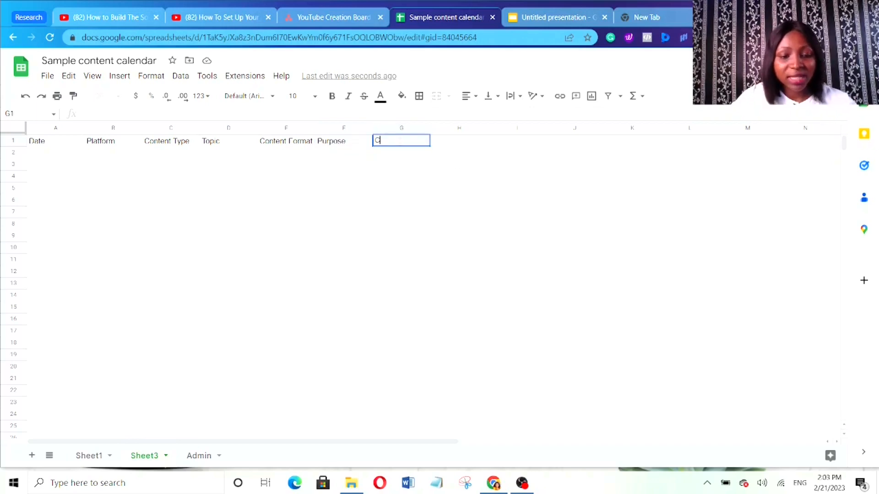
type("ont")
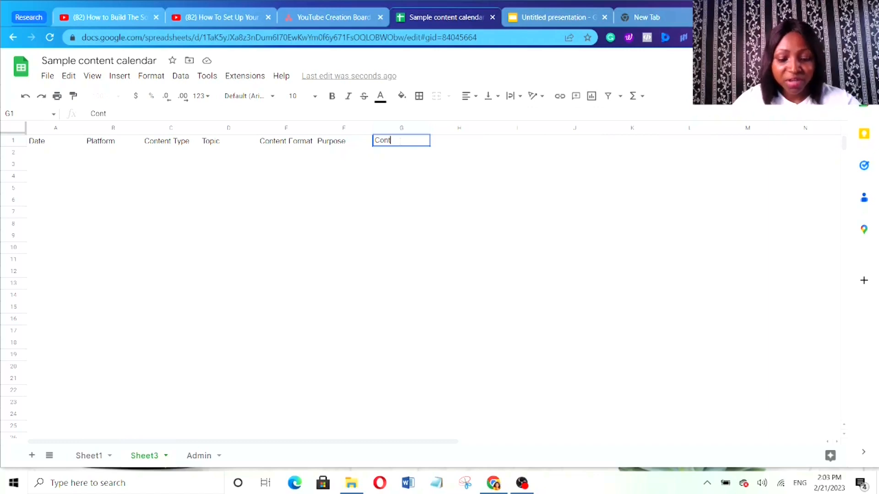
type("ent St")
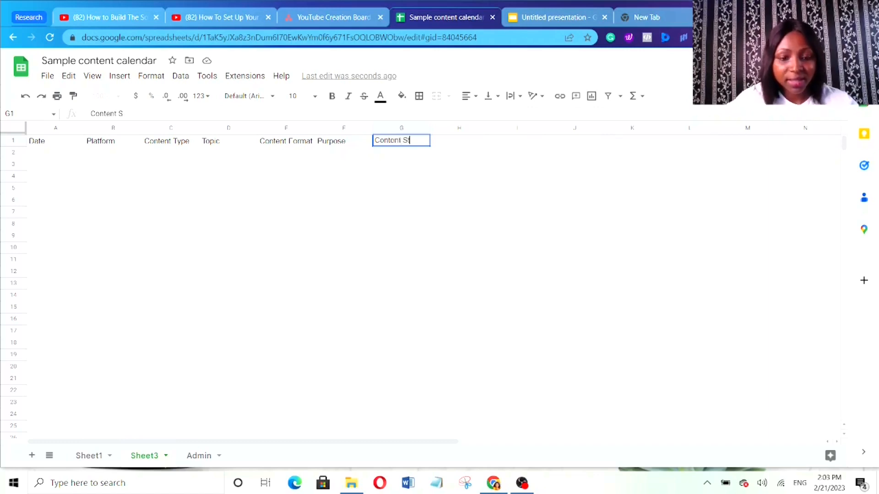
type("at")
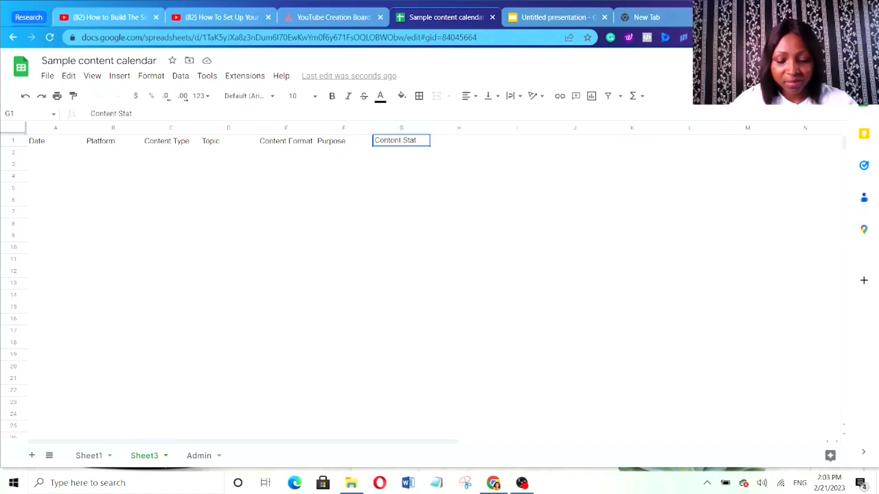
type("us")
left_click(468, 145)
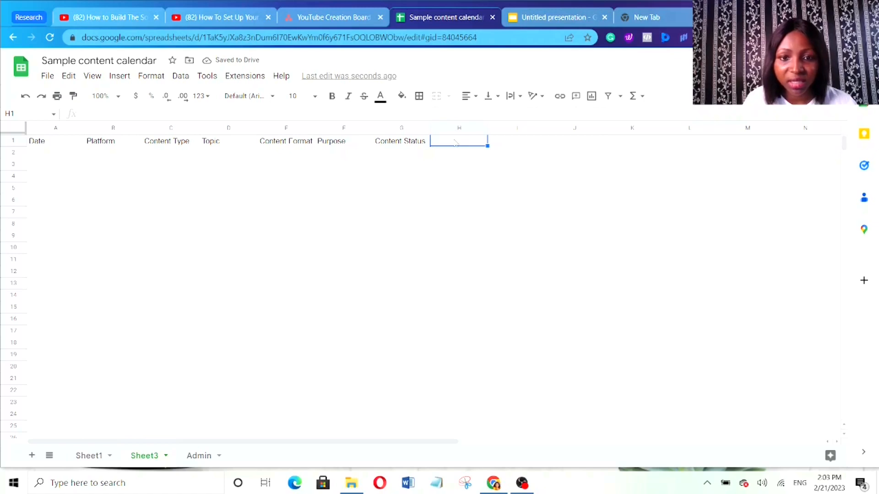
double_click(454, 140)
type("Link")
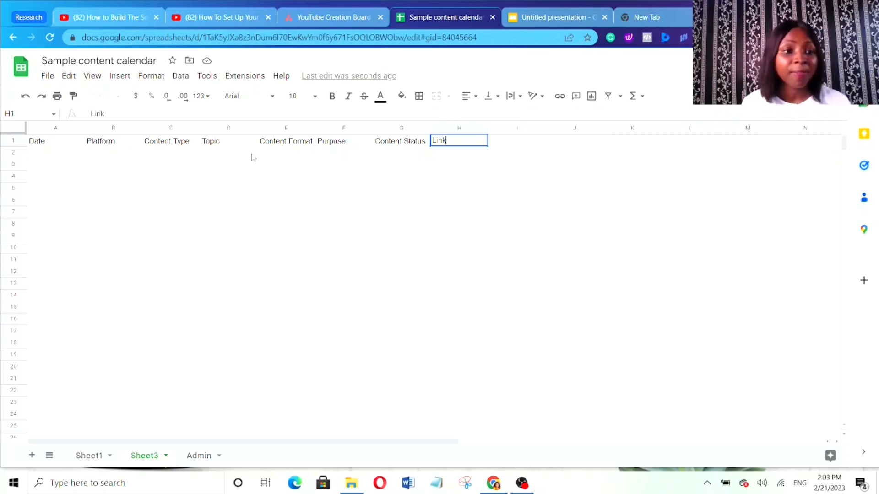
left_click(38, 155)
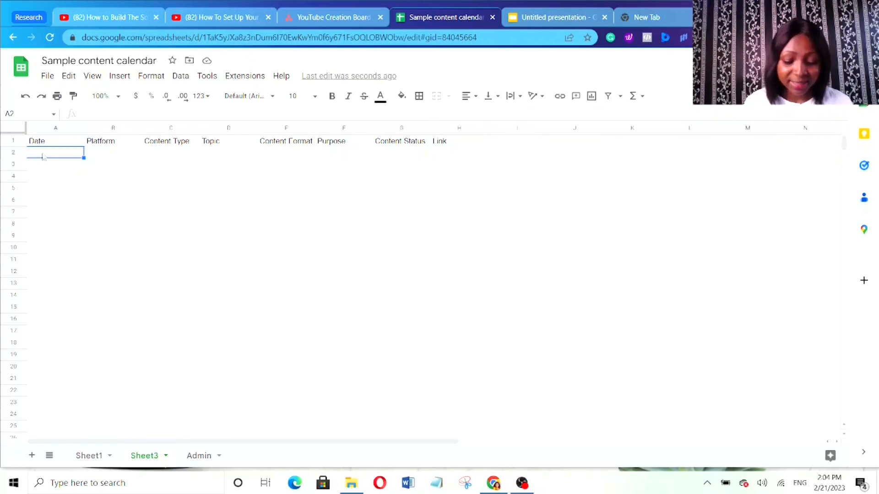
- Add a data validation rule to the Date column A1:A1000 of Sheet3 with the criterion "Is valid date"
left_click(64, 127)
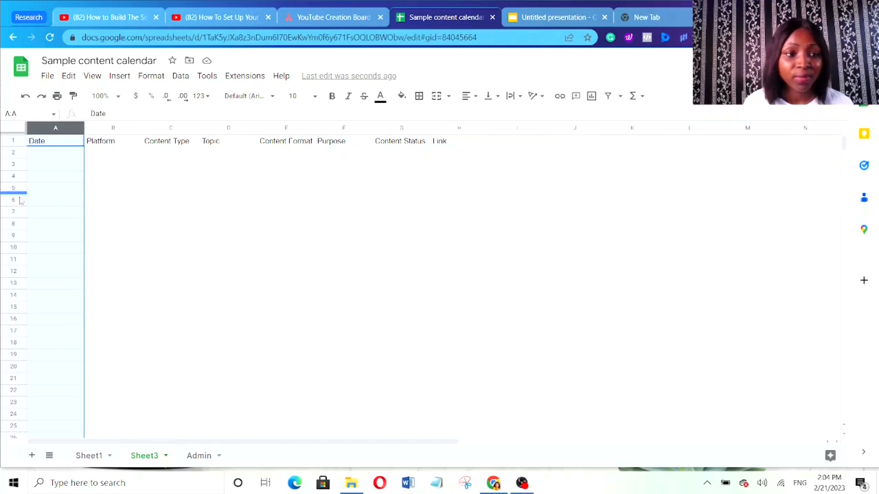
right_click(54, 130)
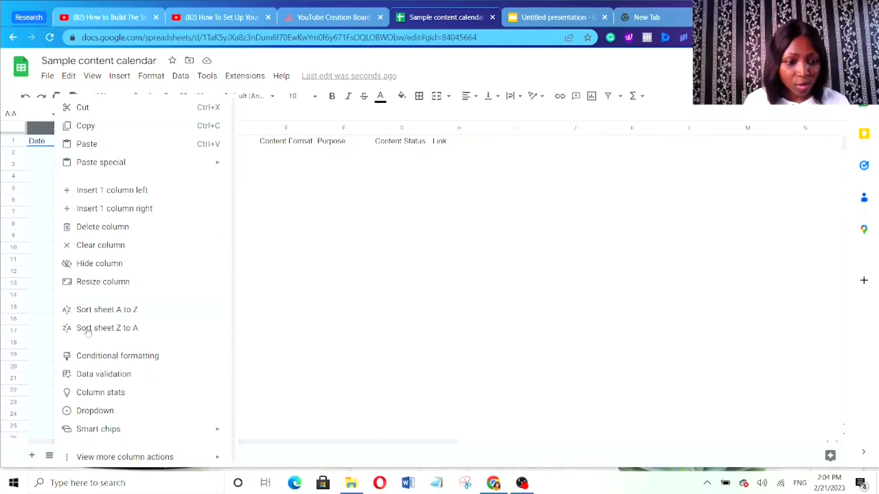
left_click(114, 376)
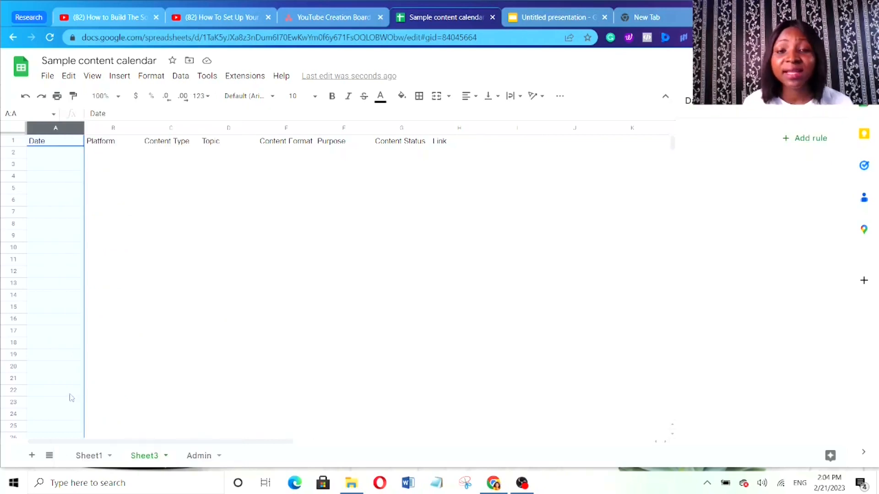
left_click(805, 144)
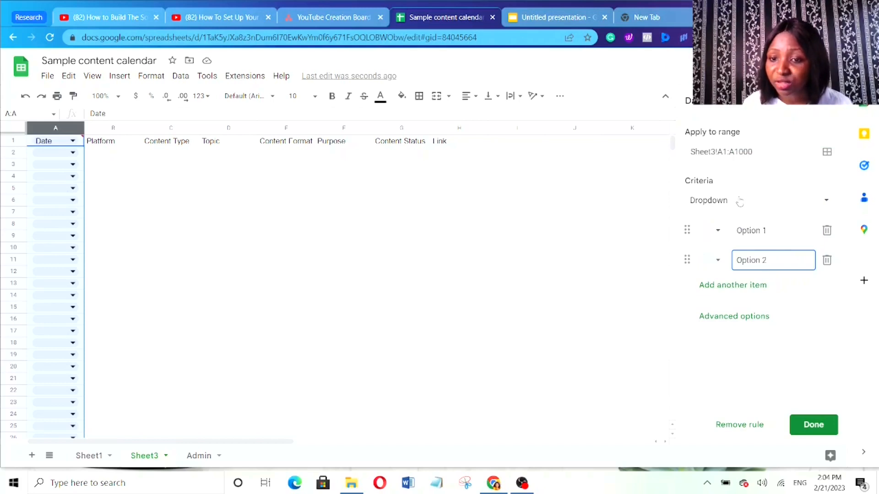
left_click(739, 201)
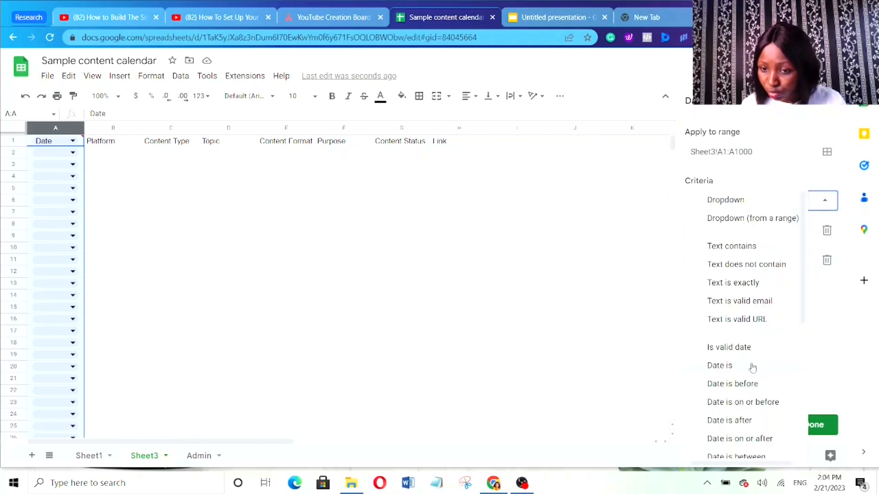
left_click(737, 349)
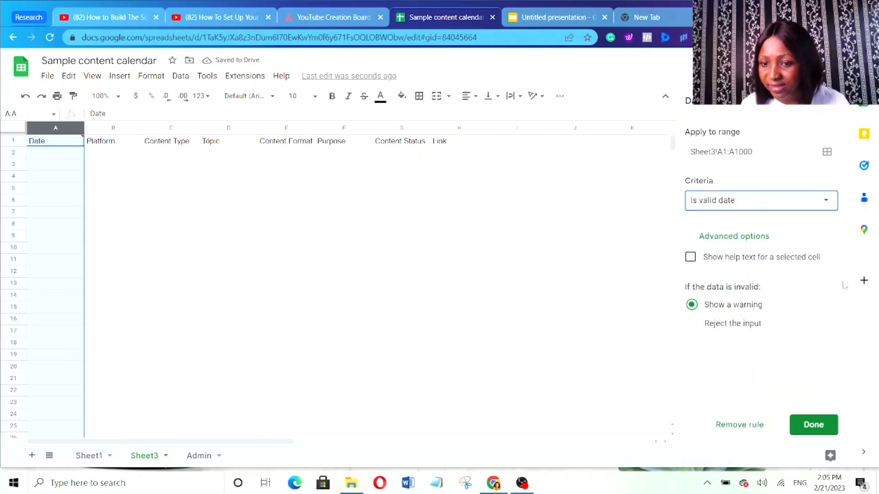
left_click(813, 425)
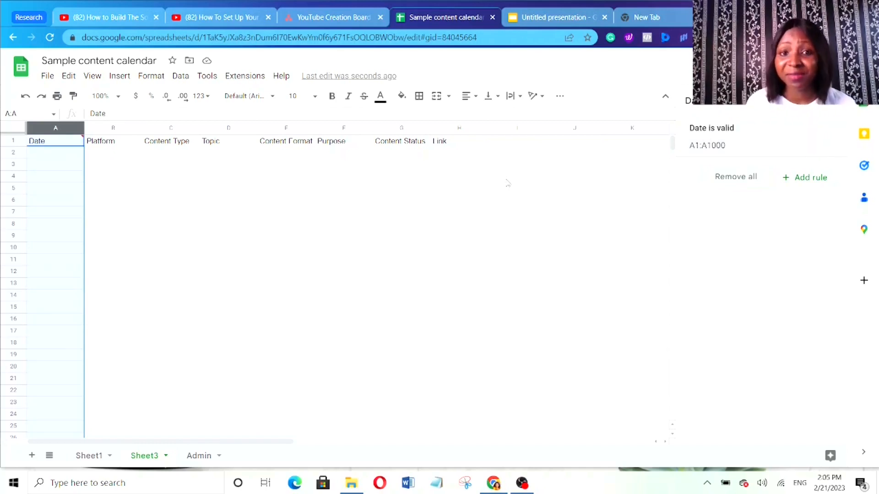
- Pick the dates 2023-02-21 in A2 and 2023-02-22 in A3 of the Date column
left_click(120, 155)
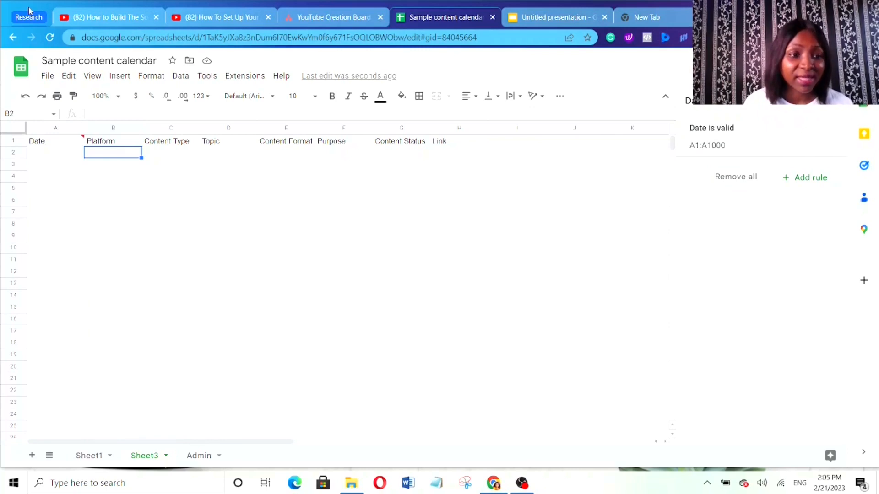
left_click(40, 156)
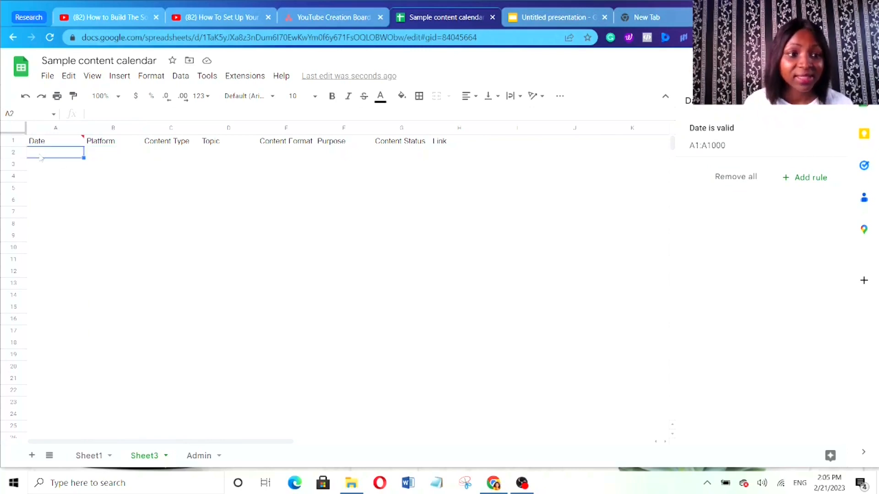
double_click(40, 154)
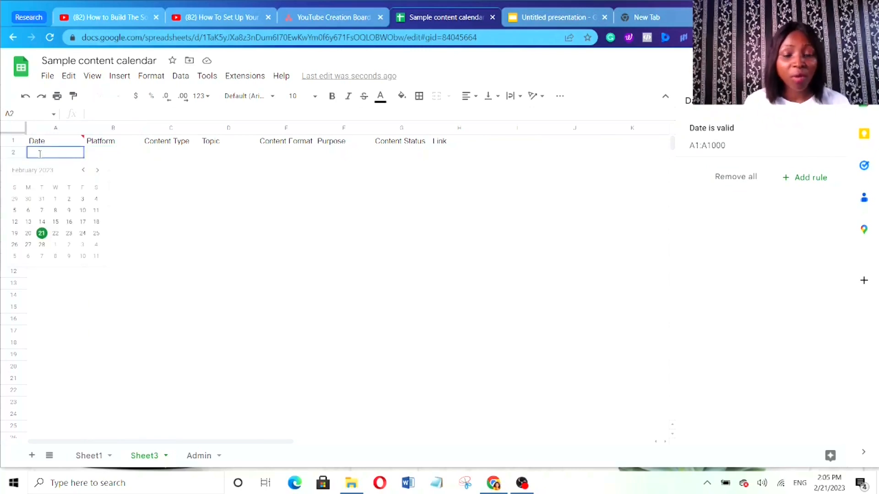
left_click(42, 233)
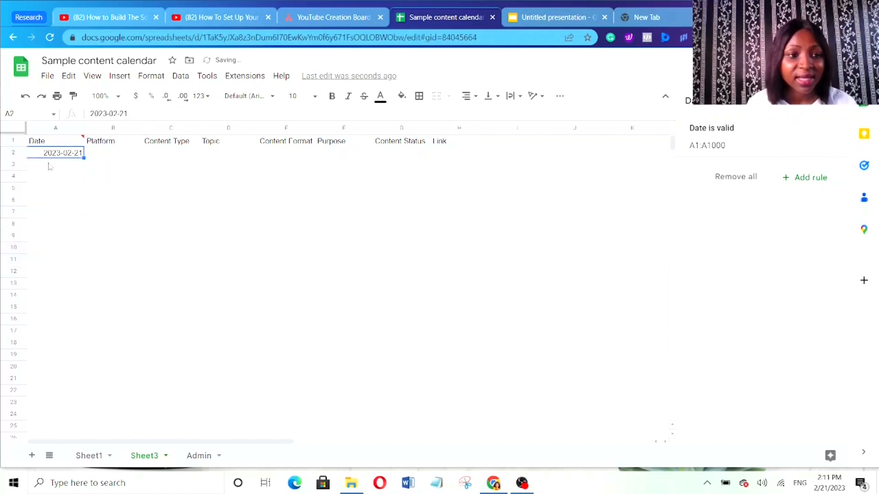
left_click(50, 167)
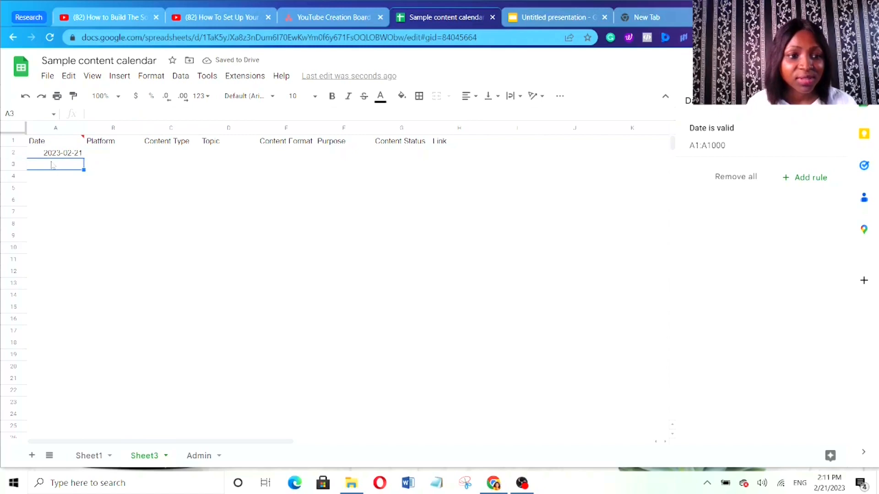
double_click(51, 165)
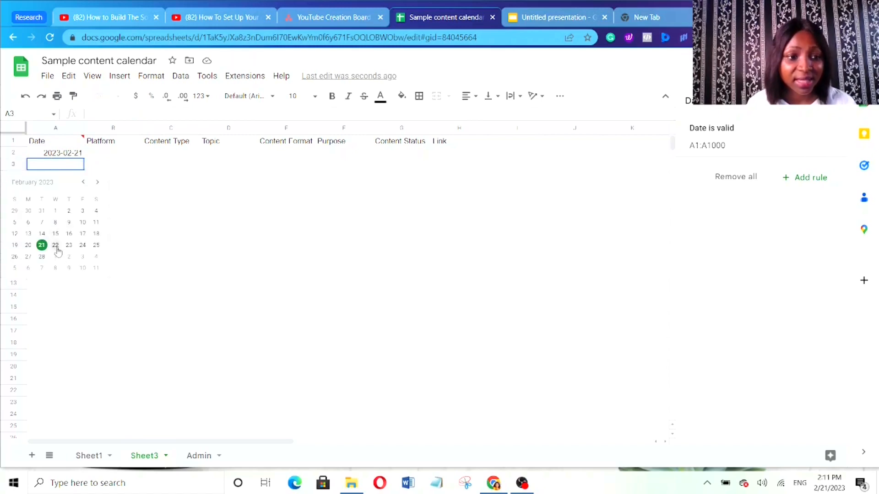
left_click(56, 245)
- Pick the dates 2023-02-23 in A4 and 2023-02-24 in A5 of the Date column
left_click(66, 180)
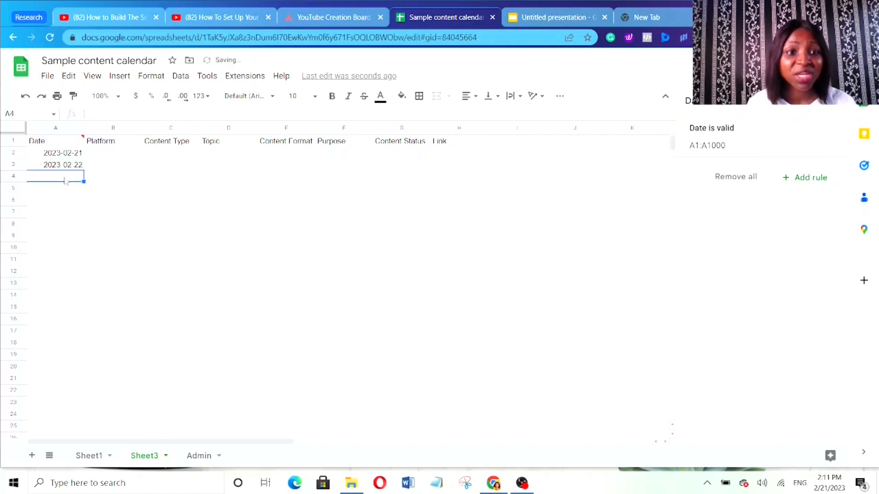
double_click(65, 180)
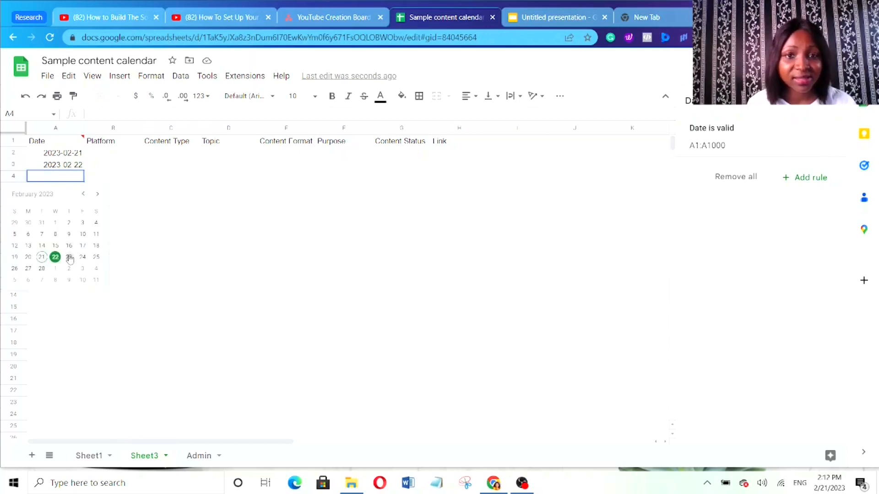
left_click(69, 257)
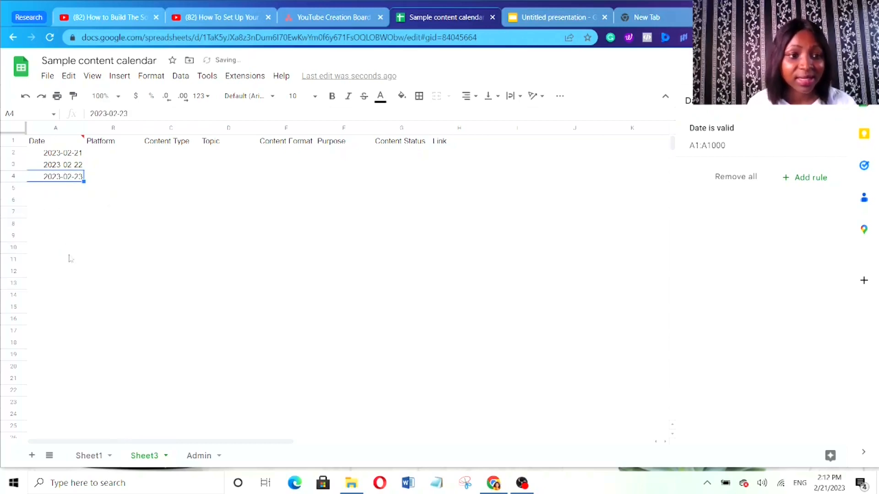
left_click(47, 188)
double_click(46, 188)
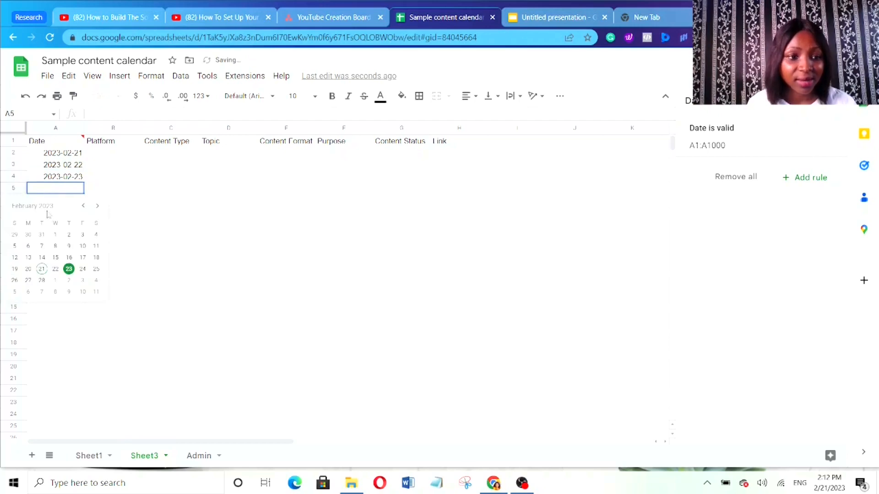
left_click(84, 270)
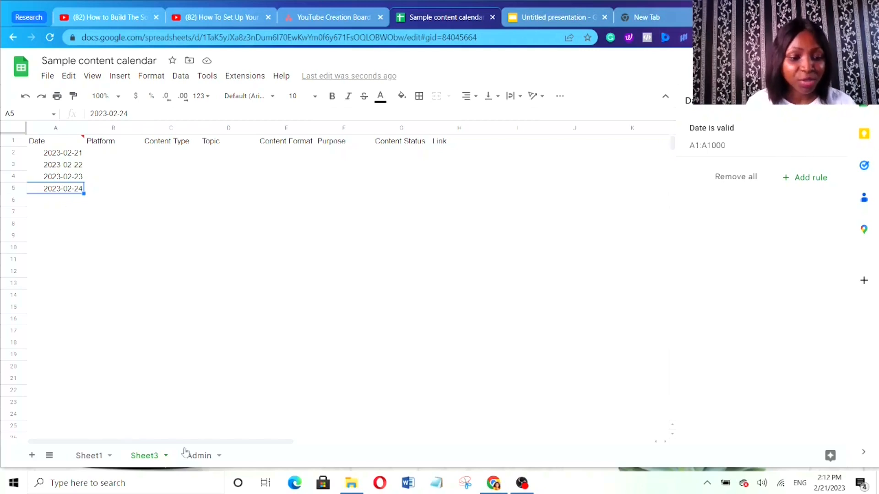
- Add a new sheet to the spreadsheet and name it Sample
left_click(31, 456)
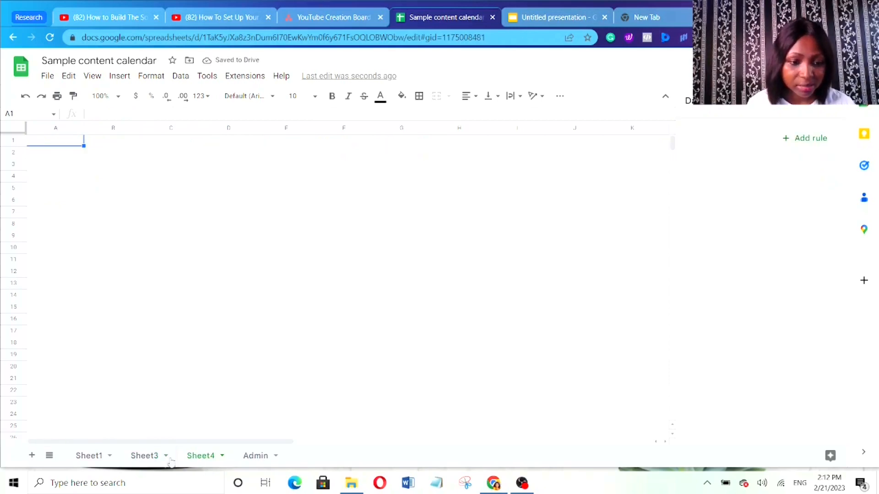
double_click(213, 458)
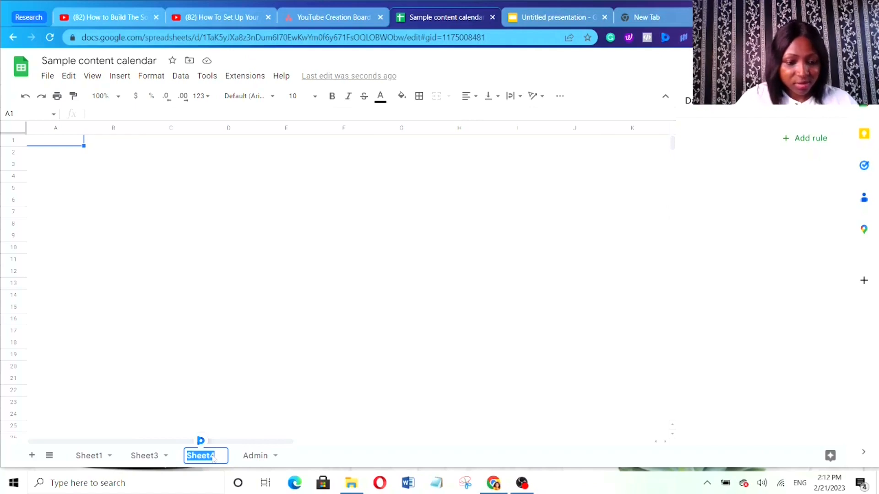
type("Sample")
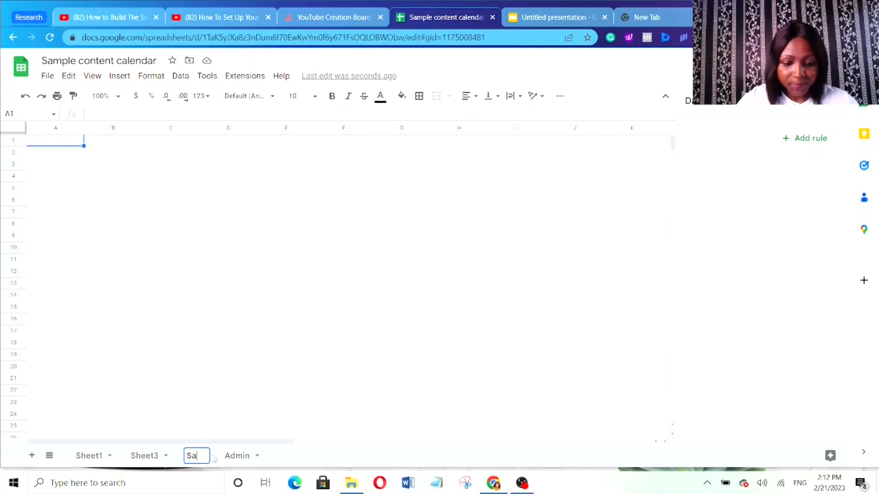
- Enter the header Platform in A1 of the Sample sheet and Instagram in A2
left_click(43, 142)
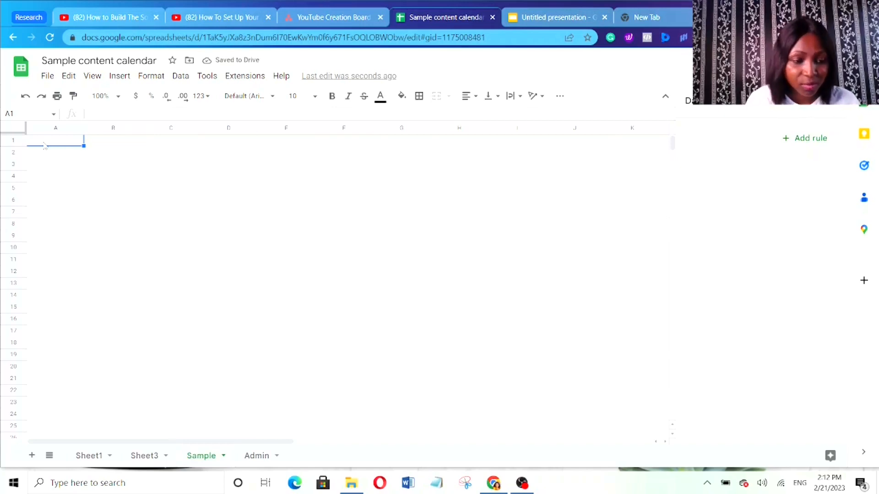
double_click(42, 145)
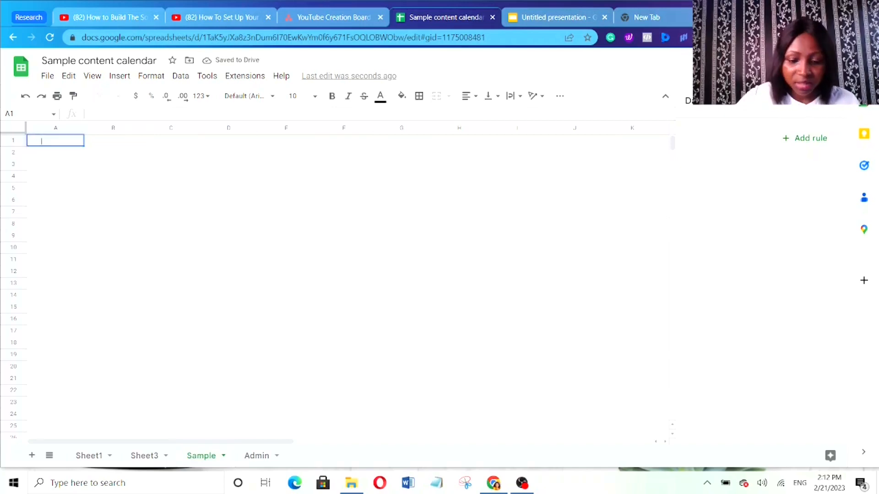
type("Platform")
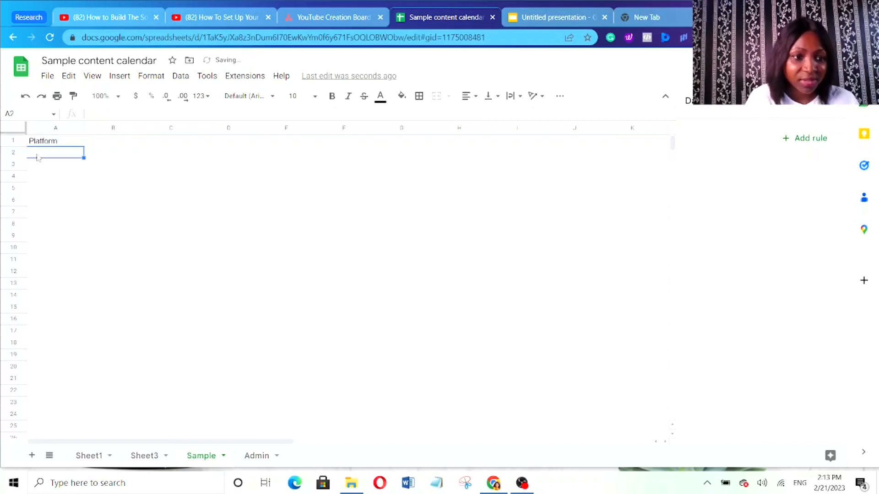
left_click(38, 152)
type("Insta")
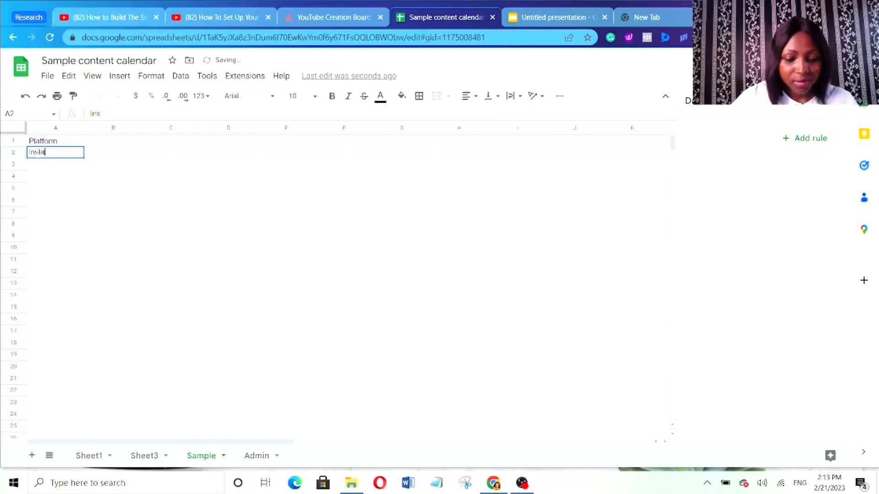
type("gram")
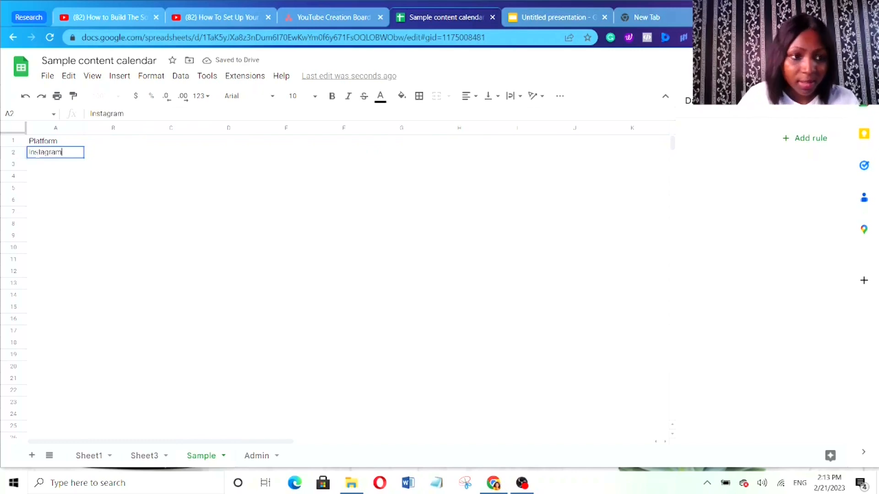
- Add Facebook in A3 and Tiktok in A4 of the platform list
left_click(39, 164)
type("Fca")
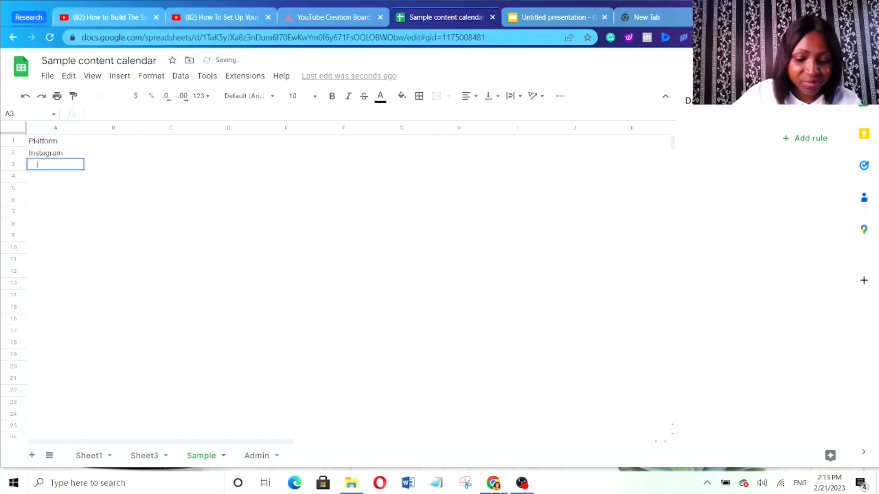
key("BackSpace")
key("BackSpace")
type("acebook")
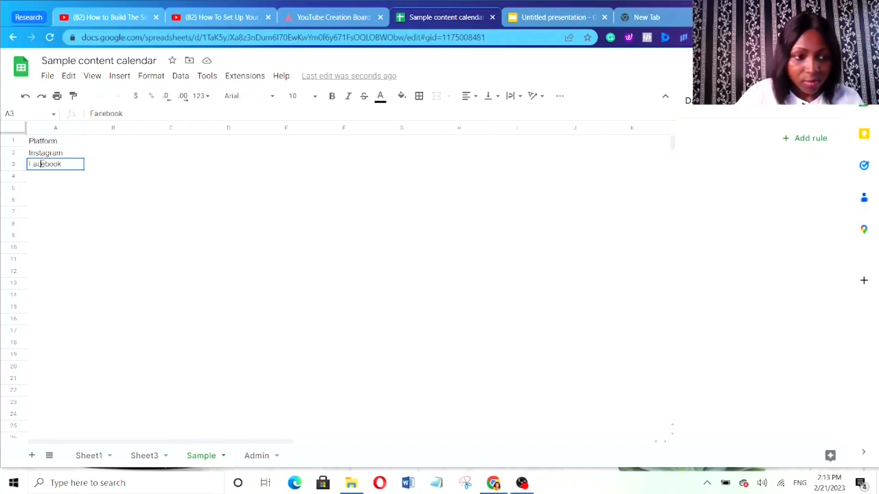
double_click(42, 179)
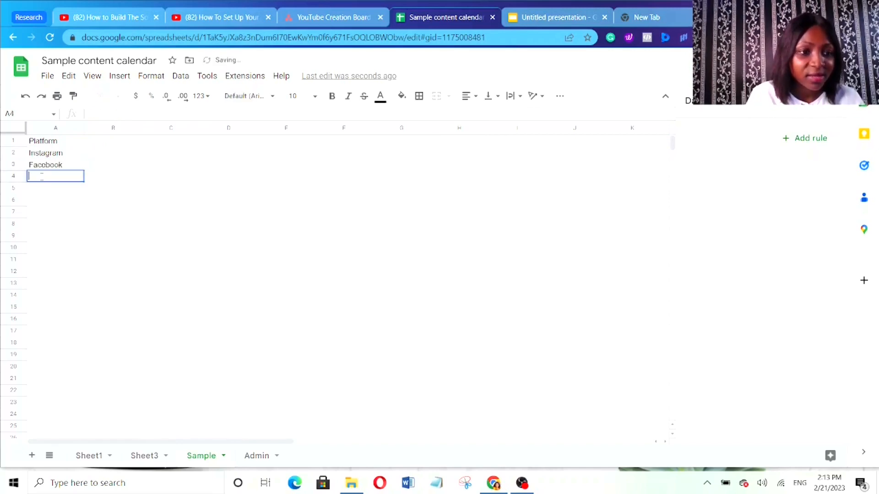
type("Ti")
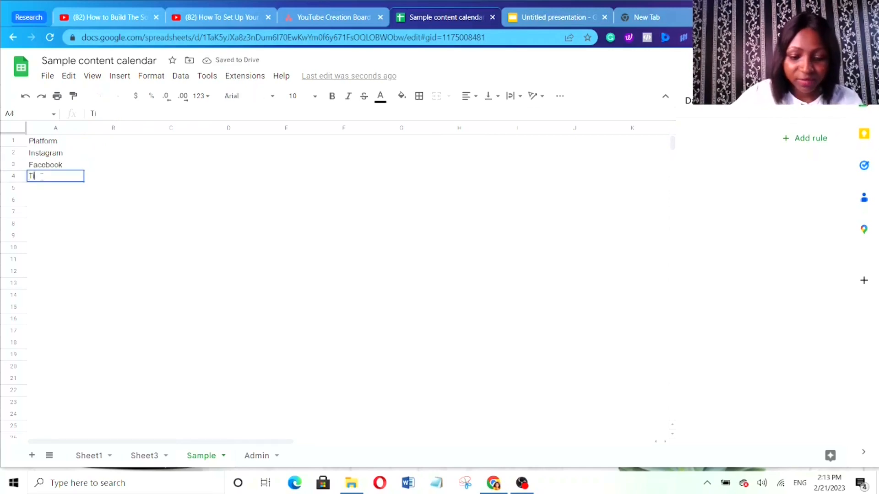
type("ktok")
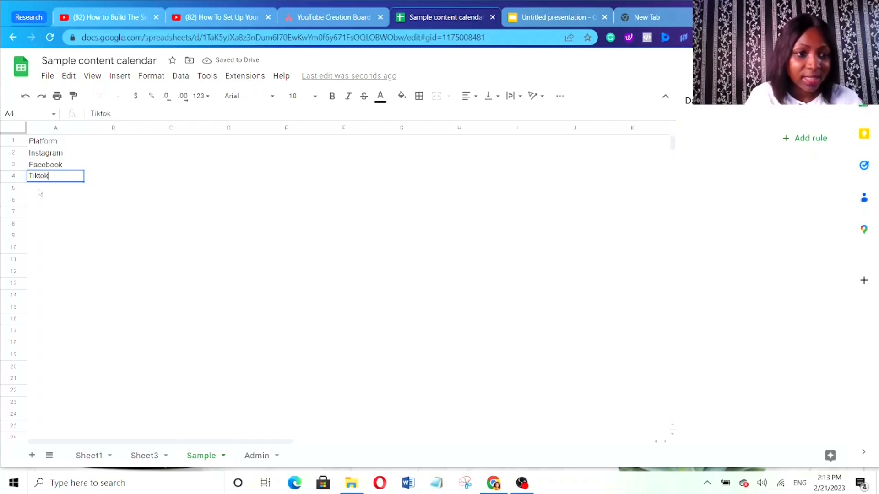
- Extend the platform list with YouTube in A5 and Twitter in A6
left_click(39, 188)
type("YouTuv")
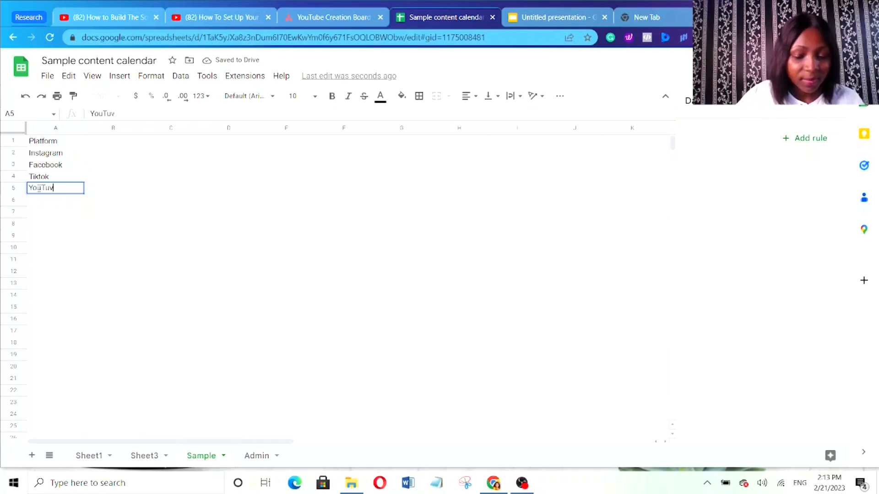
key("BackSpace")
type("be")
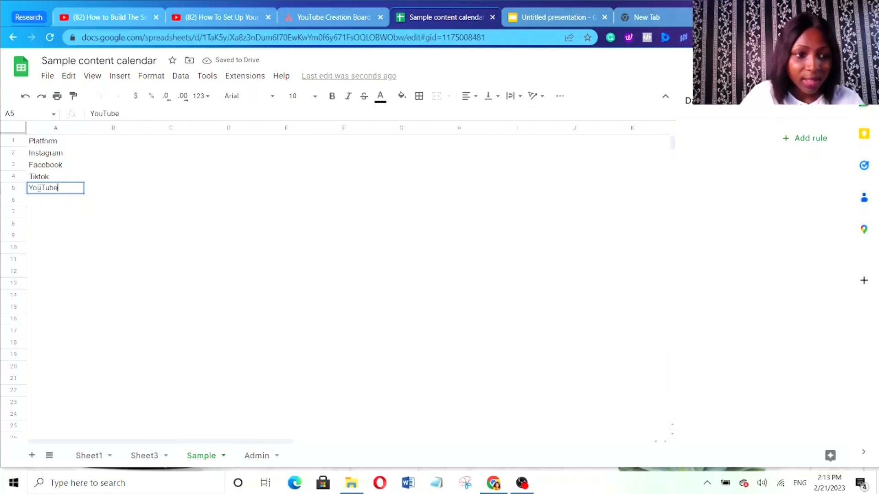
left_click(35, 203)
type("T")
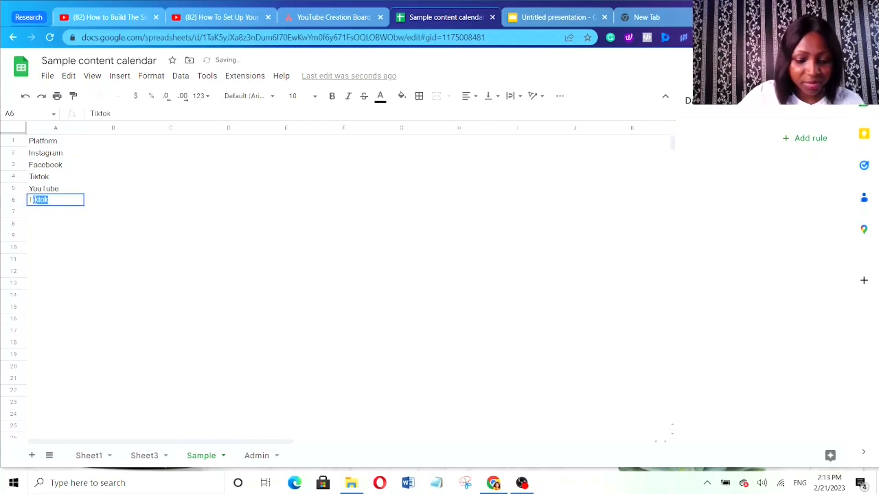
type("witter")
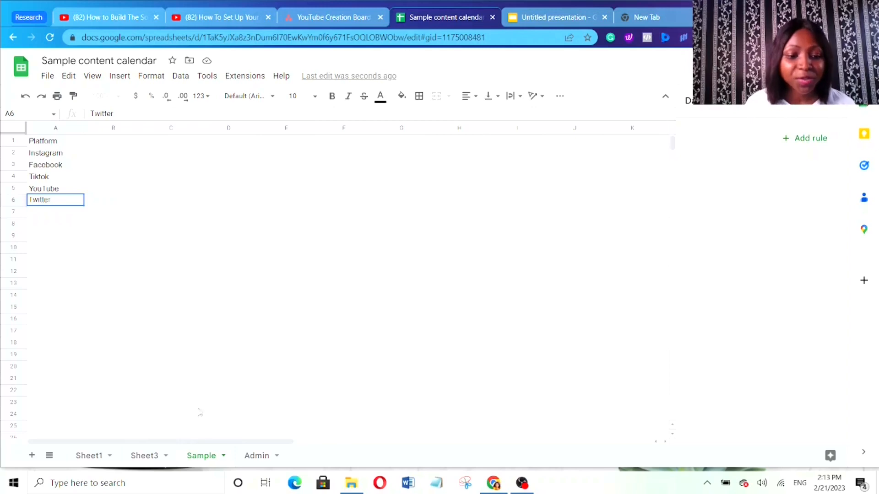
- Add a data validation rule to the Platform column B of Sheet3 with the criterion Dropdown (from a range)
left_click(145, 461)
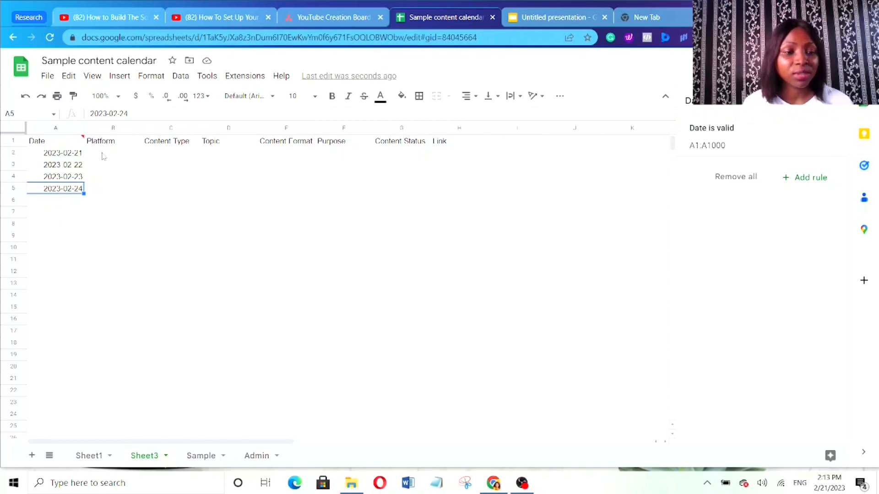
left_click(103, 155)
left_click(114, 128)
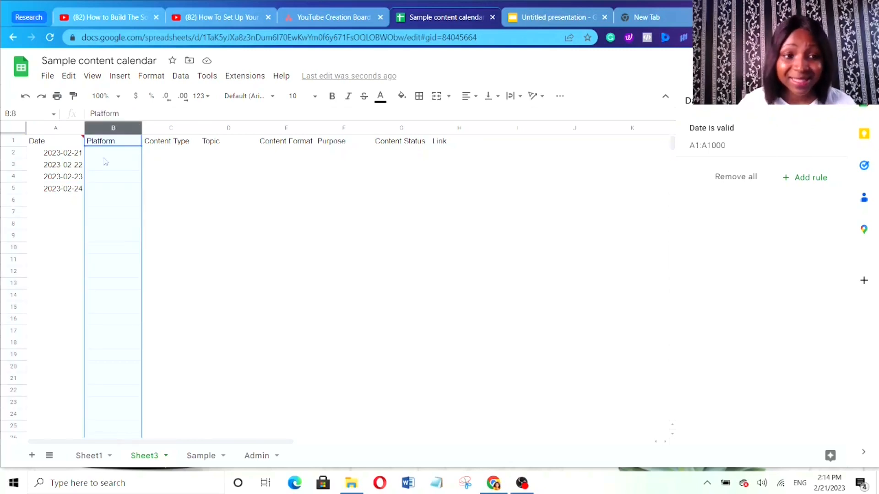
right_click(105, 162)
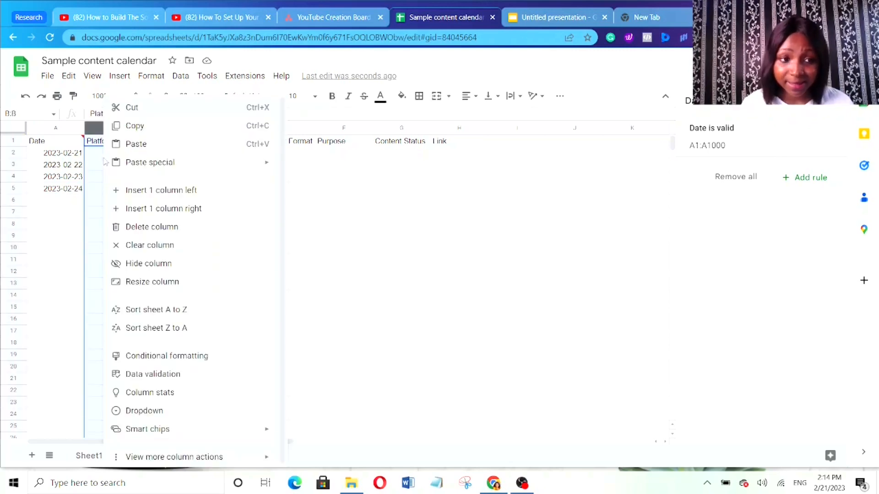
left_click(172, 379)
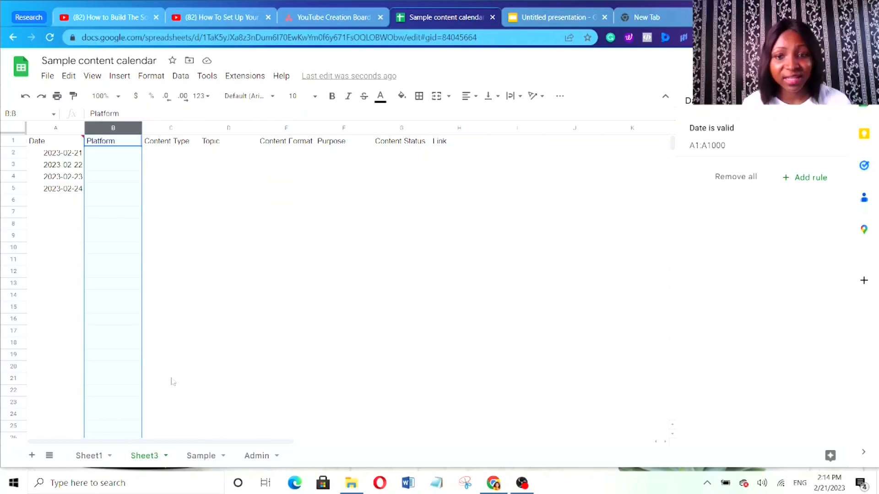
left_click(808, 185)
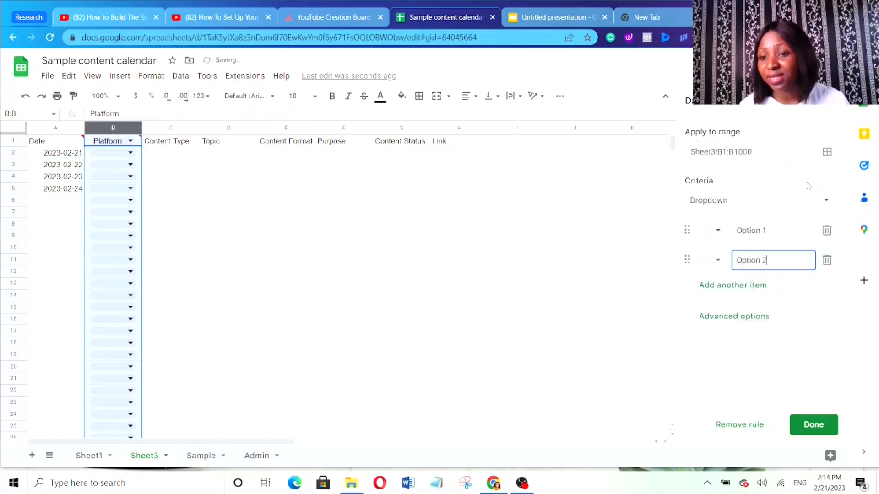
left_click(756, 199)
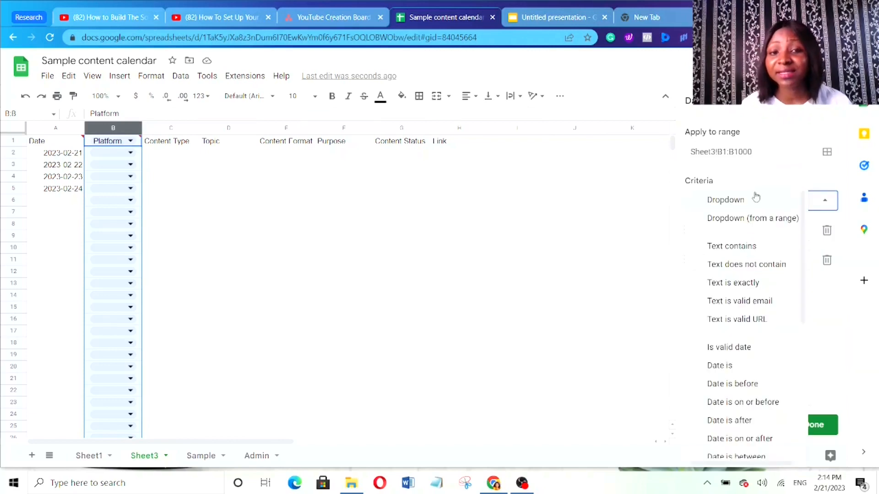
left_click(738, 220)
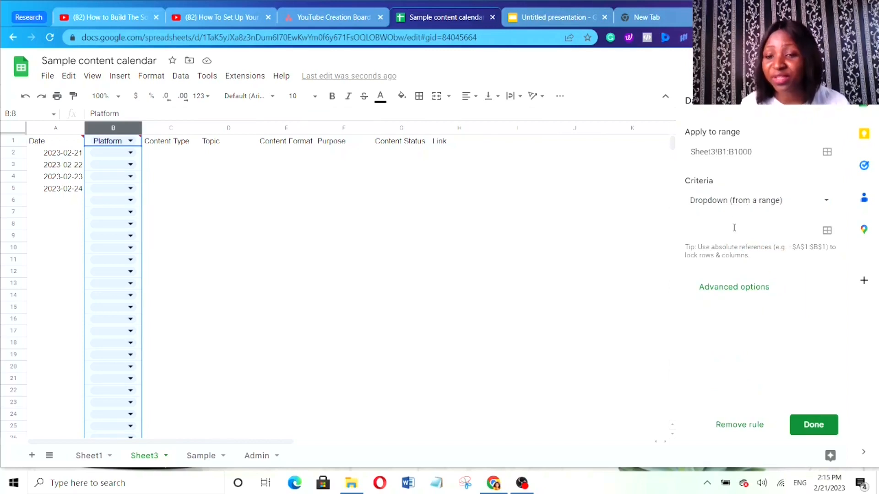
- Set the Platform dropdown's source range to Sample!A2:A6 and save the rule
left_click(816, 231)
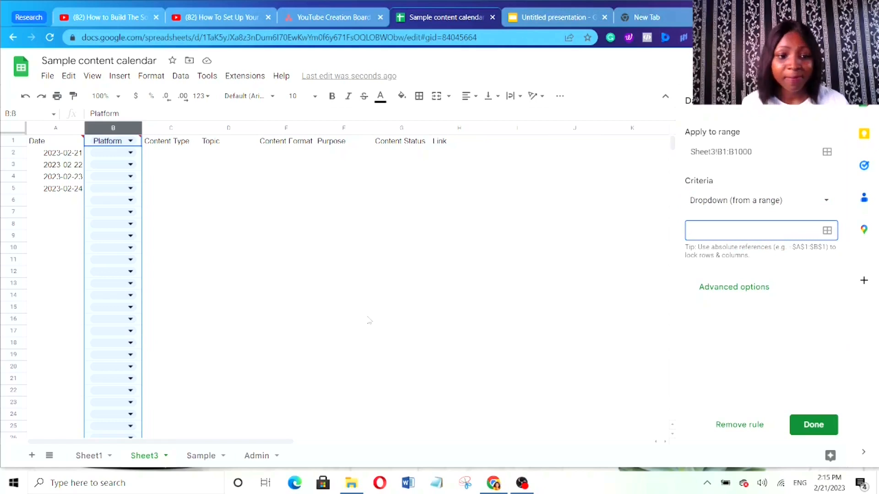
left_click(827, 231)
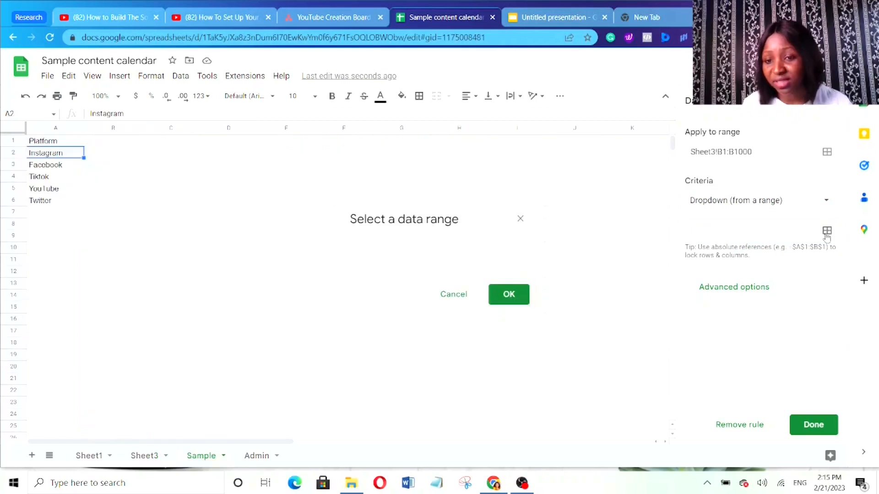
left_click(365, 185)
left_click(204, 456)
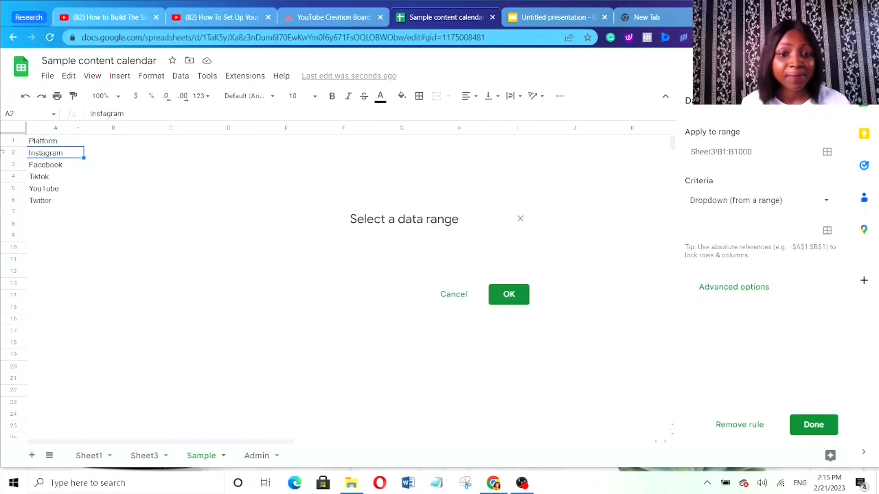
left_click(59, 153)
left_click_drag(62, 187, 66, 200)
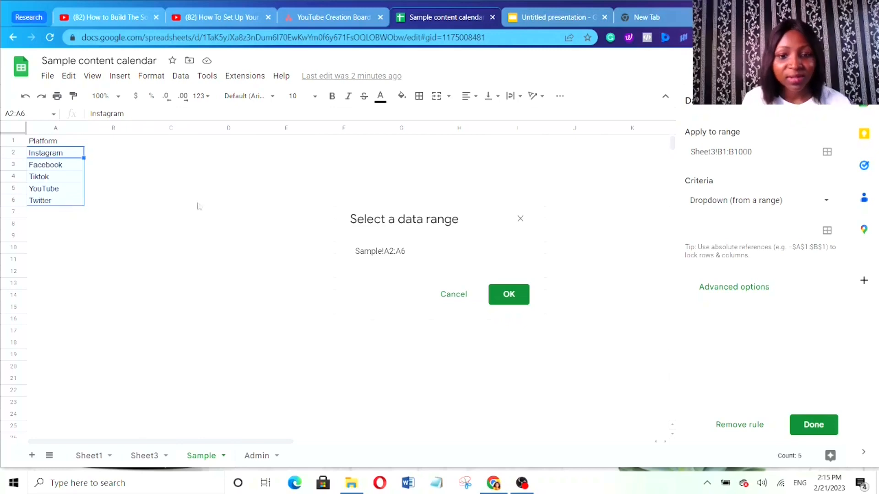
left_click(509, 298)
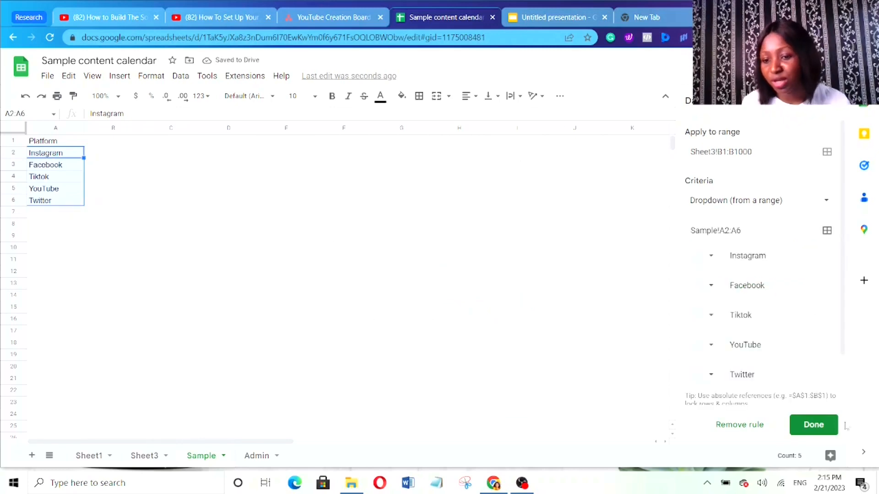
left_click(814, 425)
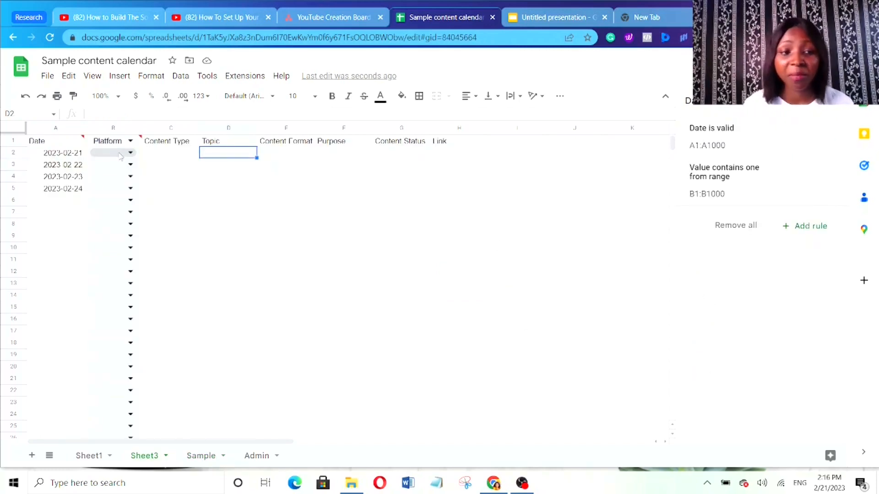
- Choose Instagram in B2, Tiktok in B3 and YouTube in B4 from the Platform dropdowns
left_click(120, 156)
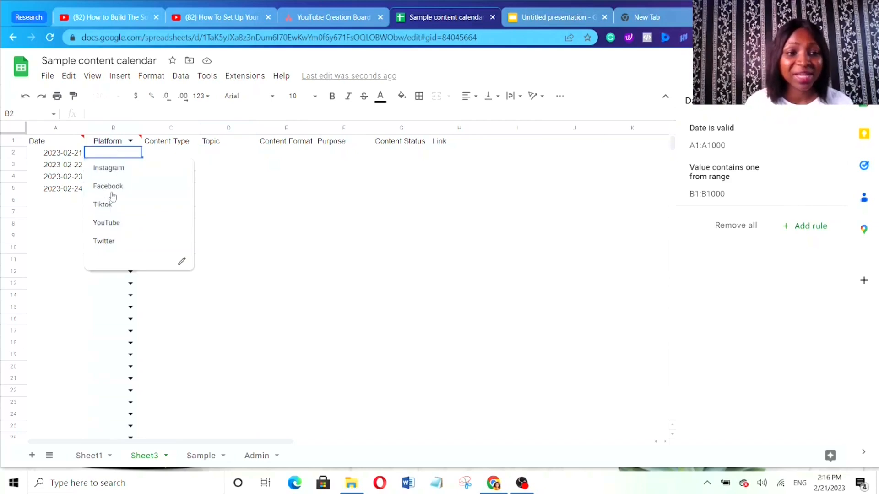
left_click(110, 170)
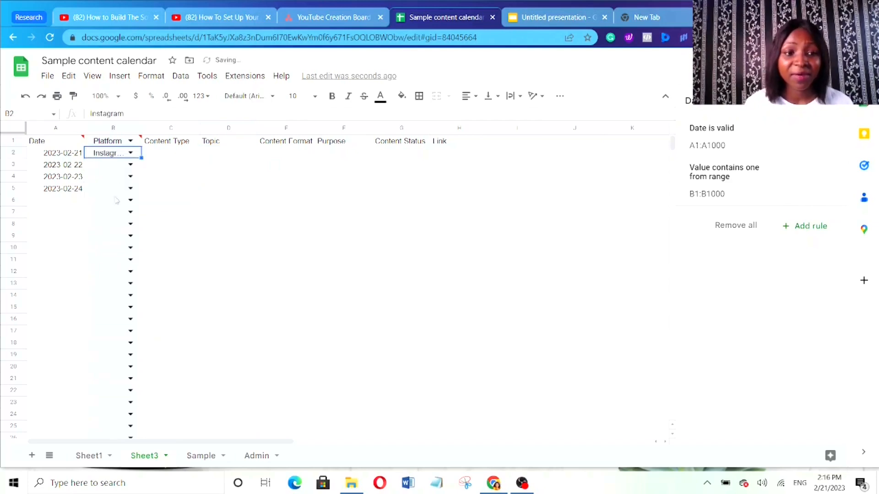
left_click(105, 166)
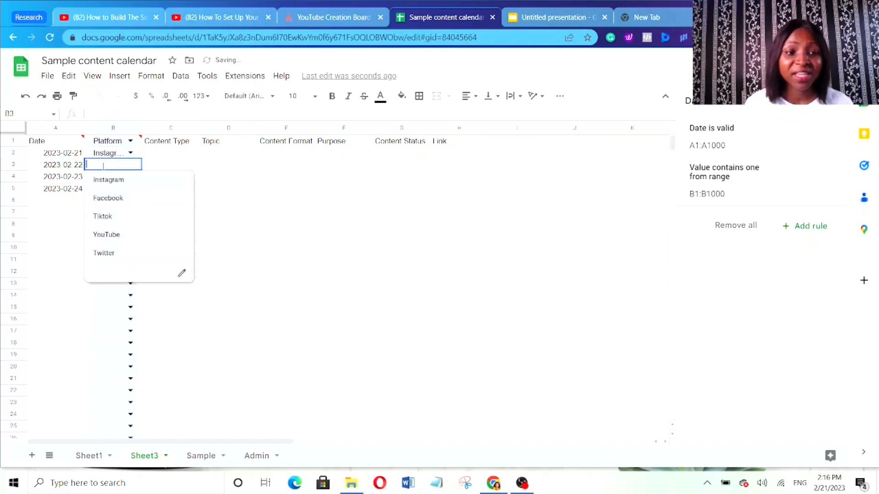
left_click(108, 217)
left_click(120, 178)
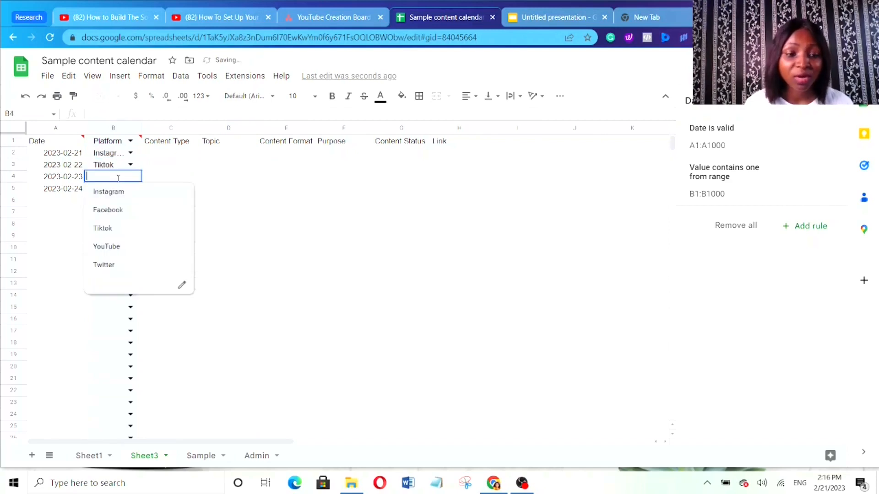
left_click(106, 246)
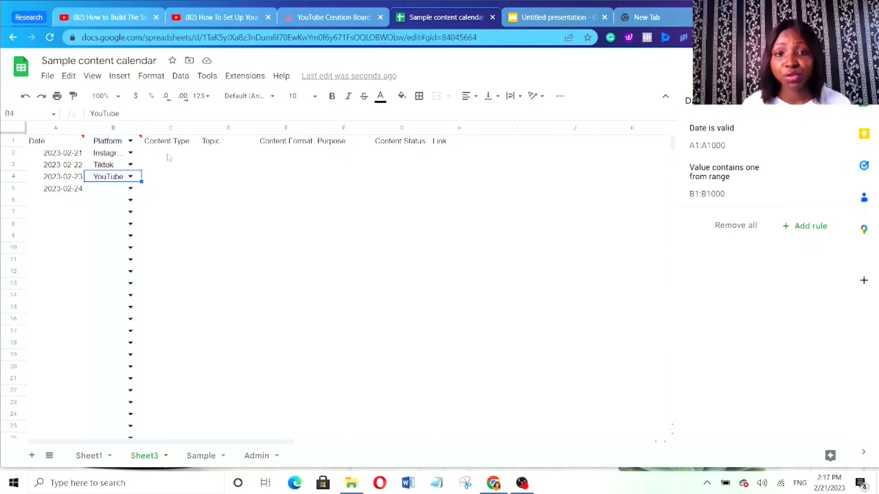
key("Right")
key("Right")
key("Right")
key("Right")
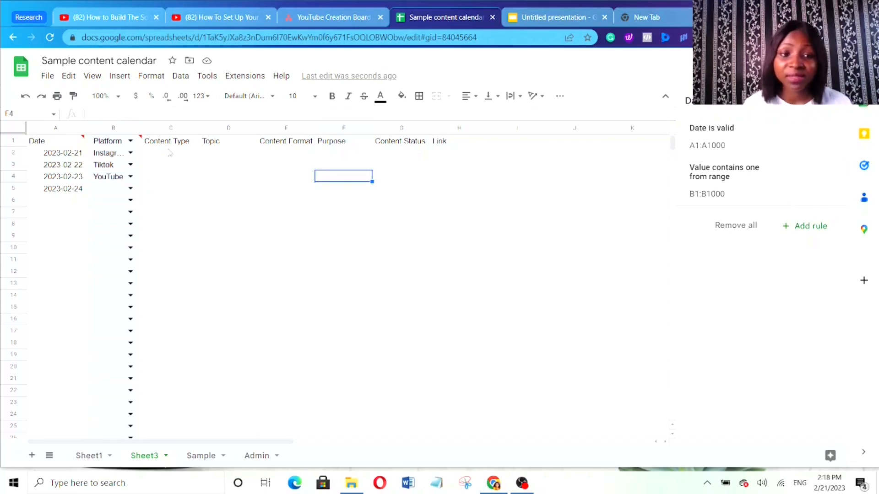
left_click(170, 152)
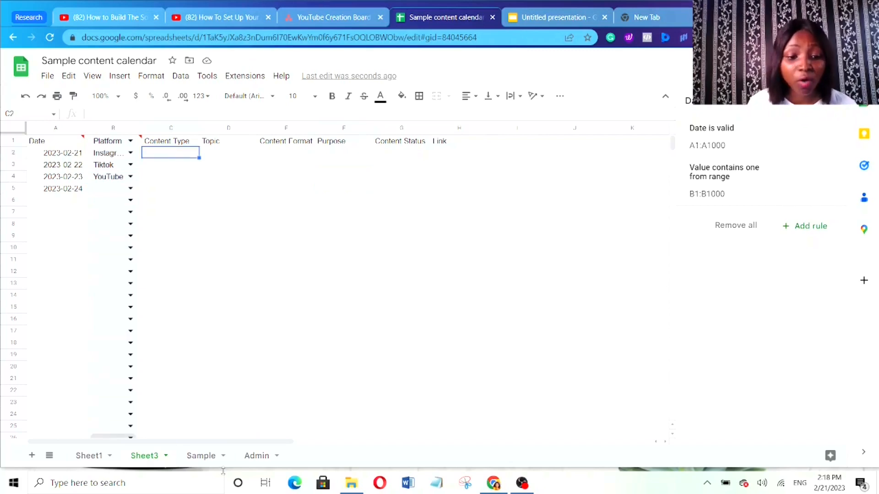
- Enter the header Content Type in B1 of the Sample sheet and Video in B2
left_click(197, 456)
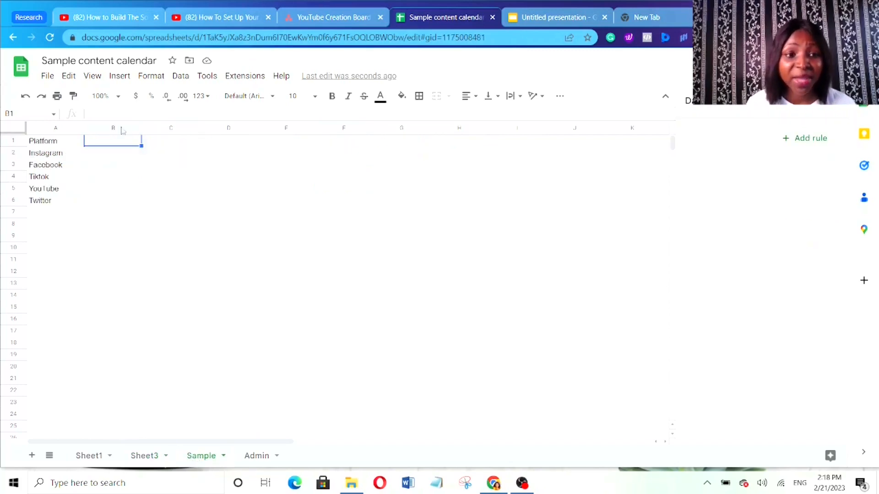
double_click(97, 138)
type("C")
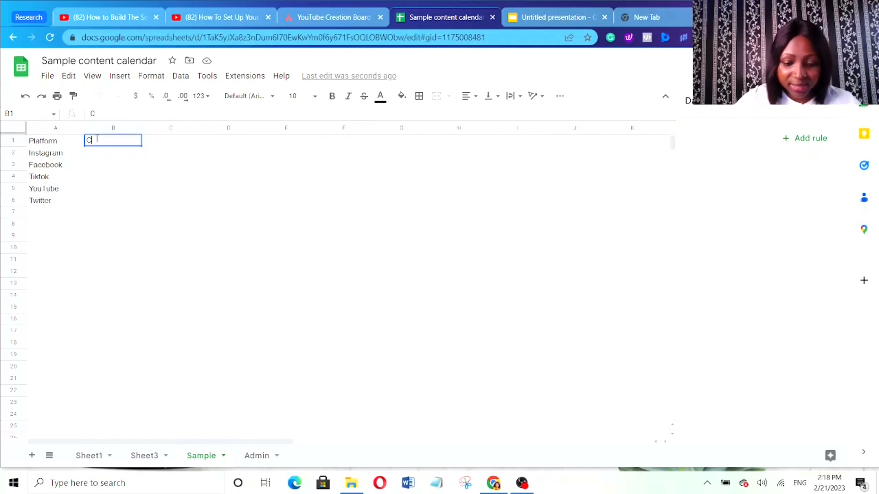
type("ontent T")
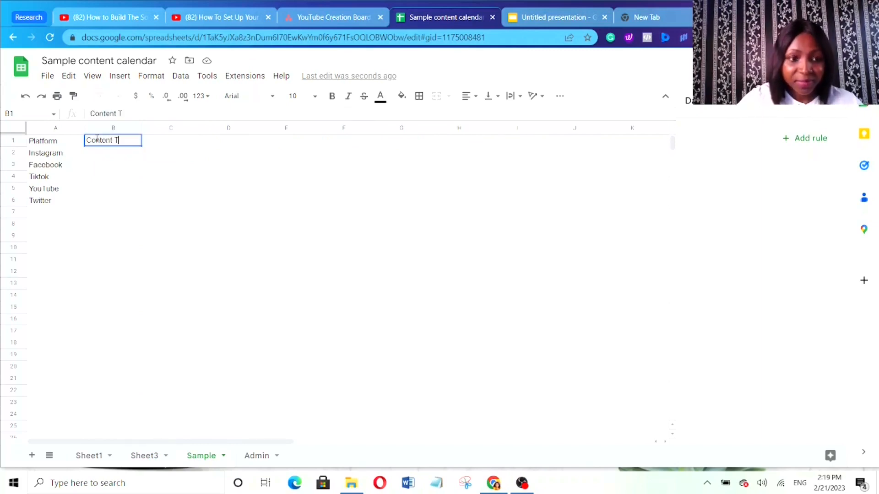
type("ype")
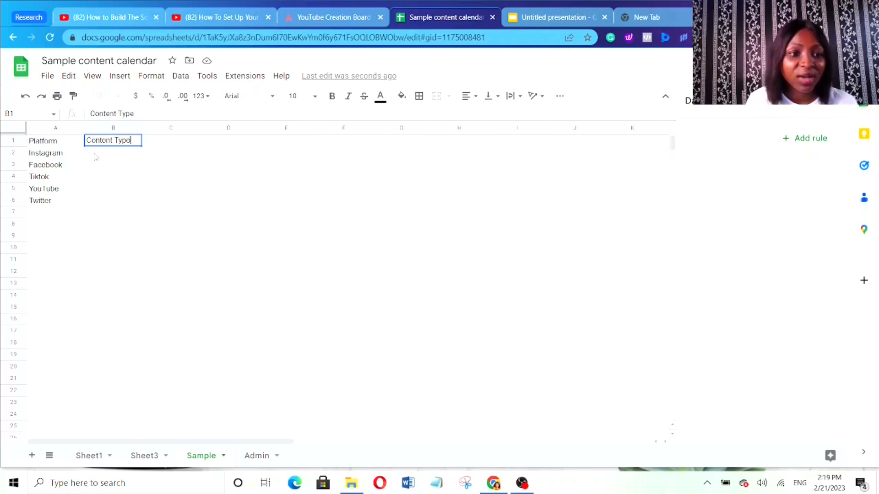
key("Return")
type("Video")
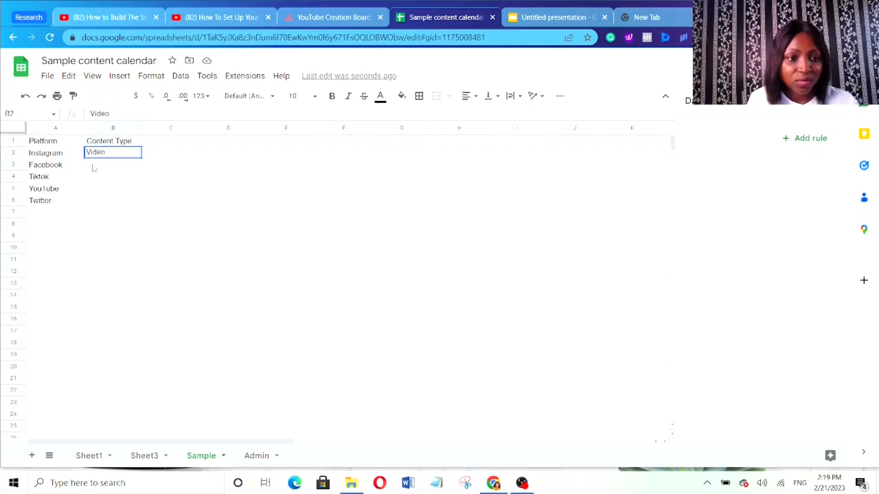
key("Return")
- Extend the content type list with Audio in B3, Photo in B4 and Article in B5
type("A")
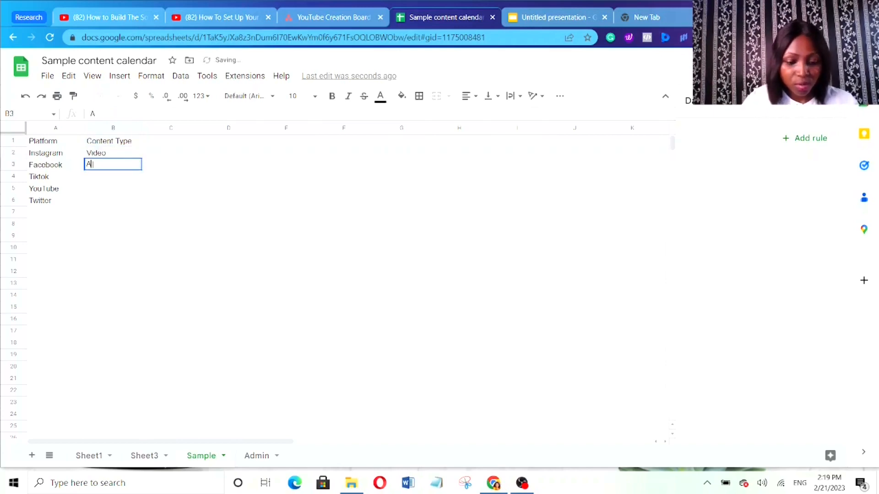
type("udio")
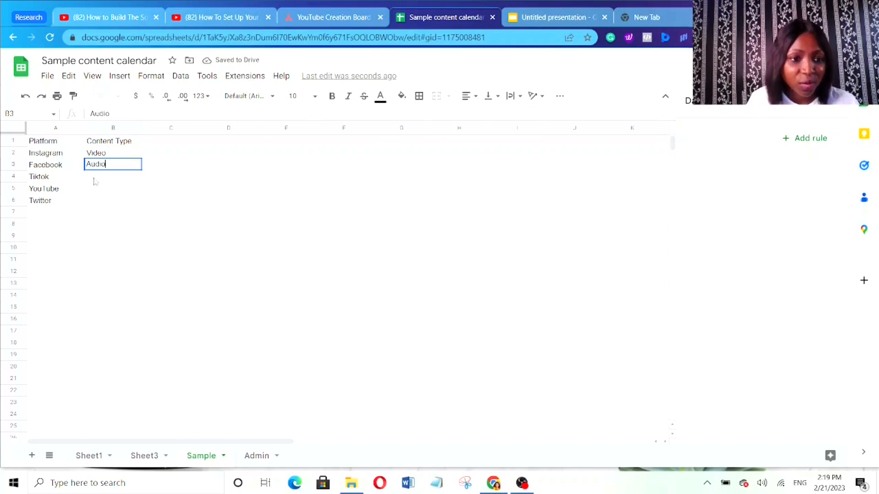
key("Return")
type("Ph")
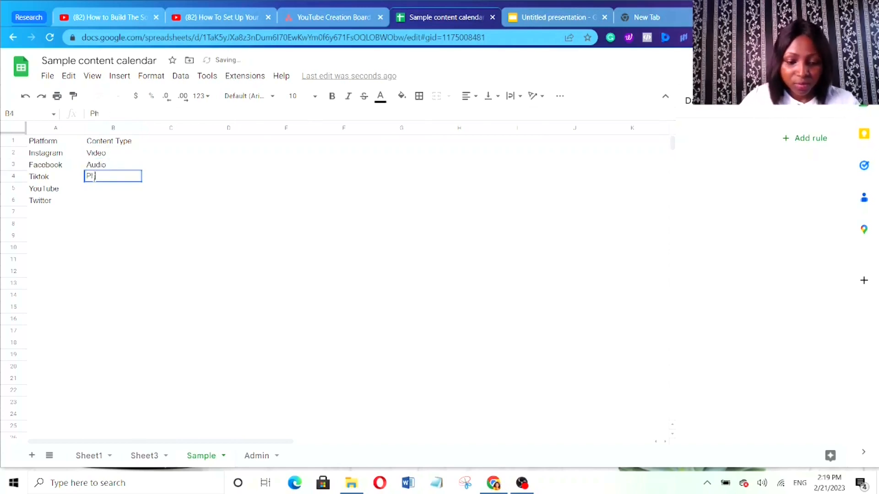
type("oto")
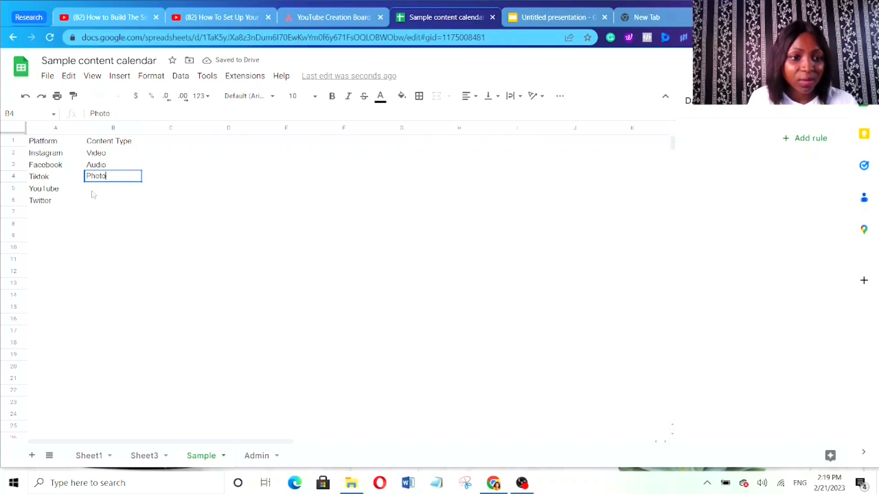
key("Return")
type("Art")
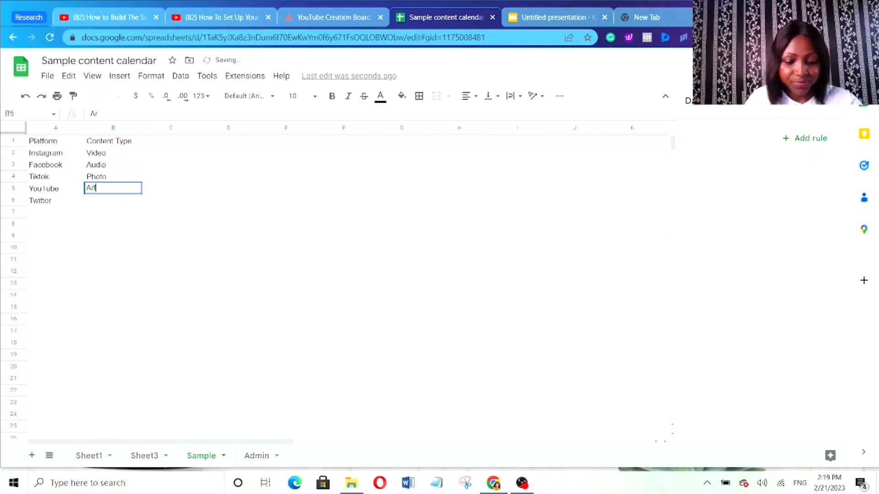
type("icle")
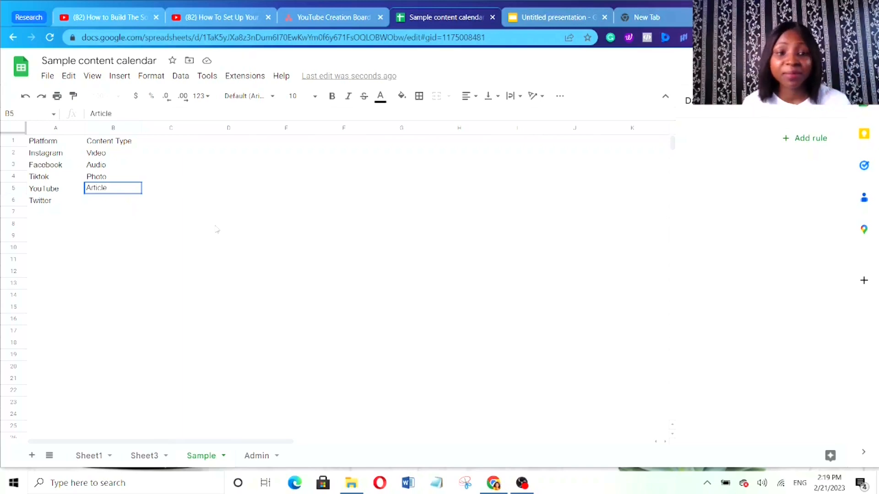
- Add a data validation rule to the Content Type column of Sheet3 using the Dropdown (from a range) criterion
left_click(144, 457)
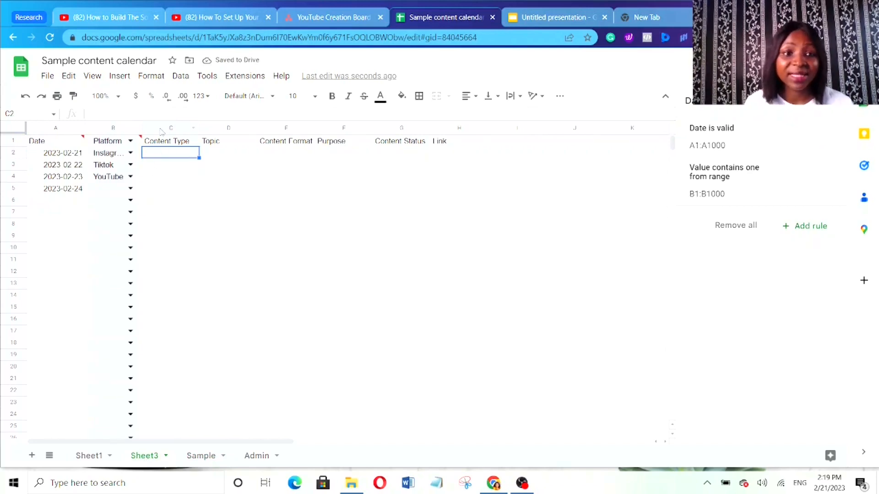
left_click(160, 128)
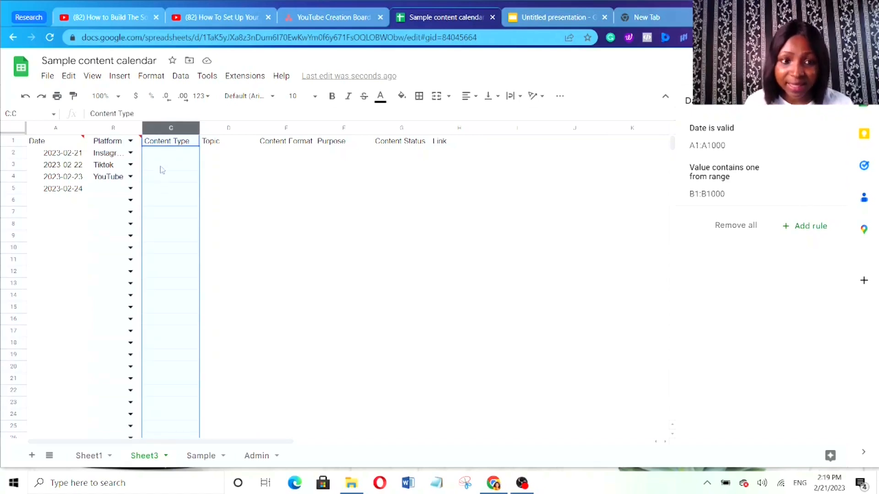
right_click(164, 168)
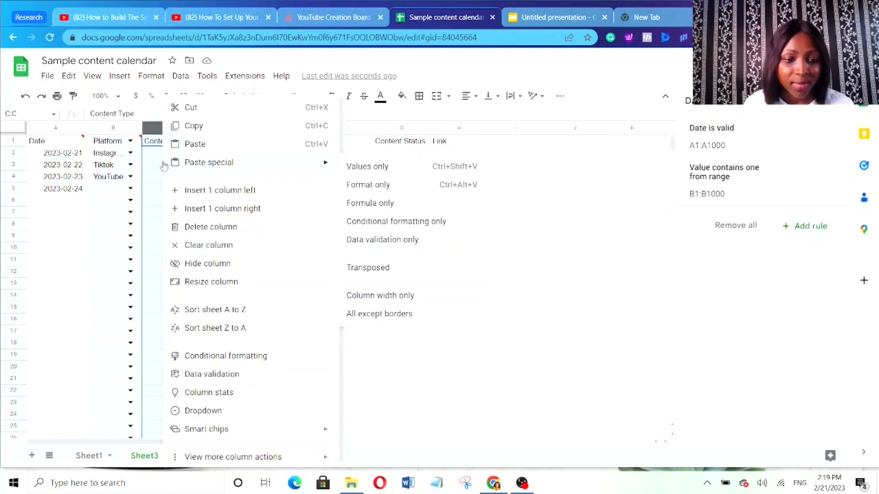
left_click(224, 380)
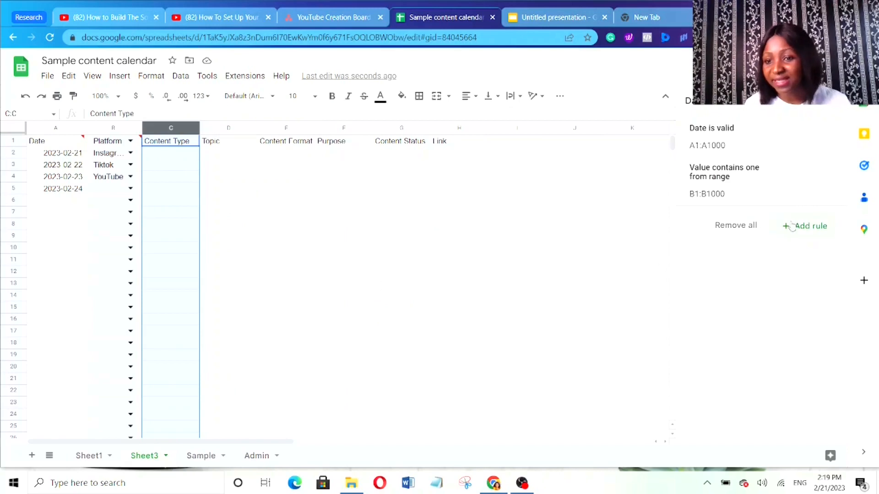
left_click(812, 224)
left_click(741, 204)
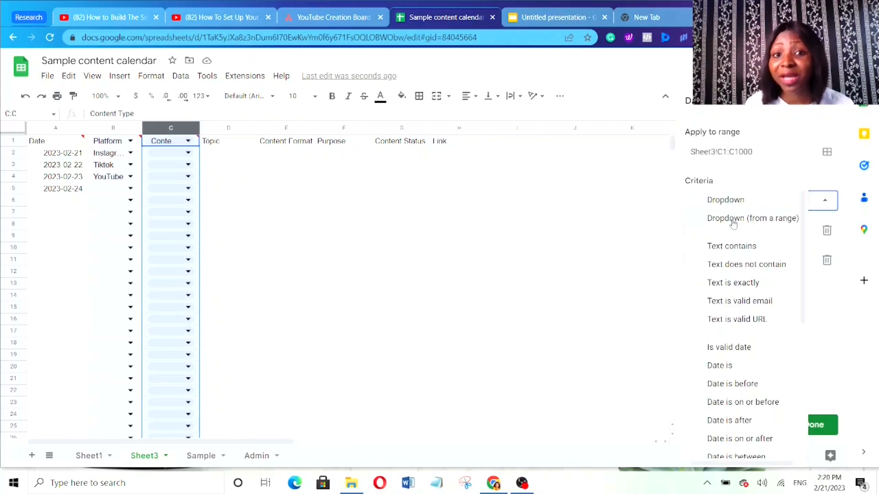
left_click(733, 224)
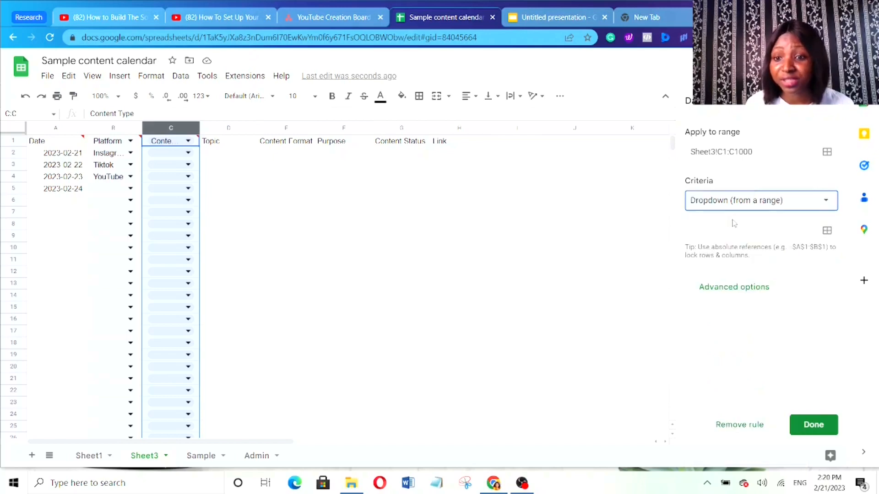
- Set the Content Type dropdown's source range to Sample!B2:B5 and save the rule
left_click(828, 231)
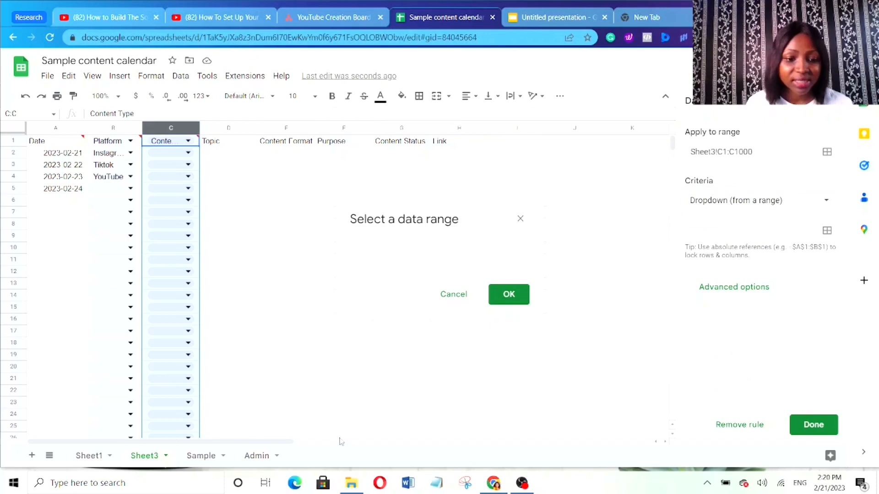
left_click(202, 456)
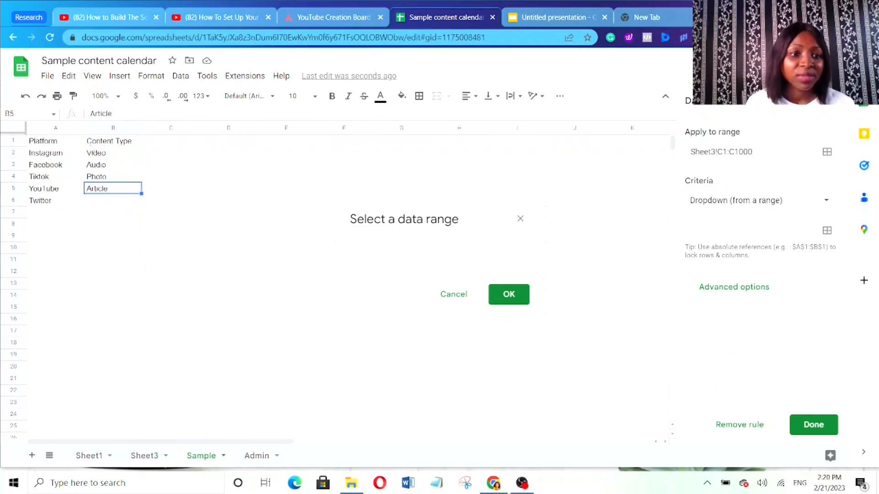
left_click(91, 155)
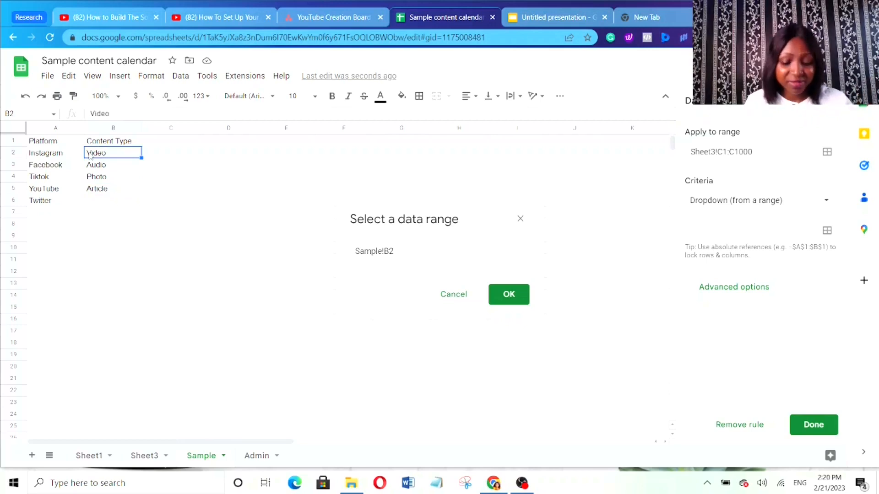
left_click_drag(91, 155, 110, 192)
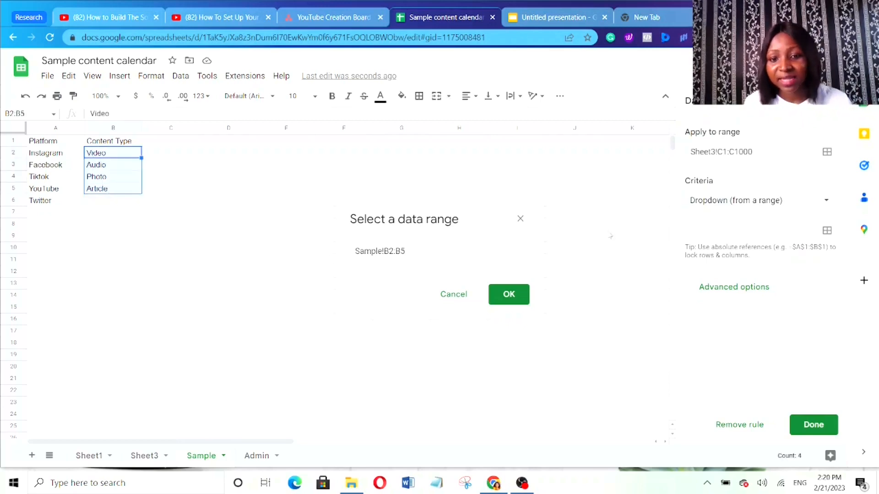
left_click(507, 297)
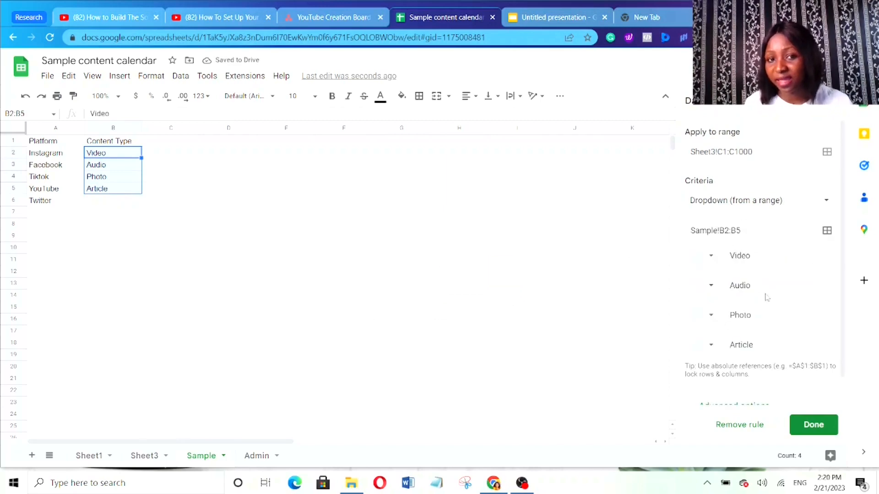
left_click(813, 426)
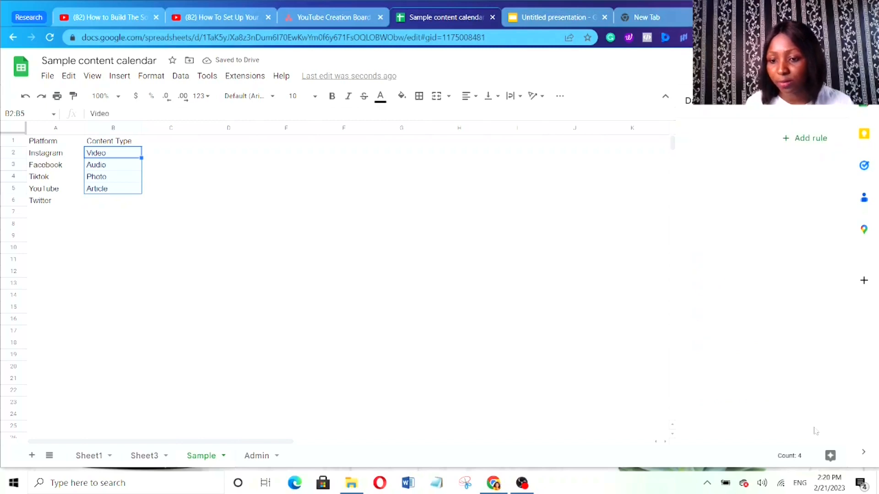
- Choose Video in C2, Photo in C3 and Article in C4 from the Content Type dropdowns on Sheet3
left_click(143, 456)
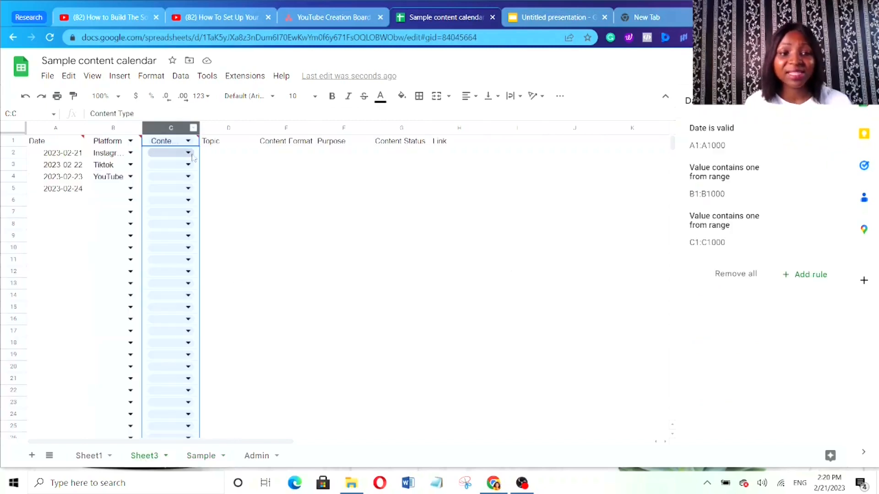
left_click(190, 157)
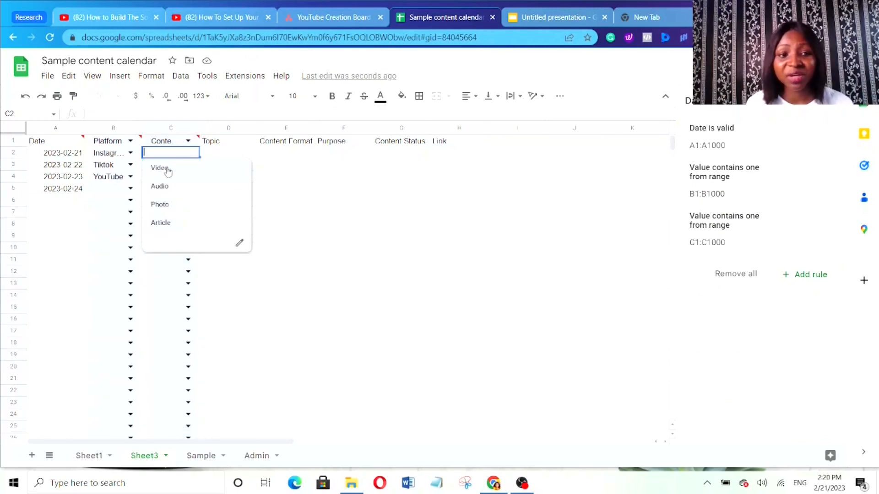
left_click(168, 172)
left_click(169, 168)
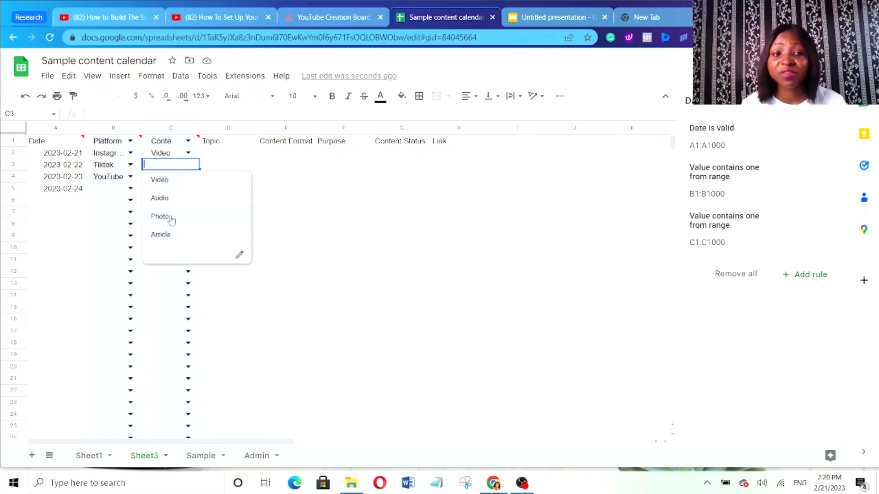
left_click(171, 218)
key("Return")
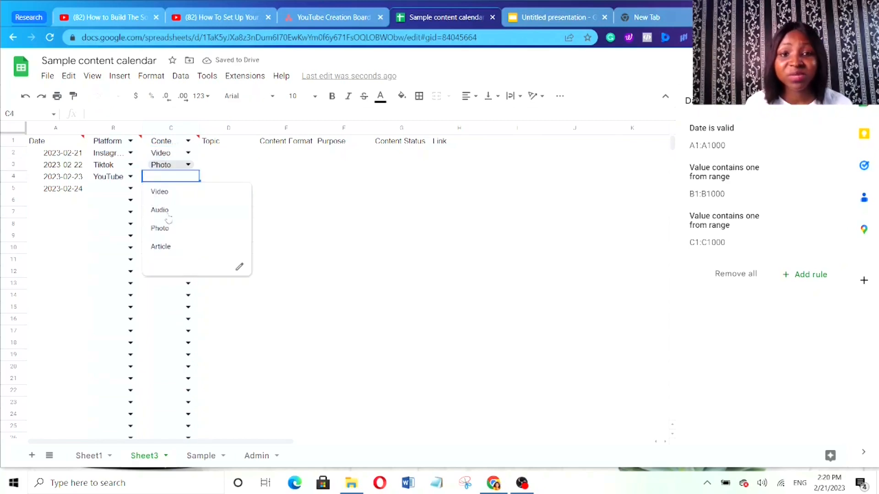
left_click(161, 247)
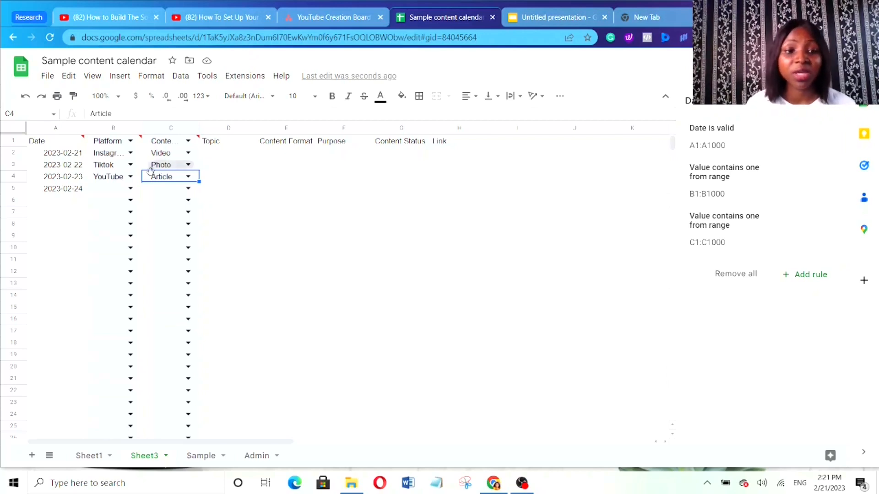
- Enter the topic Facebook Ads Tips in D2 and widen the Topic column to fit it
left_click(220, 156)
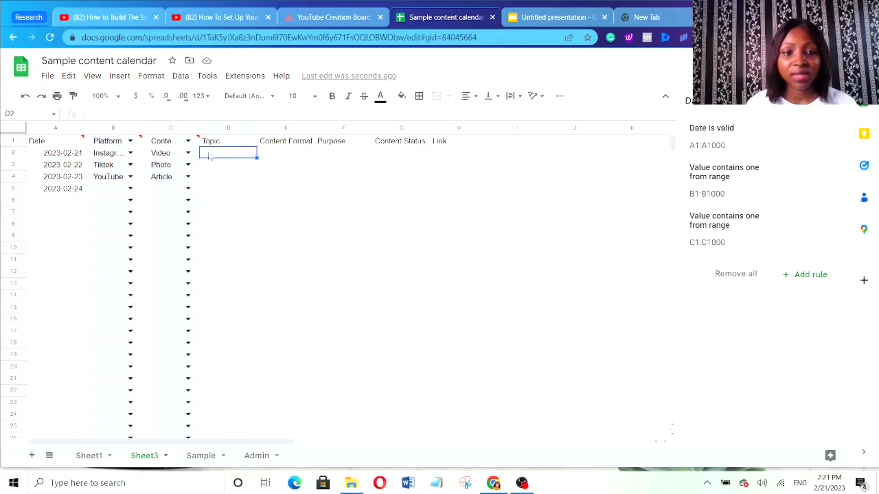
type("Fi")
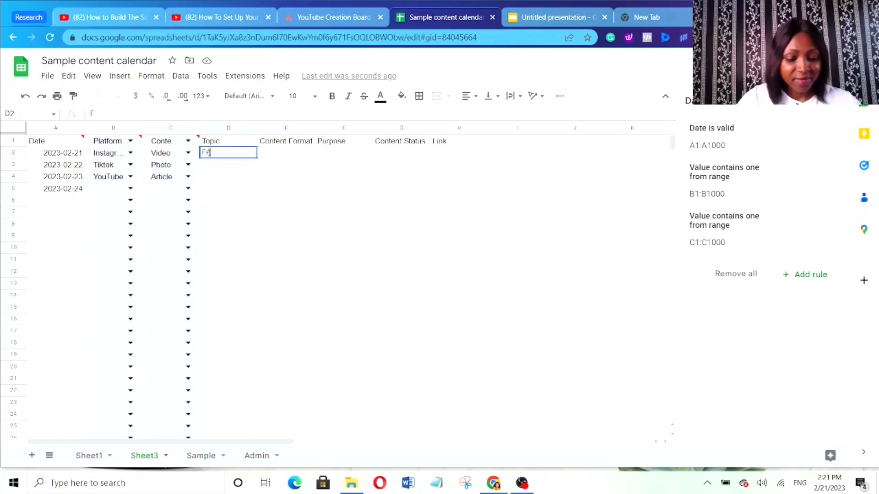
type("ceboo")
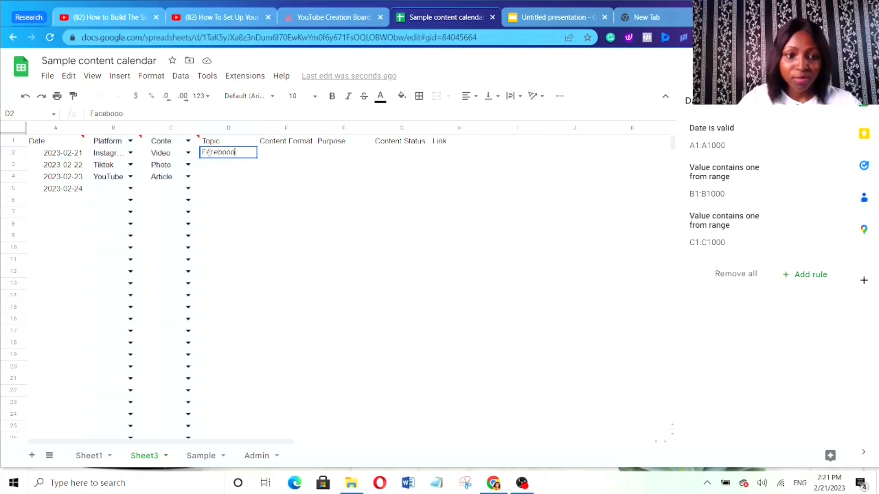
type("k A")
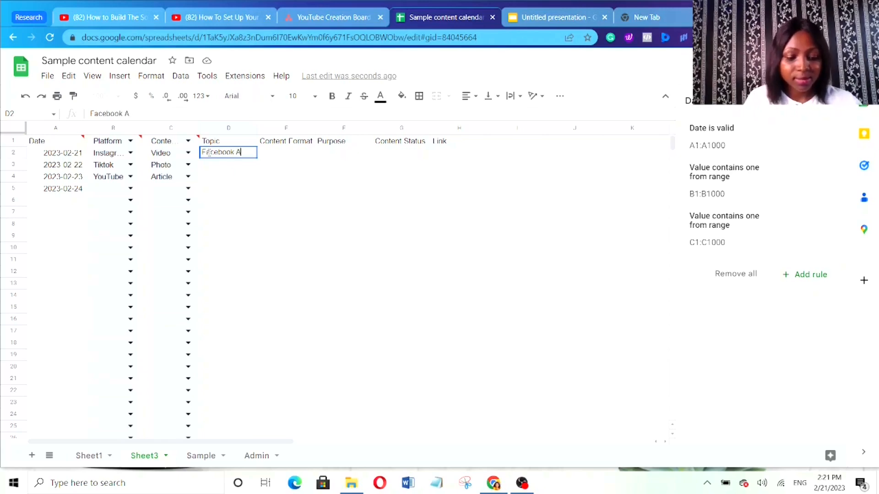
type("ds T")
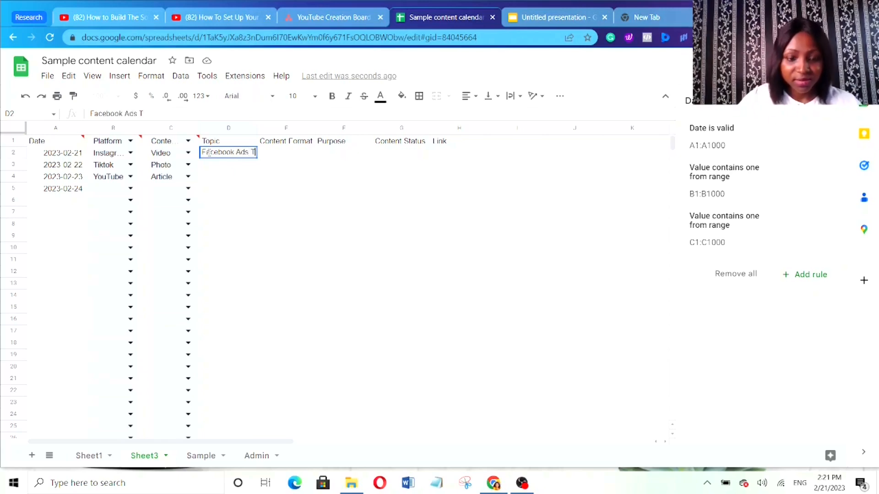
type("ip")
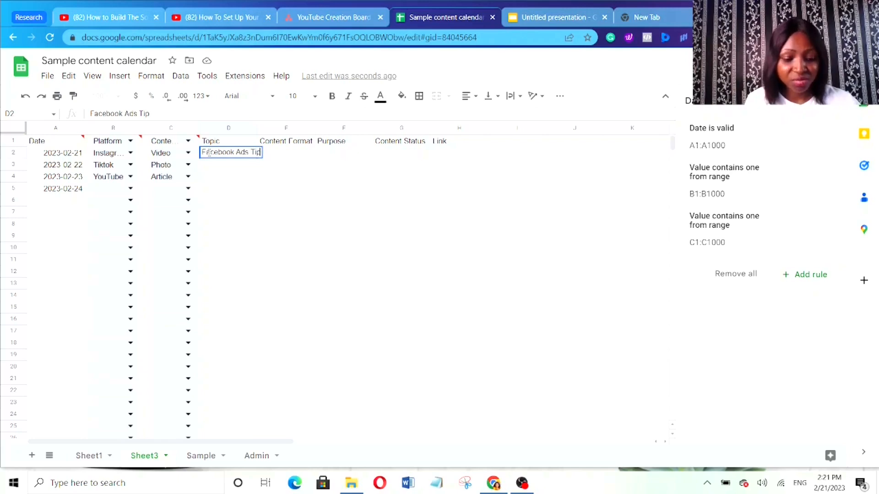
type("s")
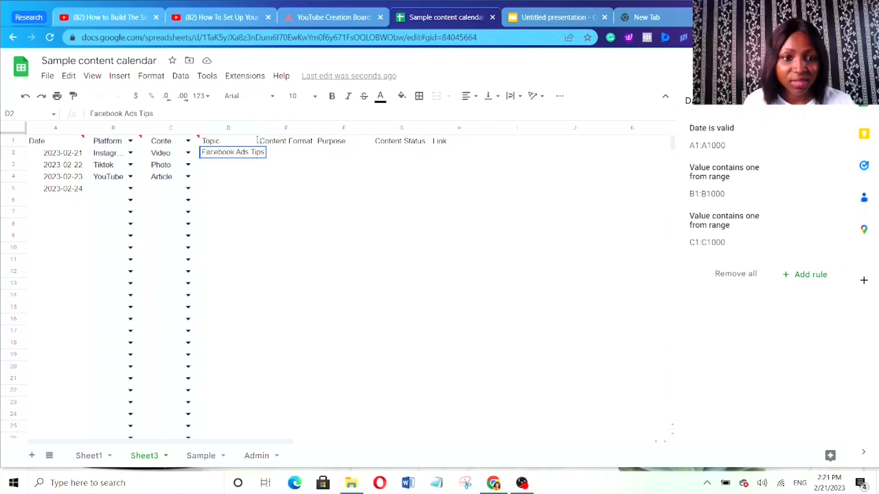
left_click_drag(256, 125, 273, 127)
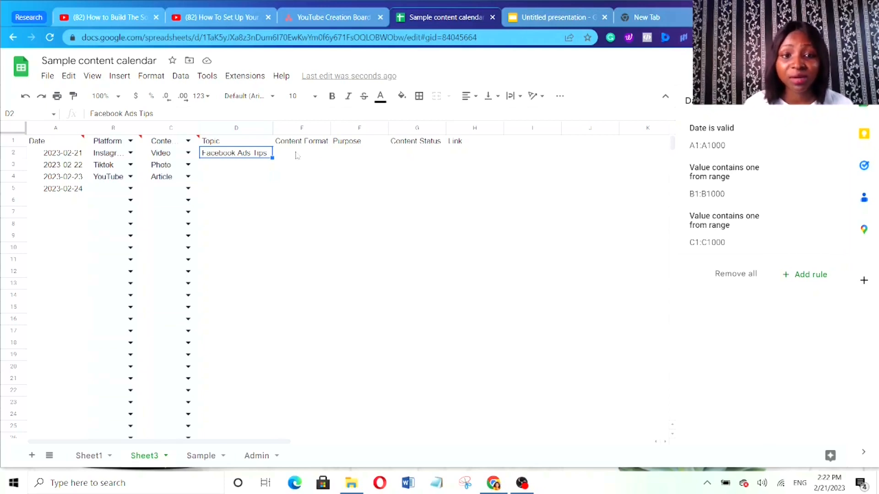
- Enter the header Content Format in C1 of the Sample sheet
left_click(200, 456)
left_click(179, 145)
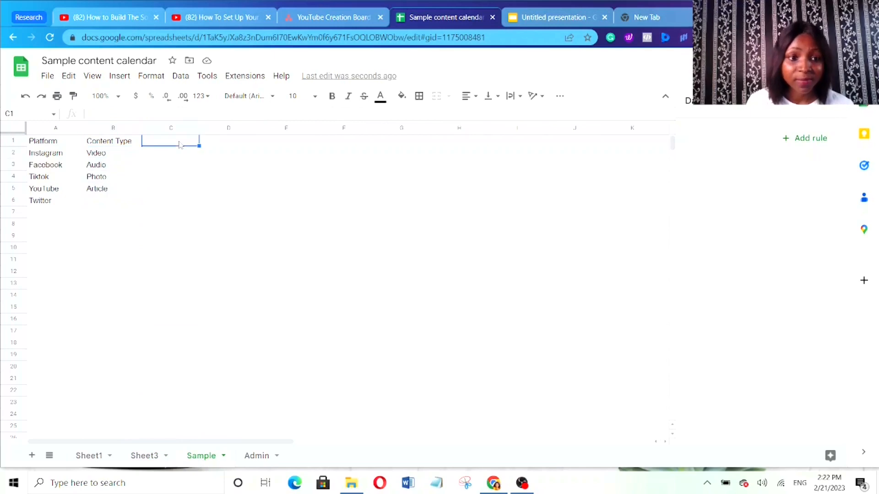
double_click(179, 142)
type("C")
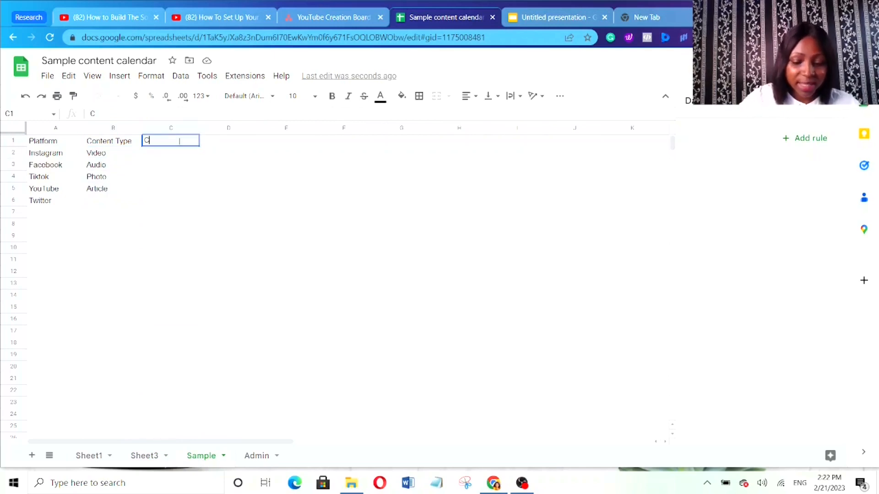
type("ontent ")
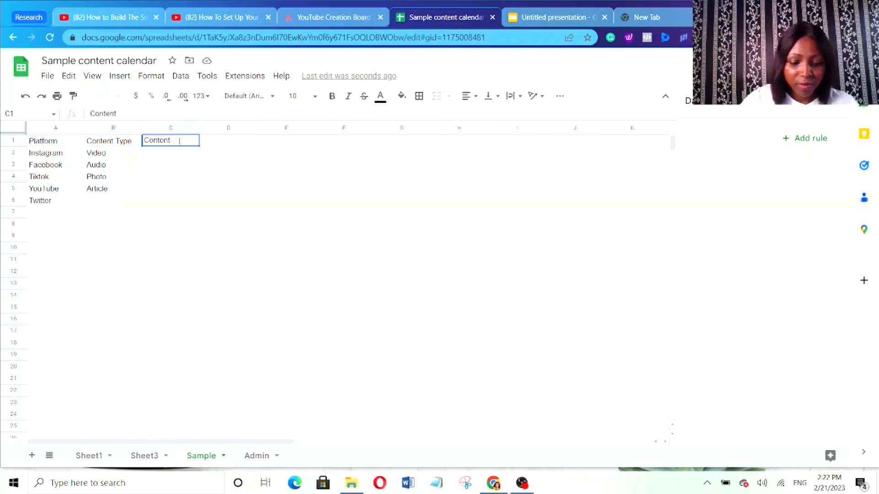
type("Format")
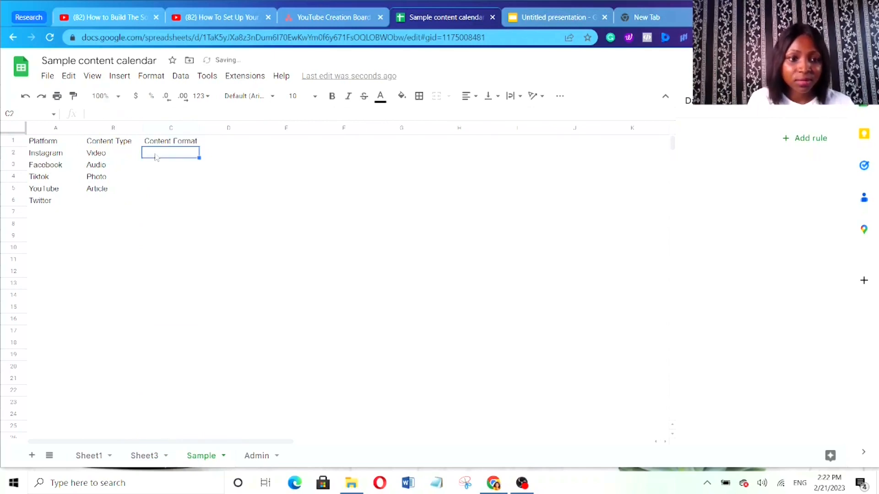
- List the content formats Reels, Photo, IG Live and IG Stories in C2:C5 of the Sample sheet
type("Reels")
key("Return")
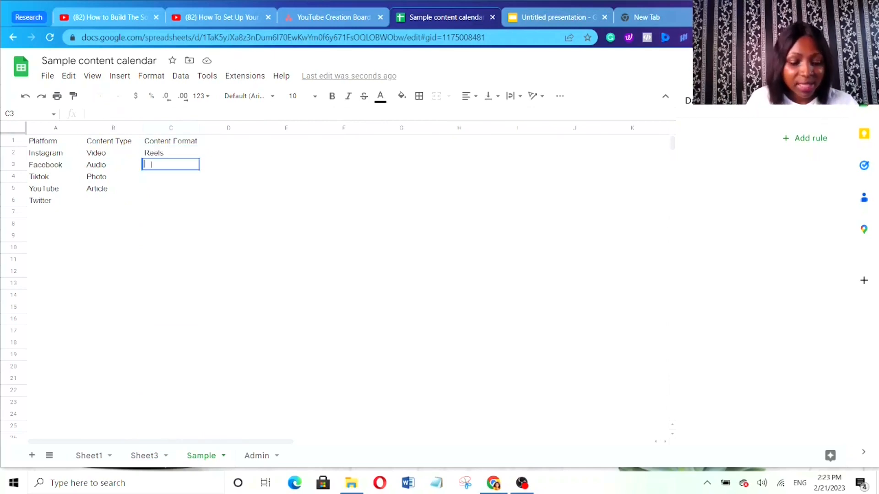
type("Photo")
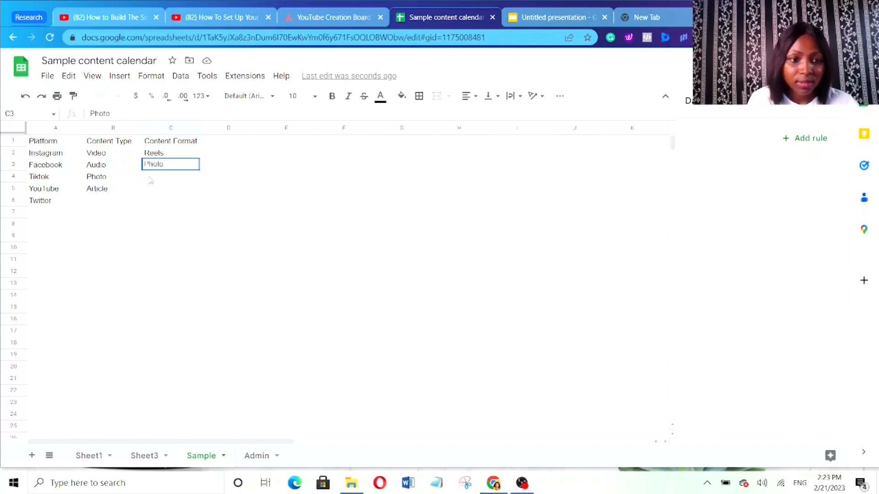
key("Return")
type("IG")
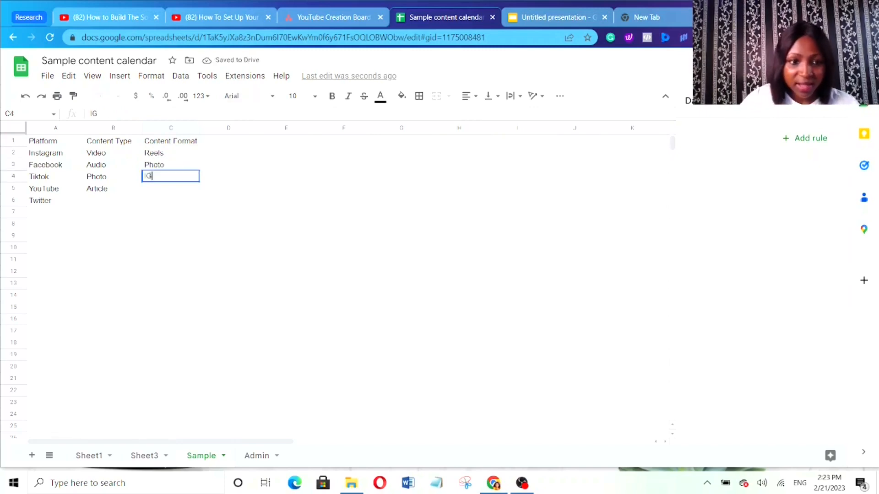
type(" Live")
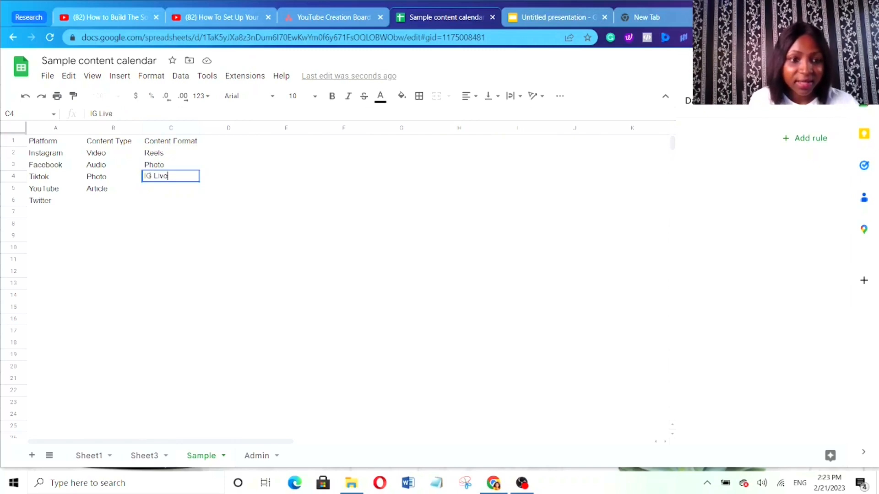
key("Return")
type("I")
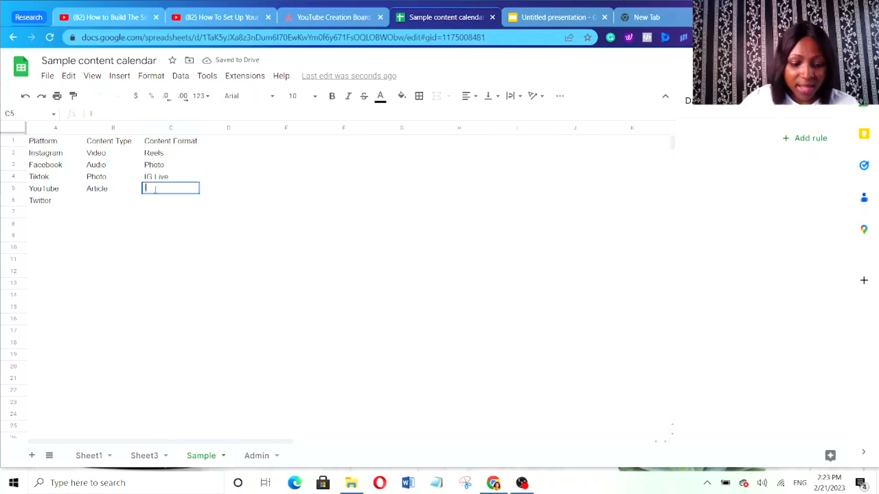
type("G St")
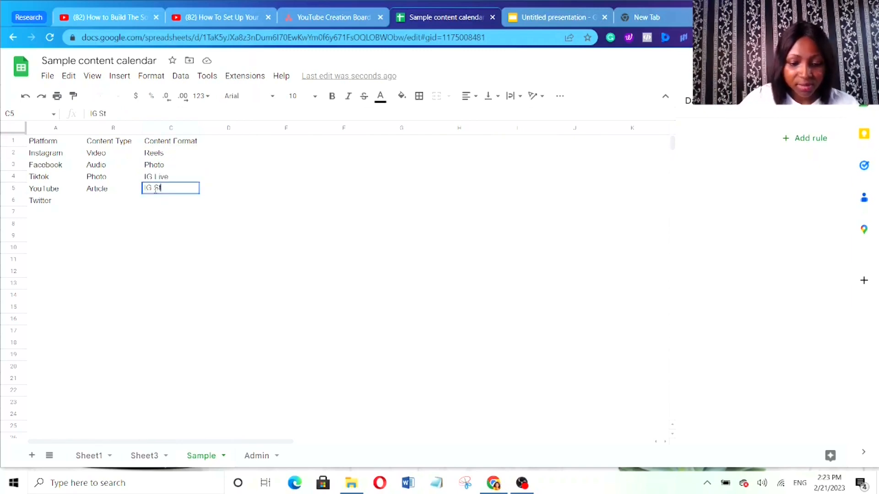
type("ories")
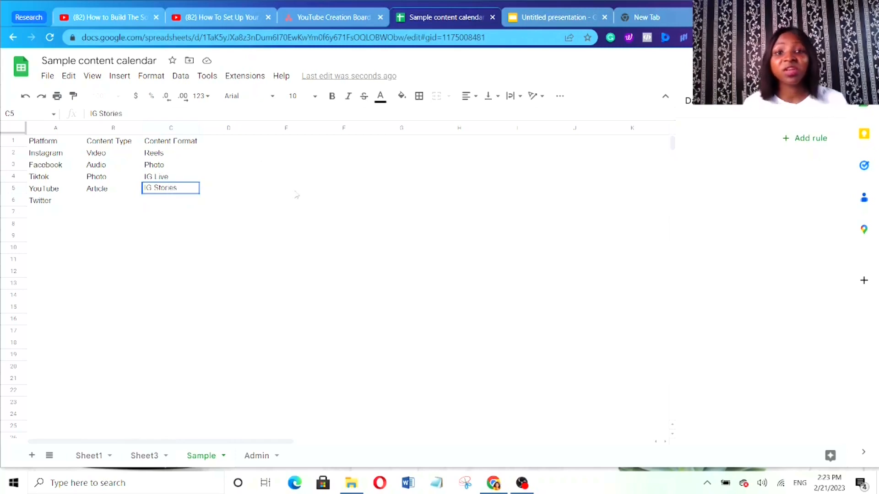
left_click(232, 170)
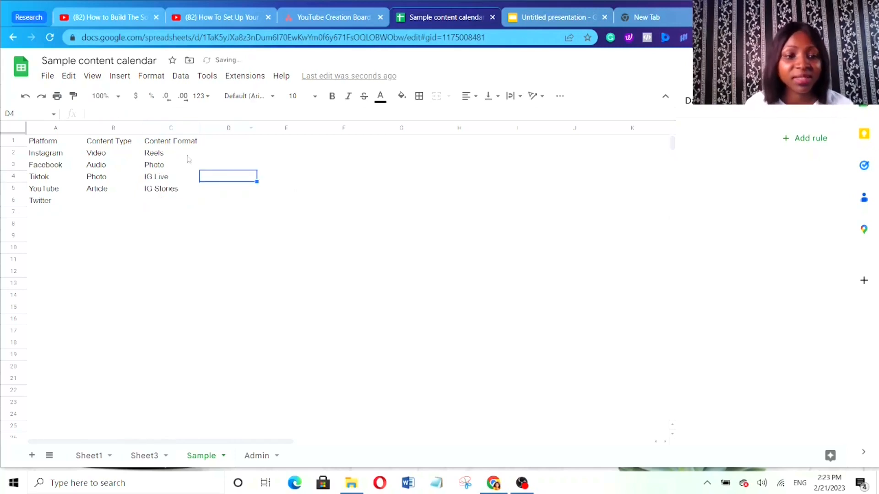
left_click(189, 157)
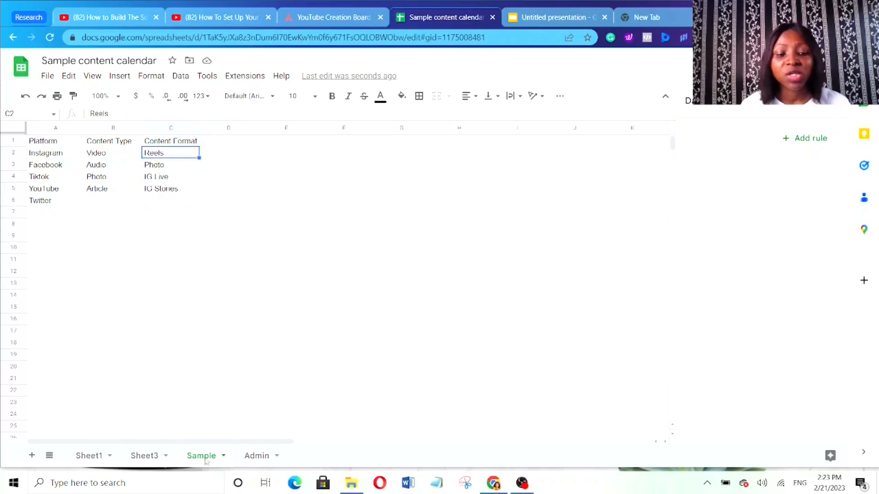
- Add a data validation rule to the Content Format column E on Sheet3 with the criterion Dropdown (from a range)
left_click(146, 460)
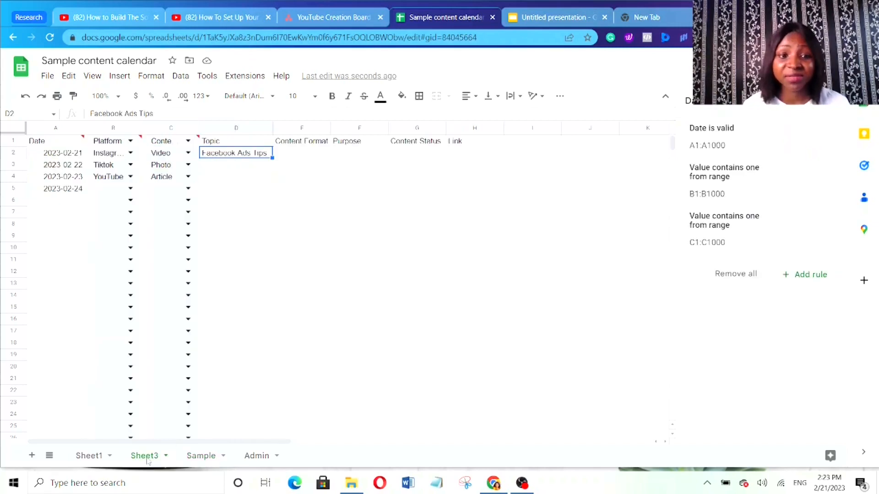
left_click(300, 153)
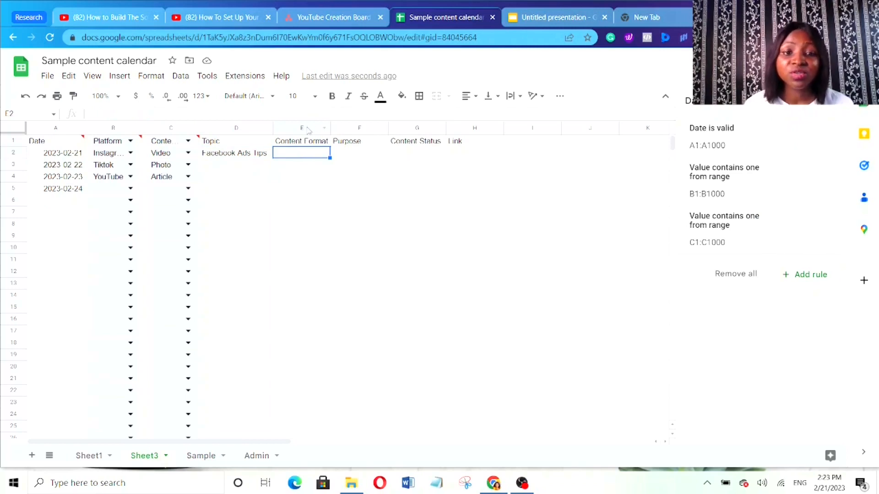
left_click(306, 128)
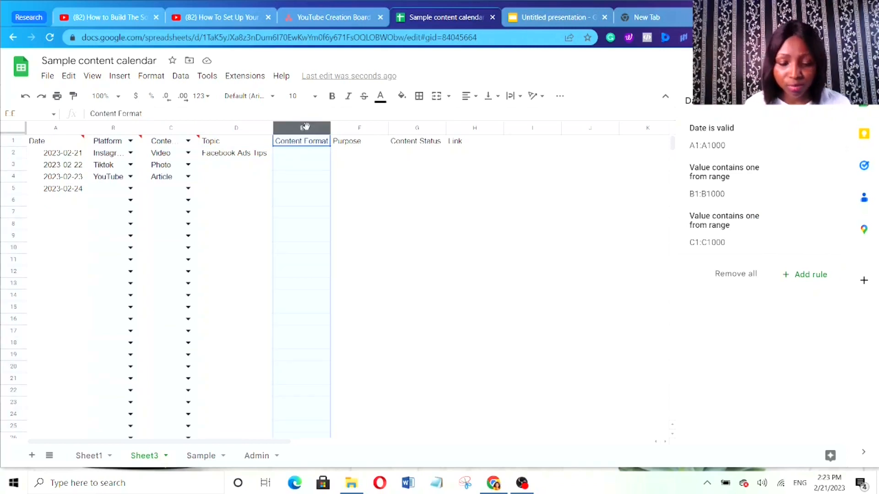
right_click(302, 152)
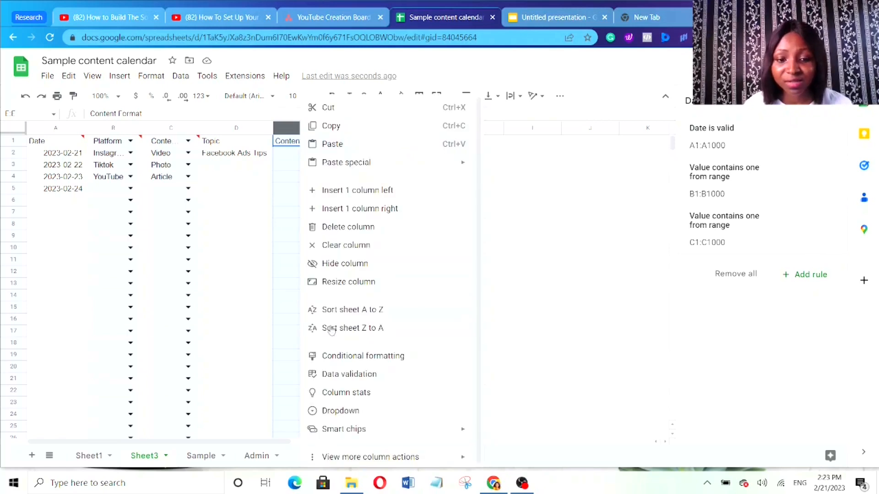
left_click(340, 376)
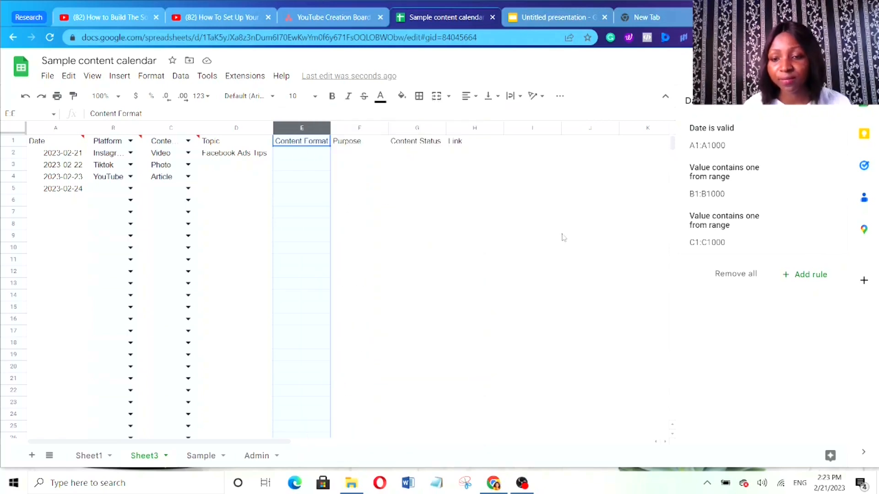
left_click(804, 277)
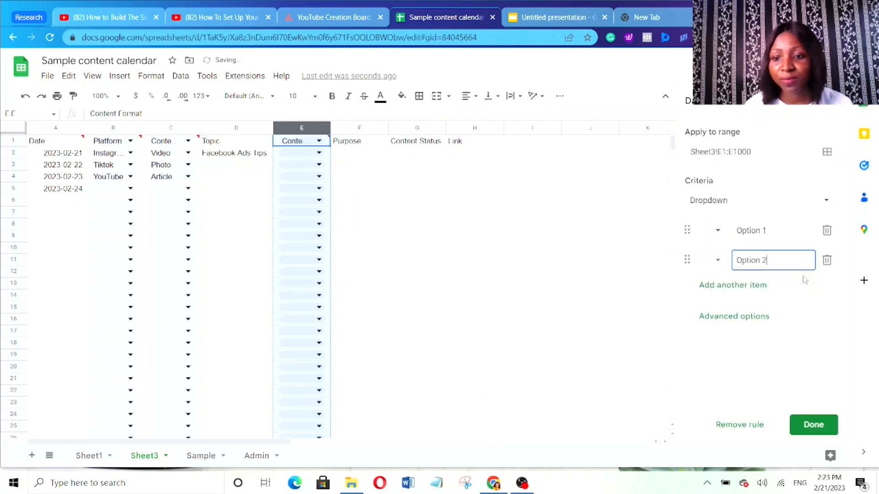
left_click(754, 206)
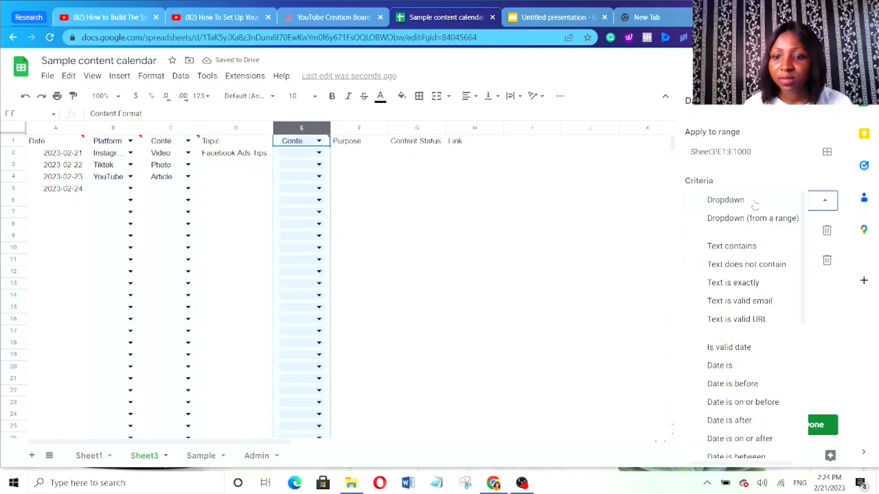
left_click(723, 222)
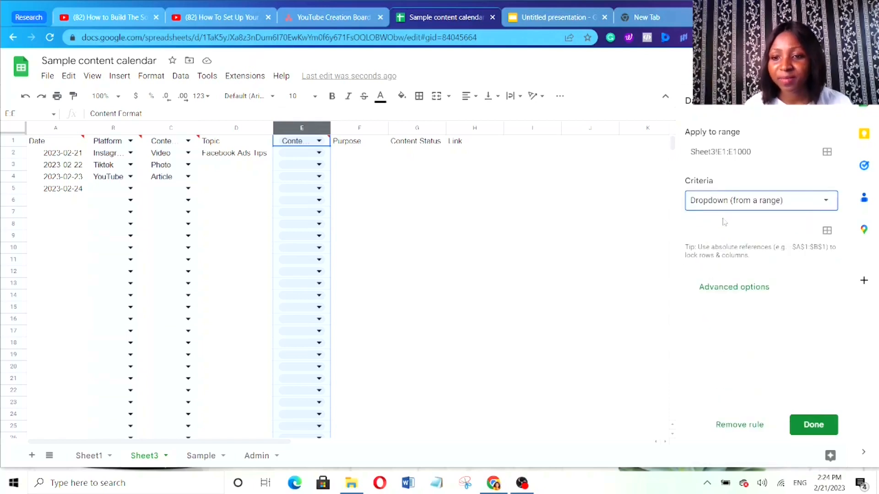
- Set the Content Format dropdown's source range to Sample!C2:C5 and save the rule
left_click(827, 231)
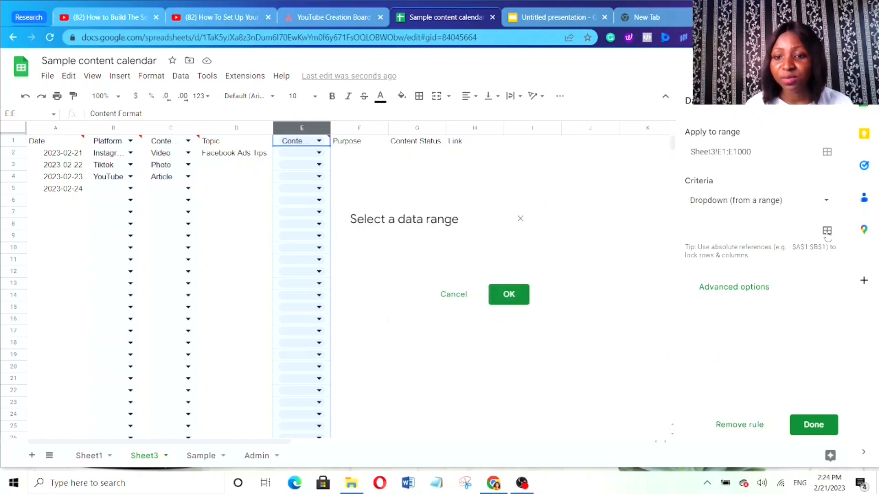
left_click(203, 459)
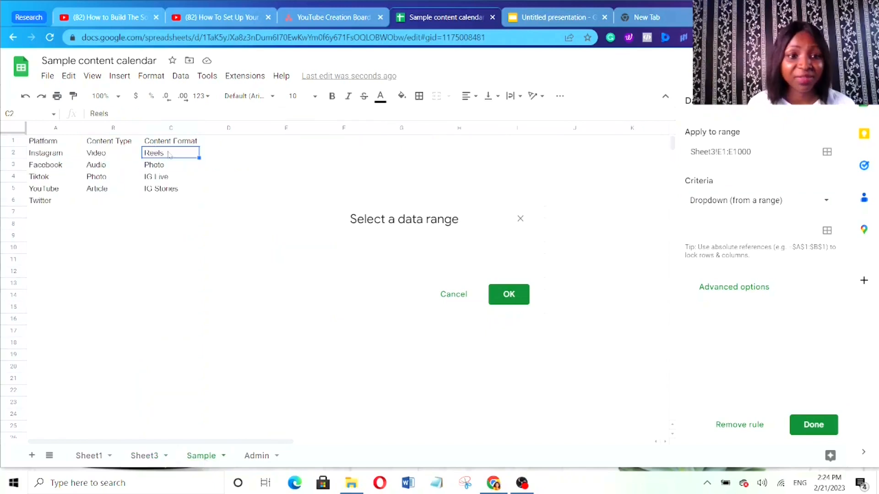
left_click(147, 154)
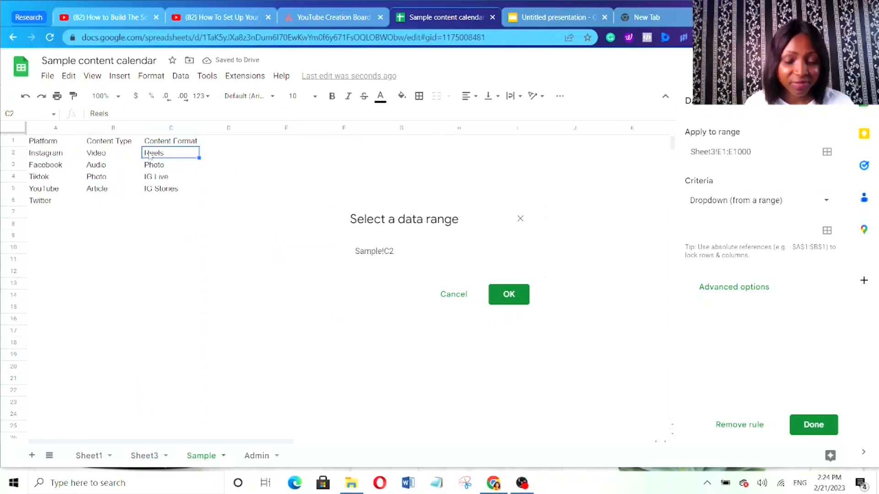
left_click_drag(150, 155, 163, 193)
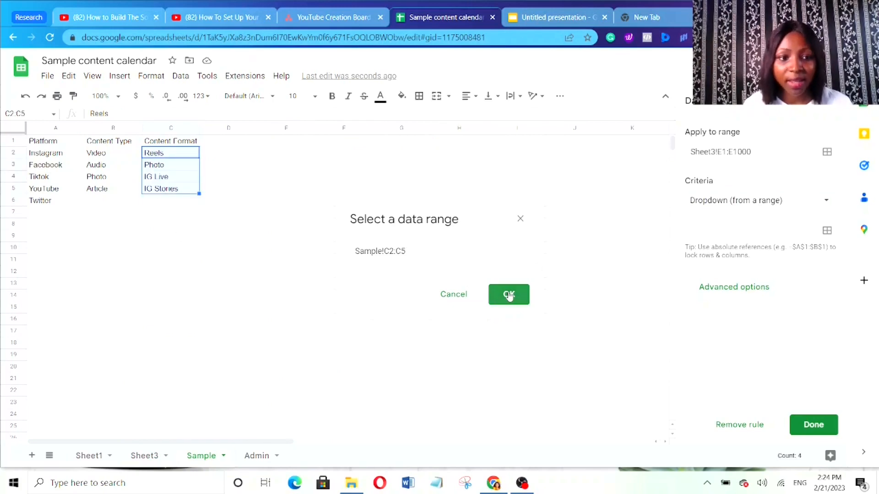
left_click(509, 295)
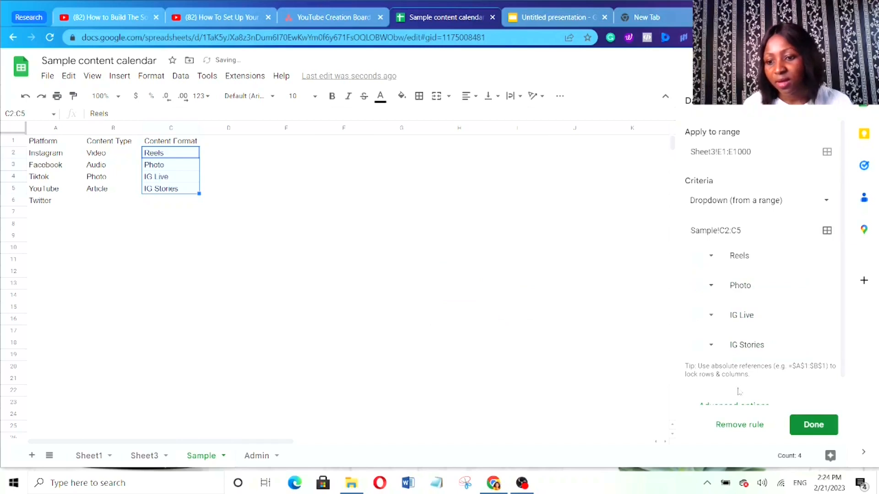
left_click(807, 425)
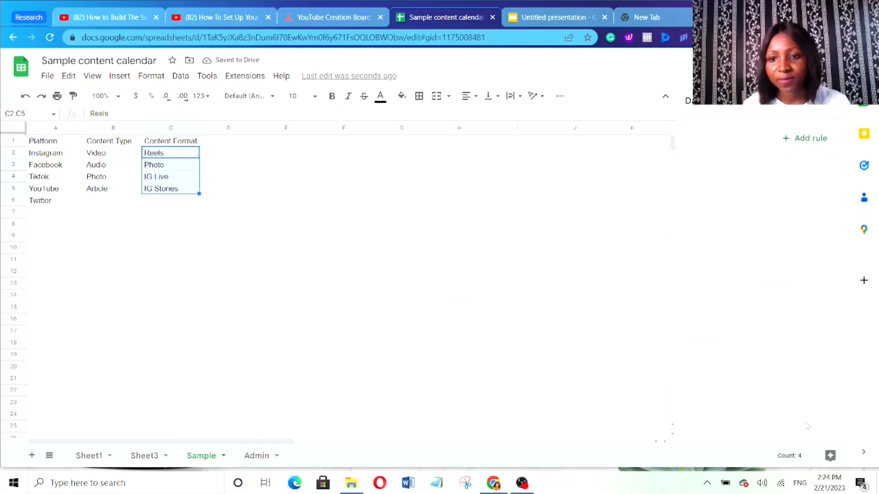
- Choose Reels in E2 from the Content Format dropdown on Sheet3
left_click(146, 456)
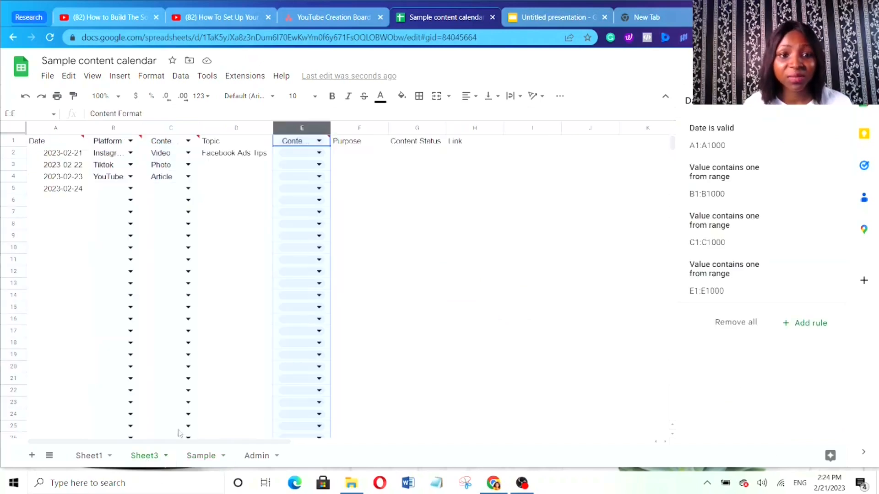
left_click(318, 153)
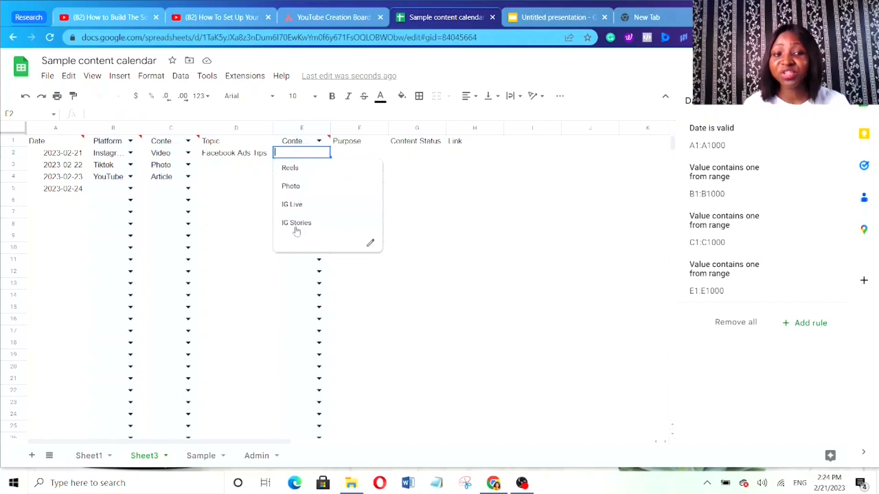
left_click(290, 169)
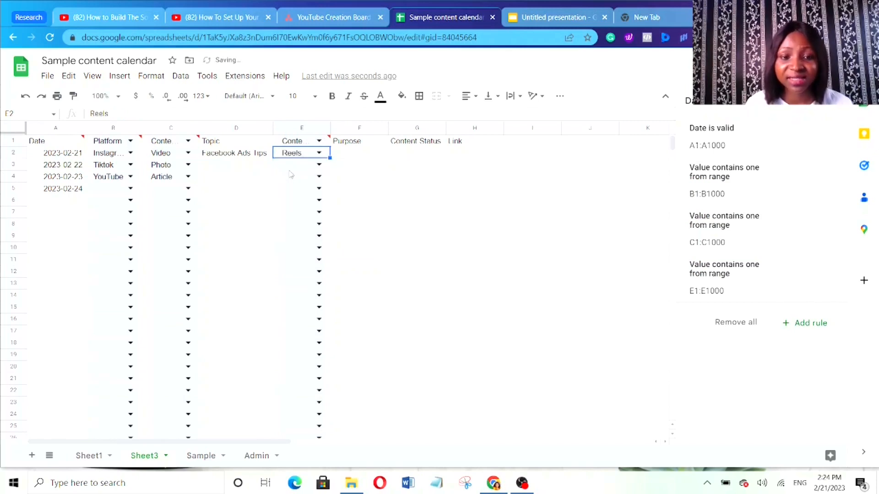
- Change the platform in B3 to Instagram and choose IG Stories as the content format in E3
left_click(130, 166)
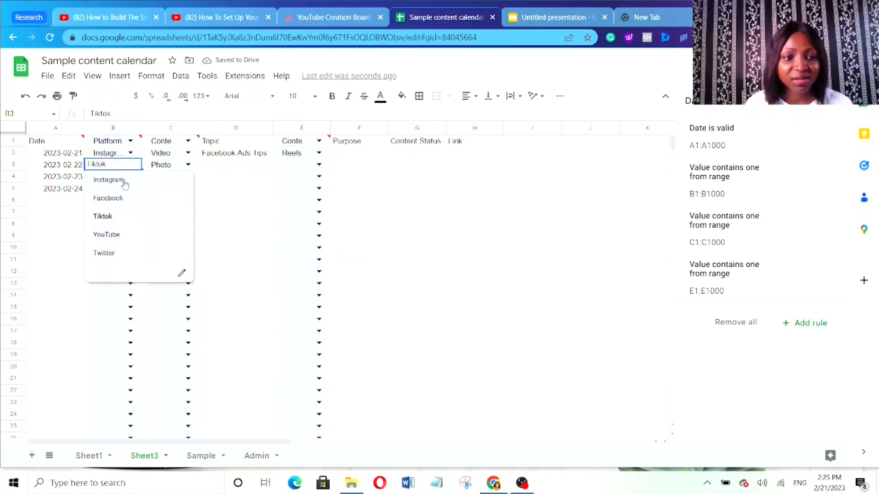
left_click(108, 180)
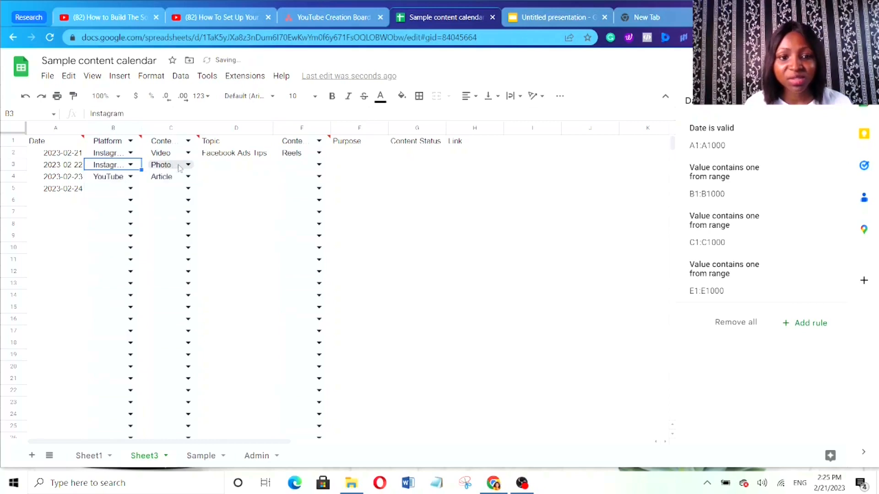
left_click(297, 170)
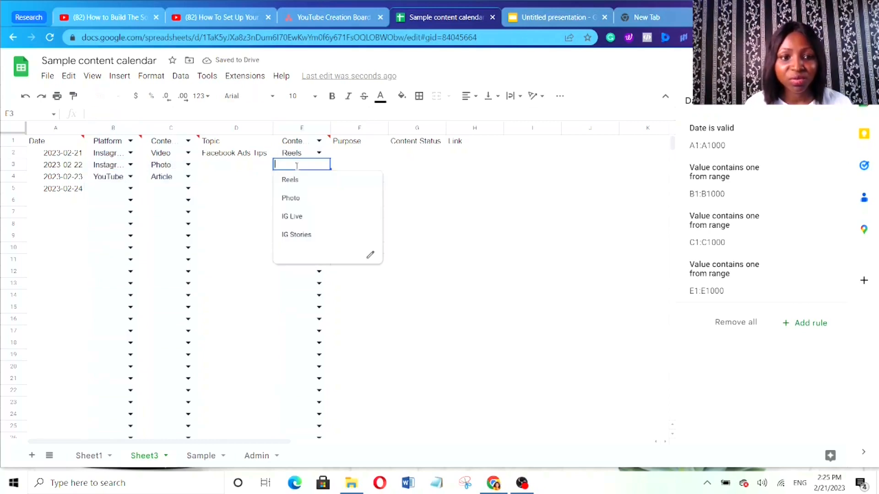
left_click(304, 239)
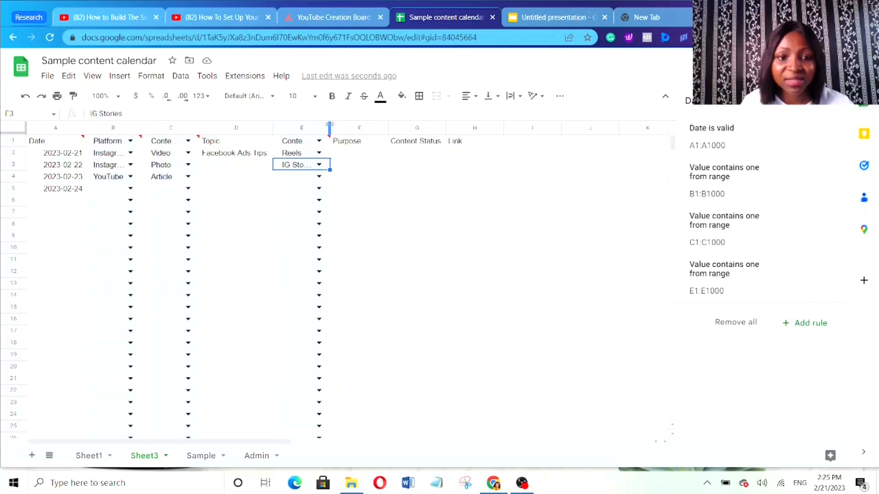
- Widen the Content Format, Content Type and Platform columns so their headers and entries show in full
left_click_drag(330, 124, 366, 124)
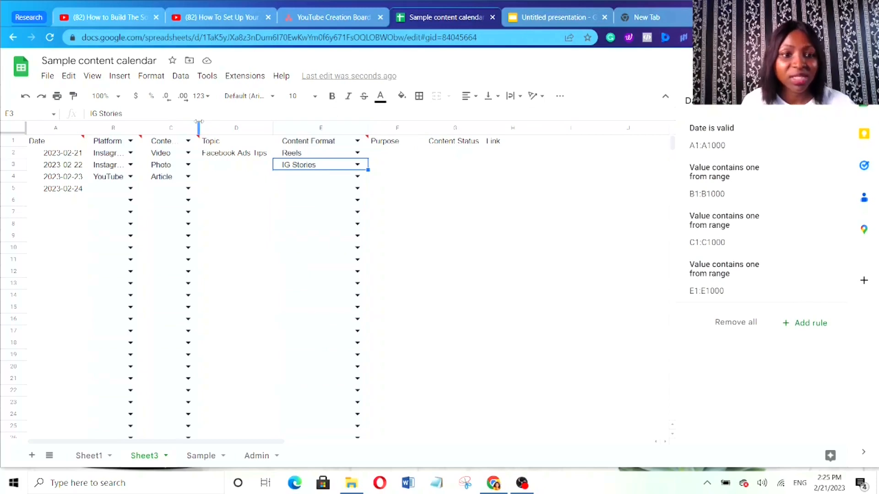
left_click_drag(198, 122, 240, 122)
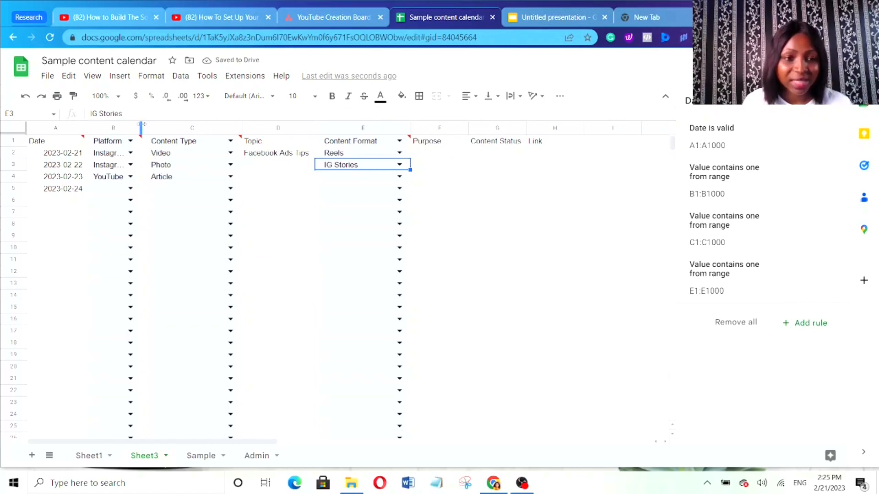
left_click_drag(142, 124, 163, 125)
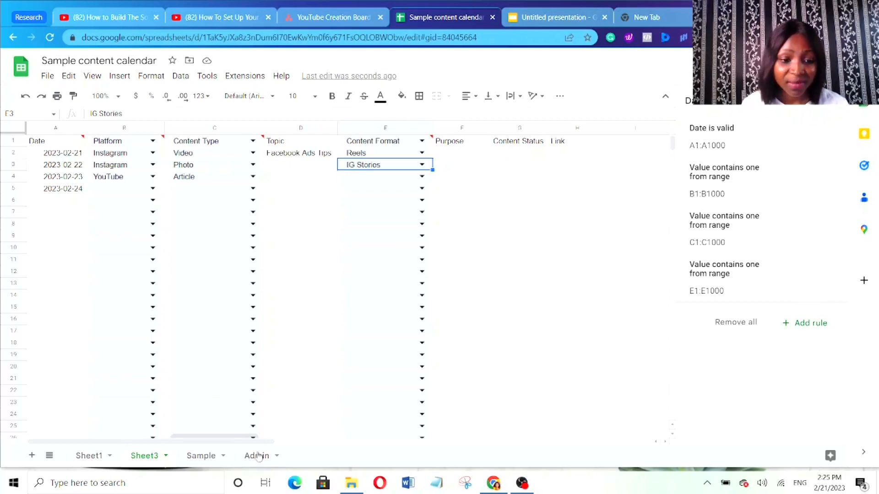
- Enter the header Purpose in D1 of the Sample sheet
left_click(201, 456)
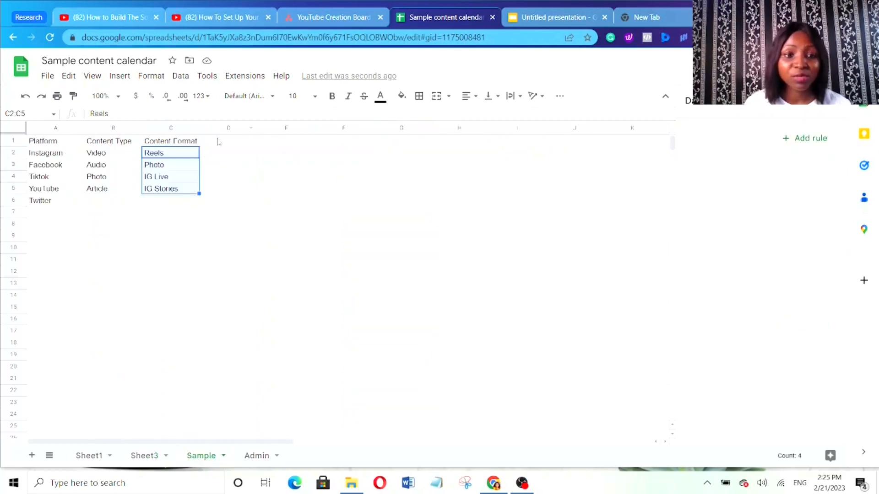
left_click(218, 143)
type("Purpose")
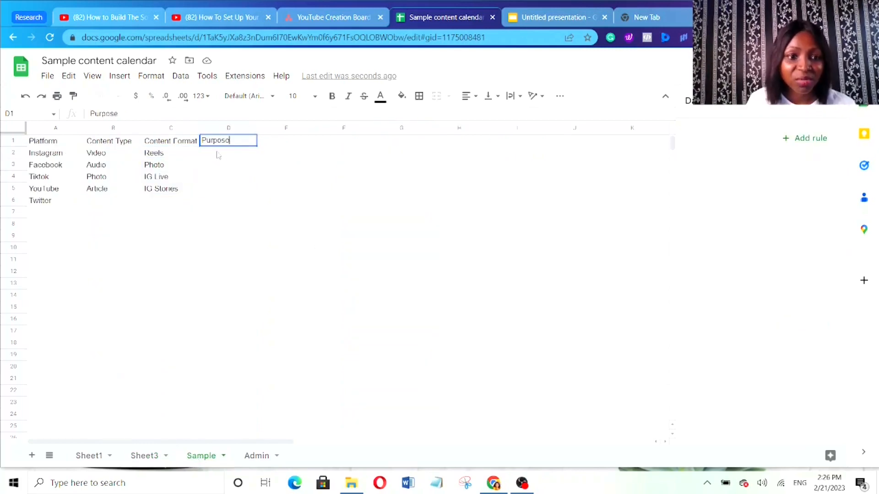
- List Engagement, Sell and Awareness under the Purpose header in D2:D4 of the Sample sheet
key("Return")
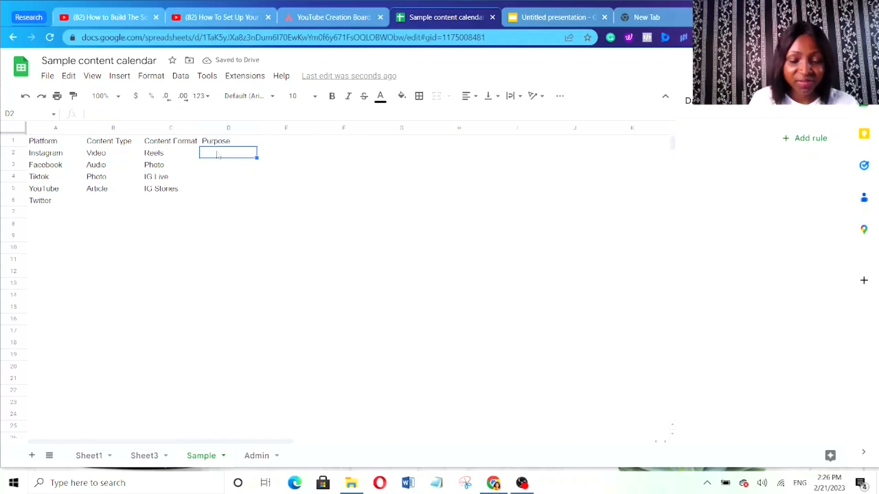
double_click(207, 153)
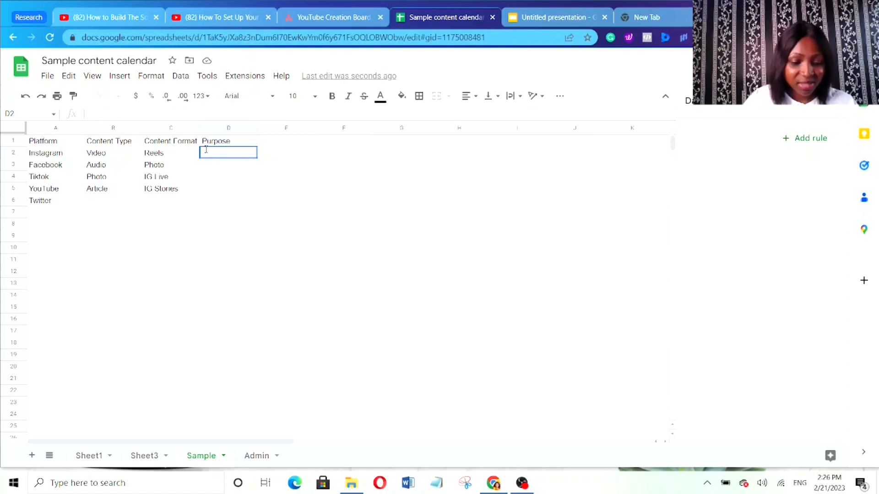
type("E")
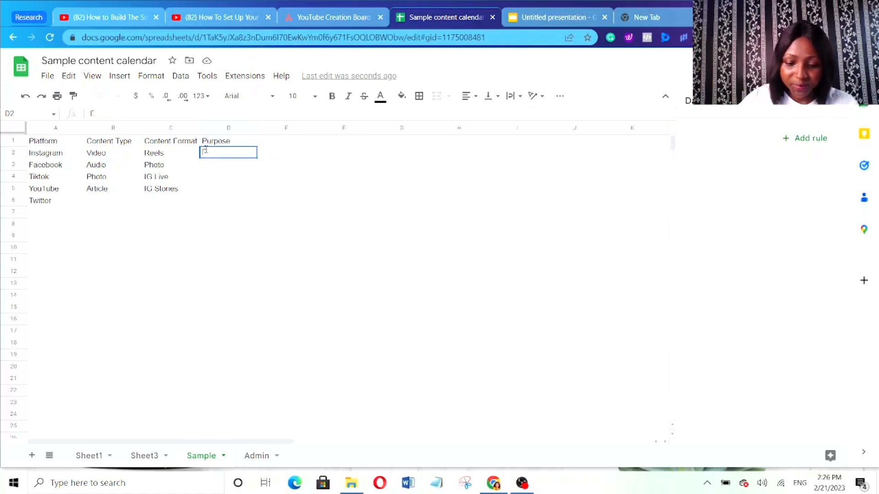
type("dngagement")
key("Return")
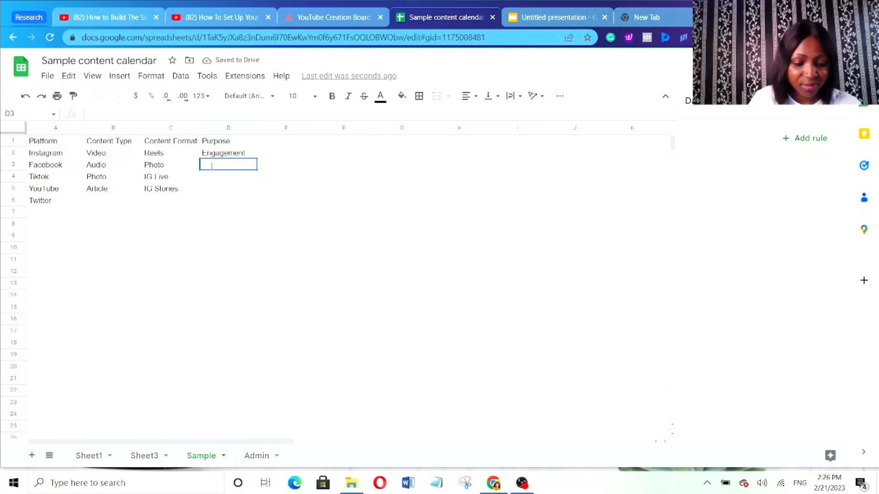
type("Sell")
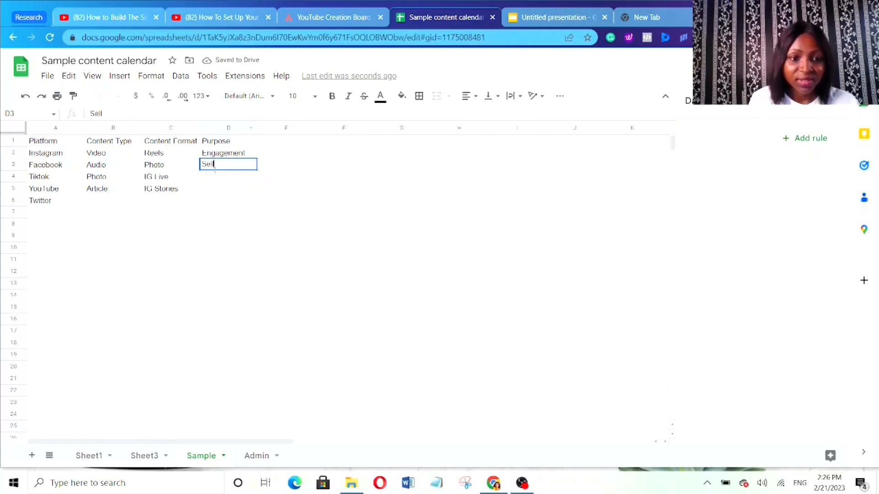
left_click(209, 177)
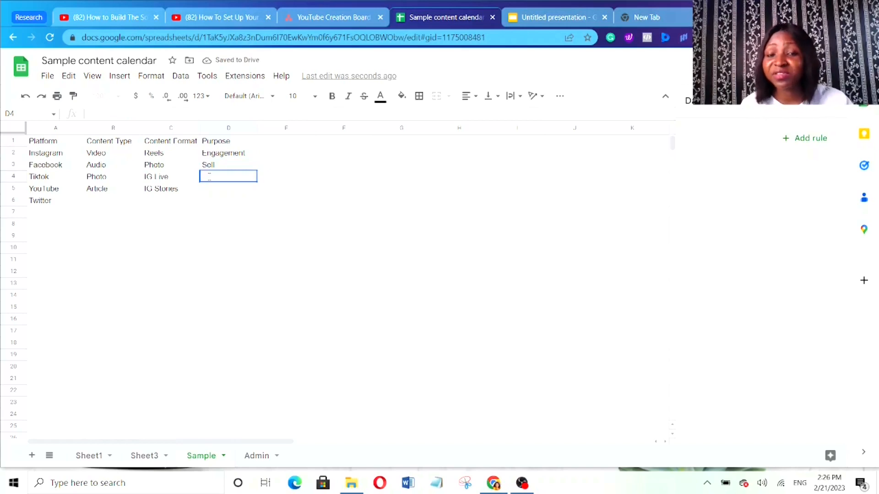
type("Awa")
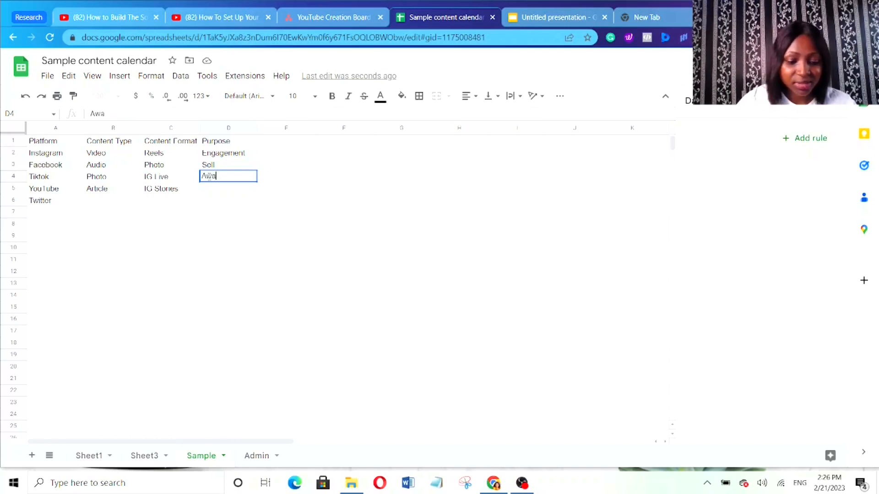
type("reness")
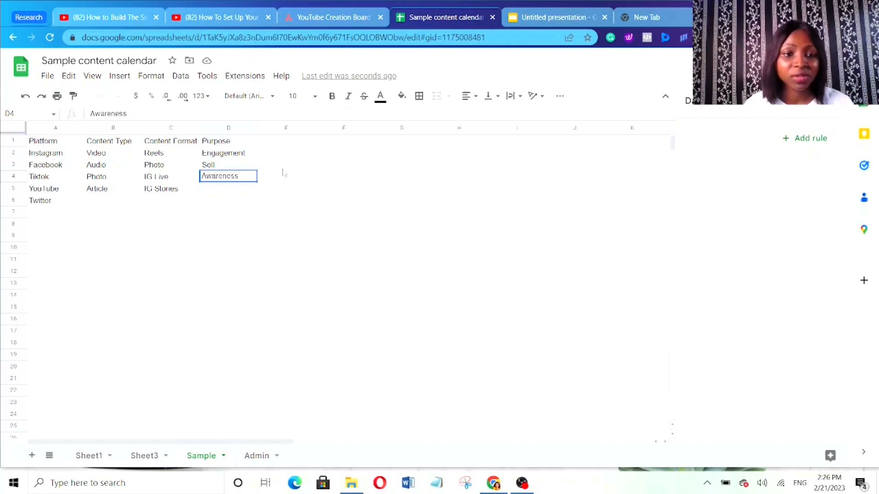
left_click(332, 157)
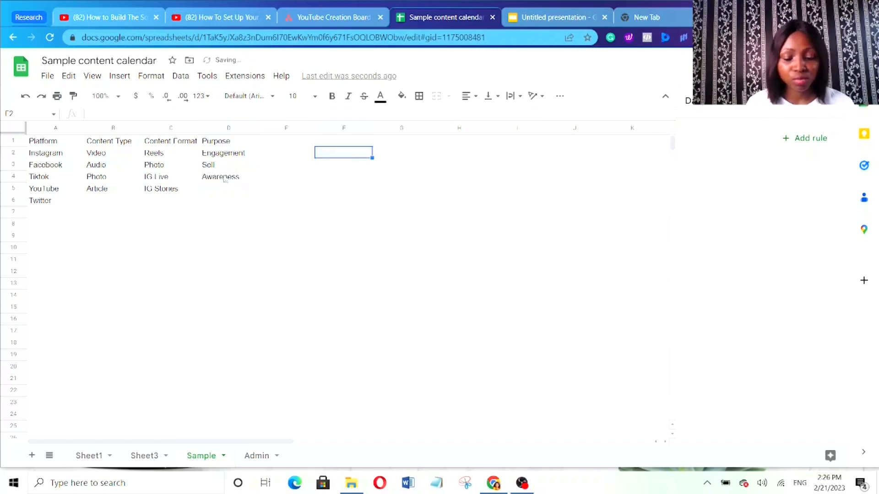
- Add a data validation rule of type Dropdown (from a range) to the whole Purpose column F on Sheet3
left_click(144, 455)
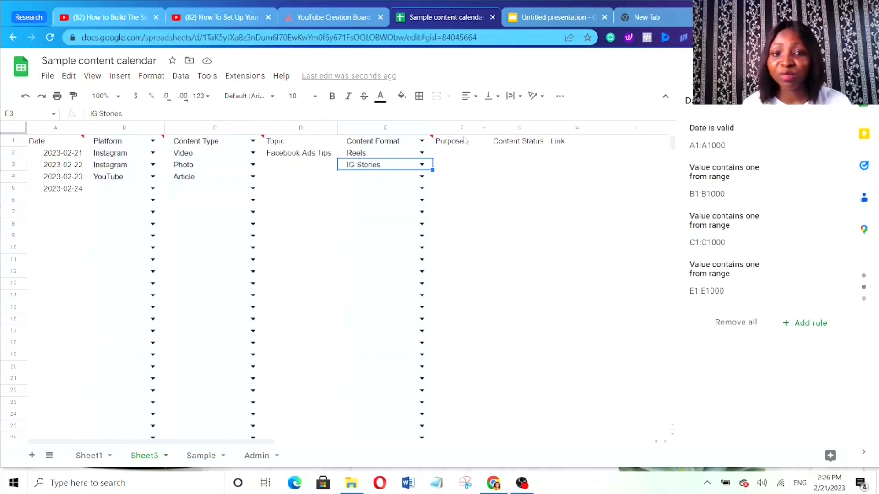
left_click(461, 157)
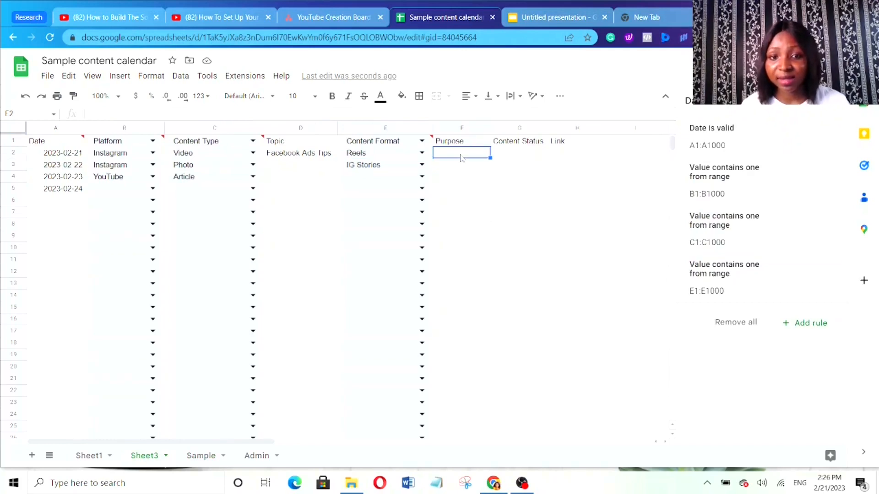
left_click(460, 128)
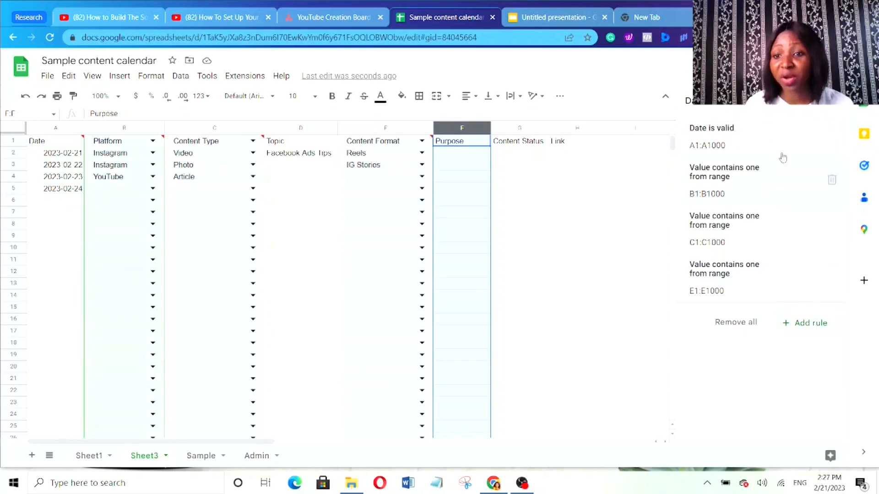
right_click(461, 159)
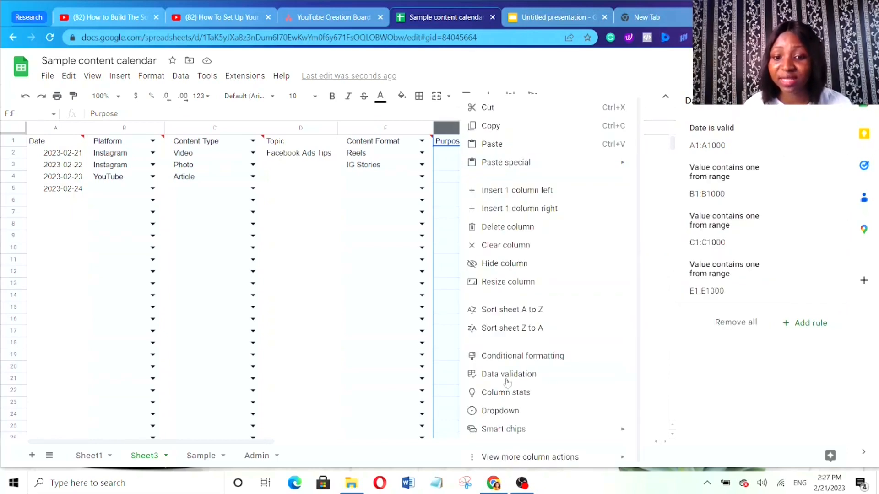
left_click(508, 376)
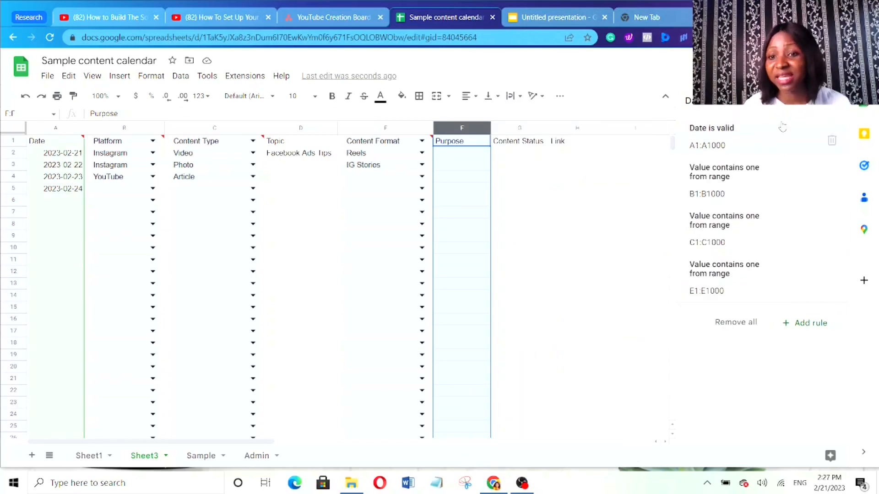
left_click(808, 325)
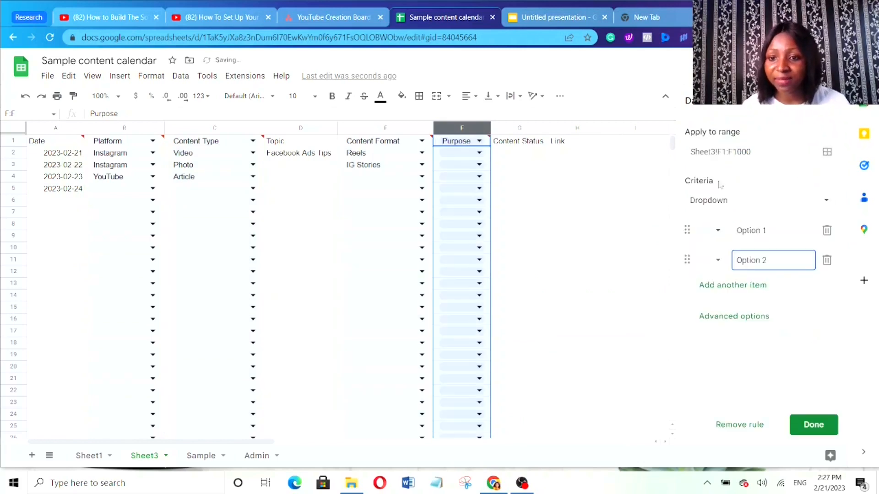
left_click(759, 204)
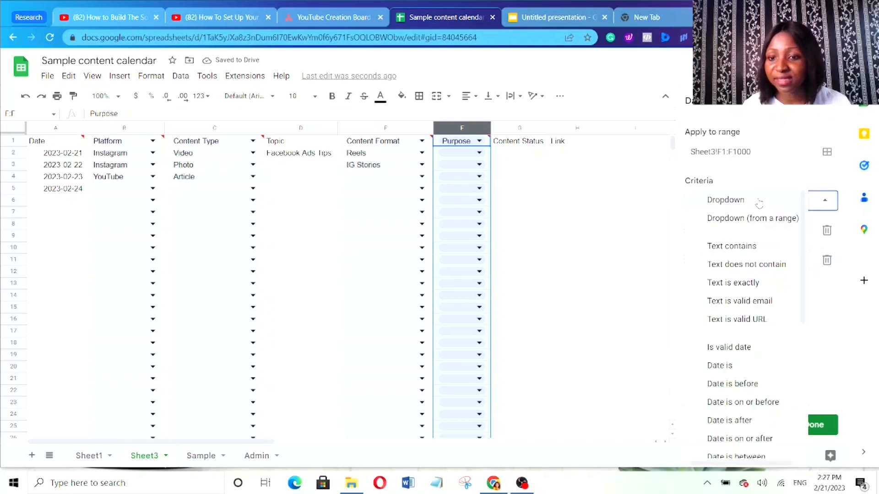
left_click(742, 220)
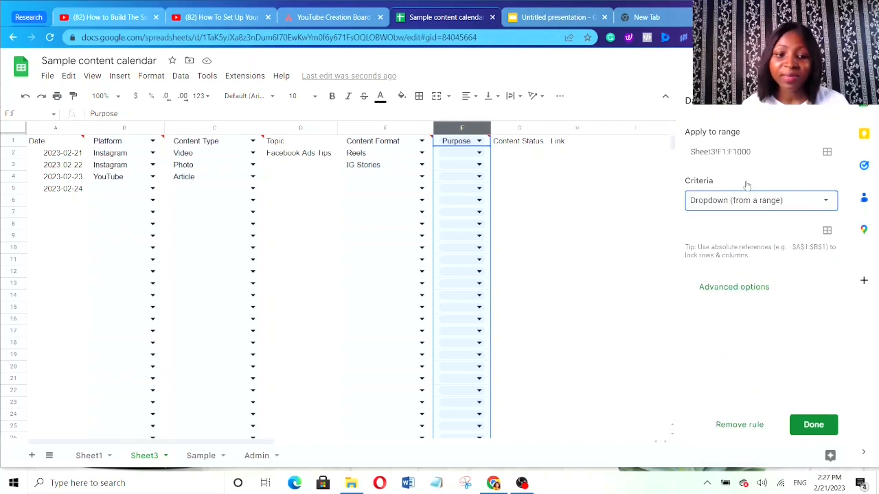
- Use Sample!D2:D4 as the source range for the Purpose dropdown and save the rule
left_click(828, 231)
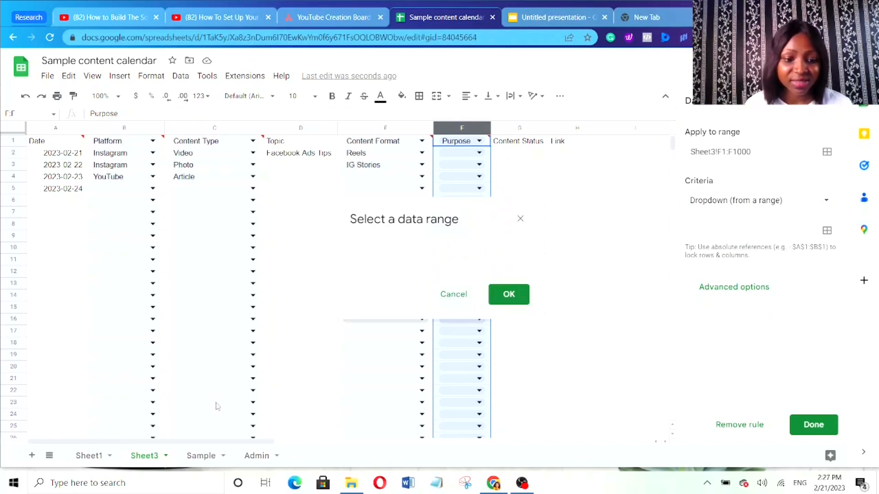
left_click(199, 458)
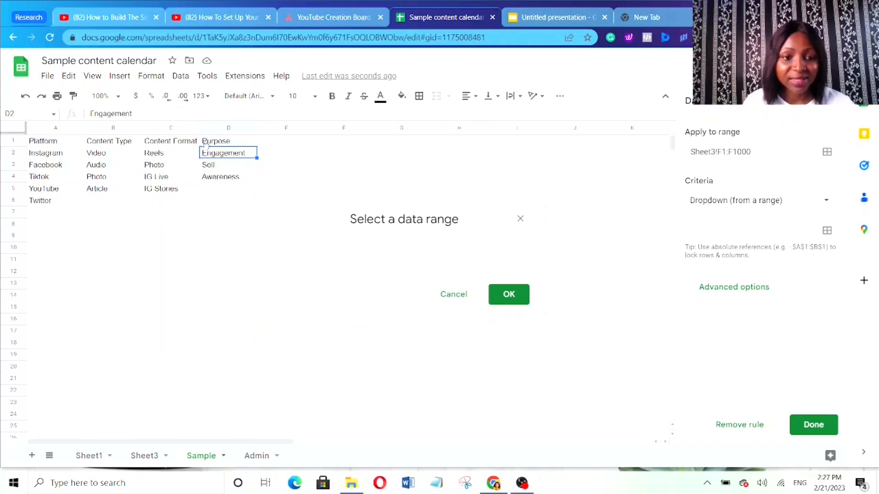
left_click_drag(206, 158, 228, 181)
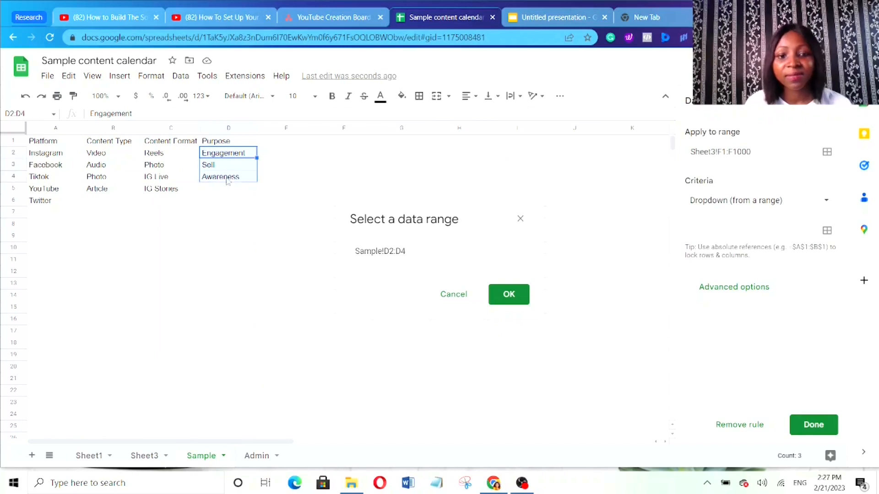
left_click(500, 296)
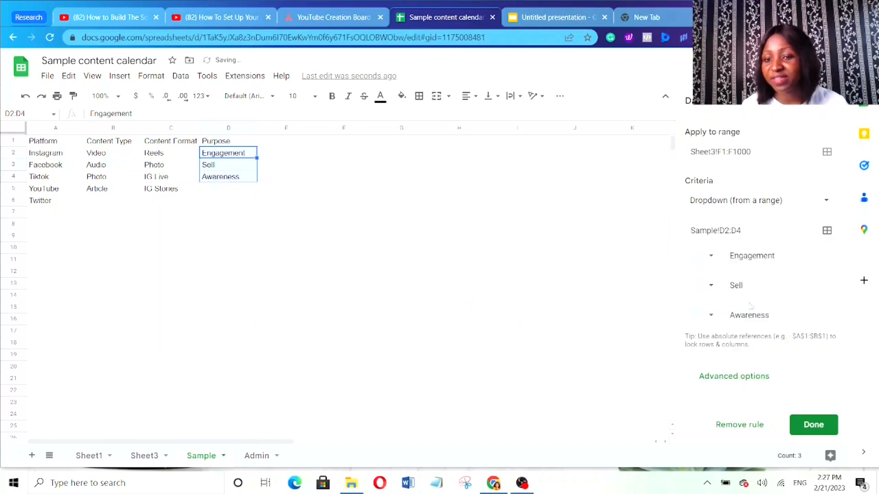
left_click(813, 425)
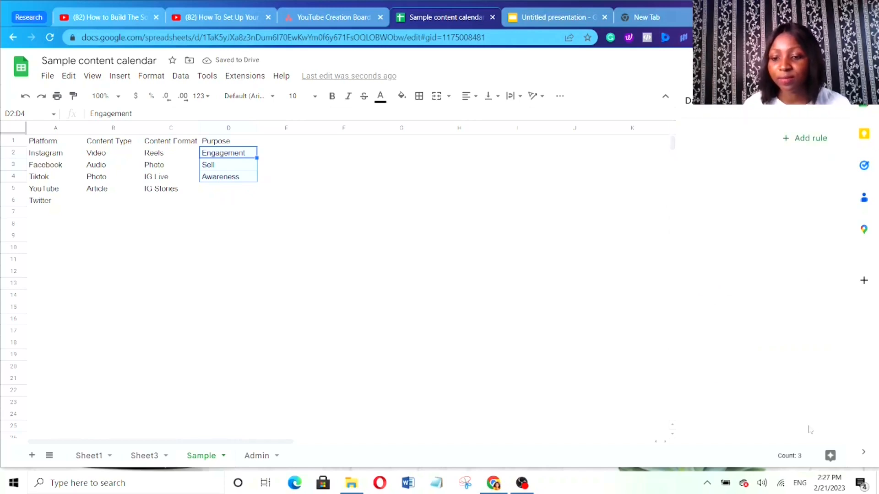
- Choose Engagement in F2 and Sell in F3 on Sheet3, and widen the Purpose column so its entries show in full
left_click(147, 456)
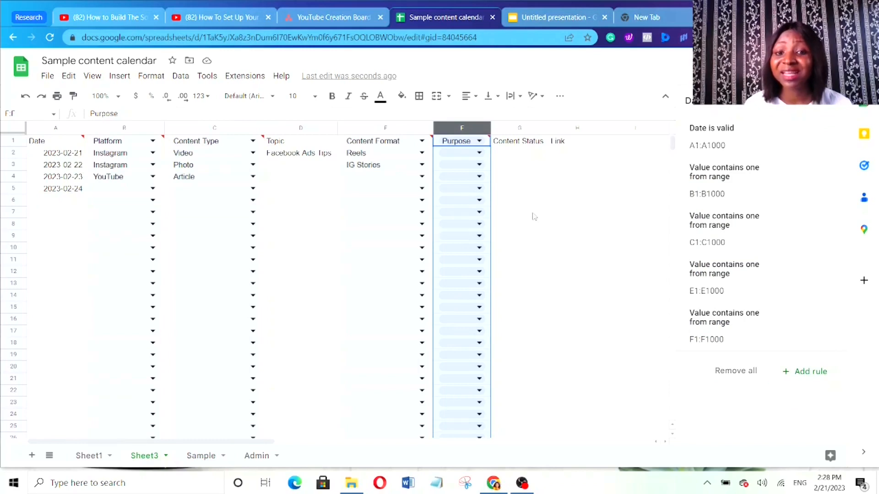
left_click(480, 154)
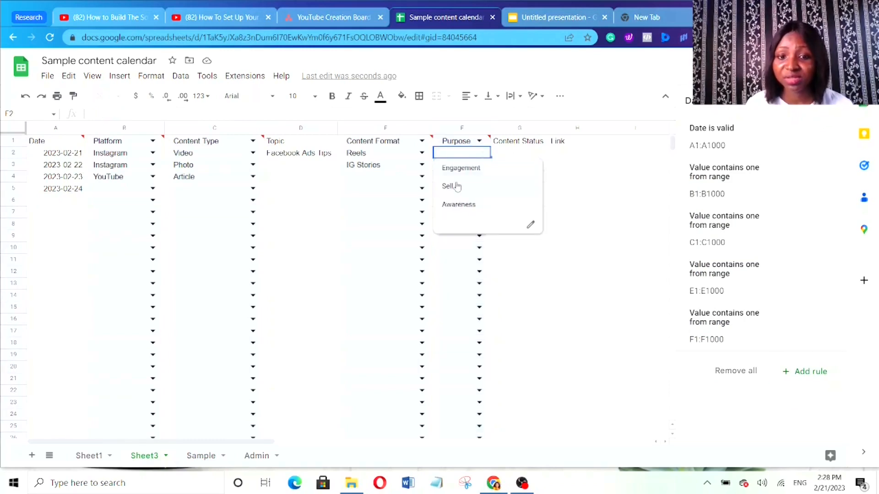
left_click(488, 173)
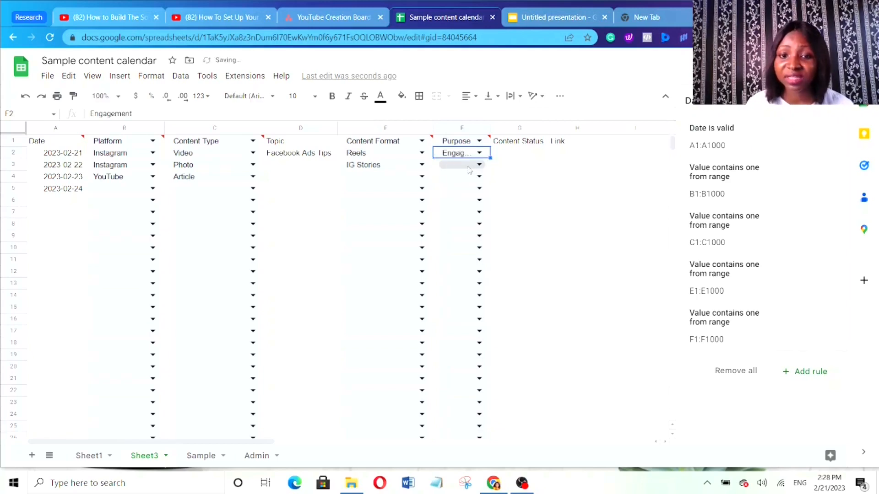
left_click(466, 165)
left_click(459, 197)
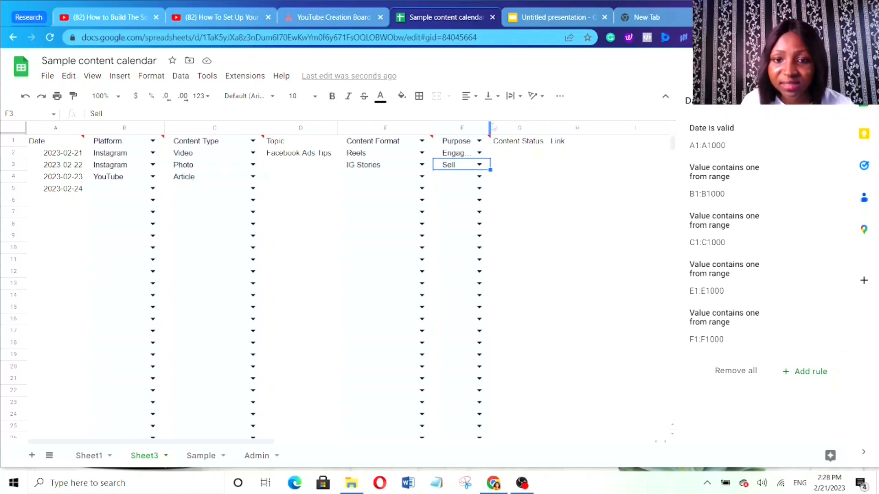
left_click_drag(490, 124, 518, 124)
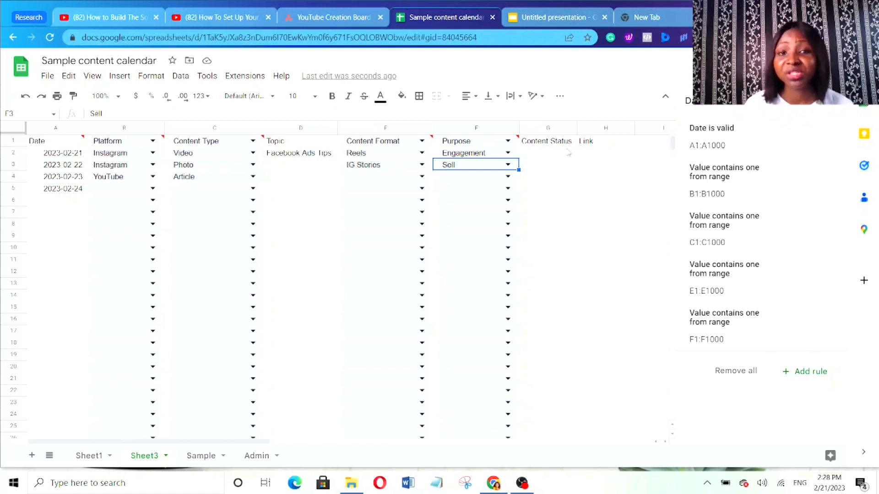
- Insert a checkbox in G2 under Content Status and fill it down to G50
left_click(549, 156)
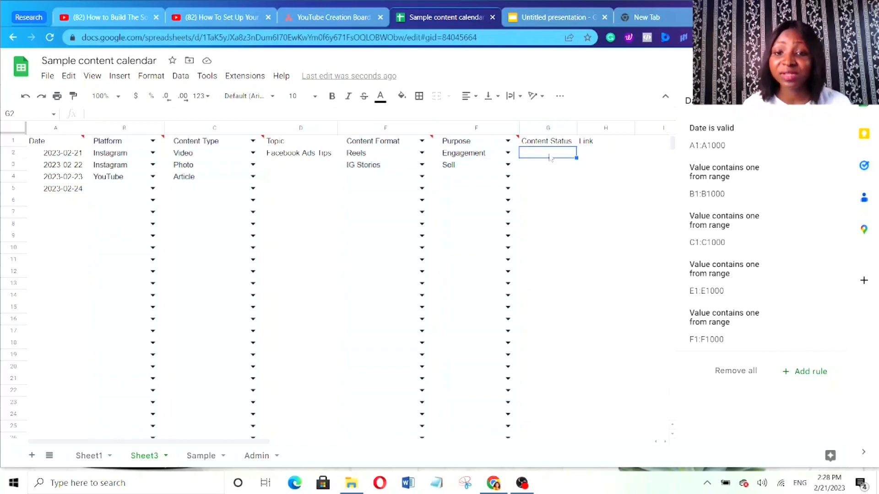
left_click(120, 77)
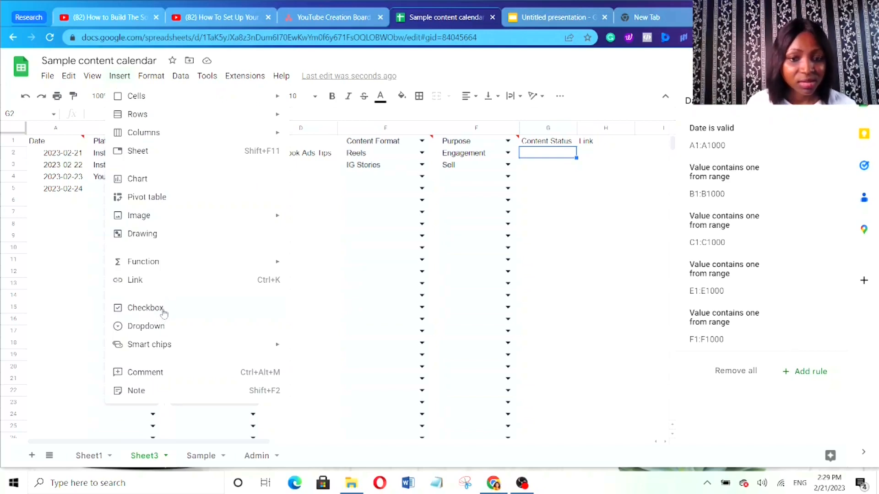
left_click(164, 313)
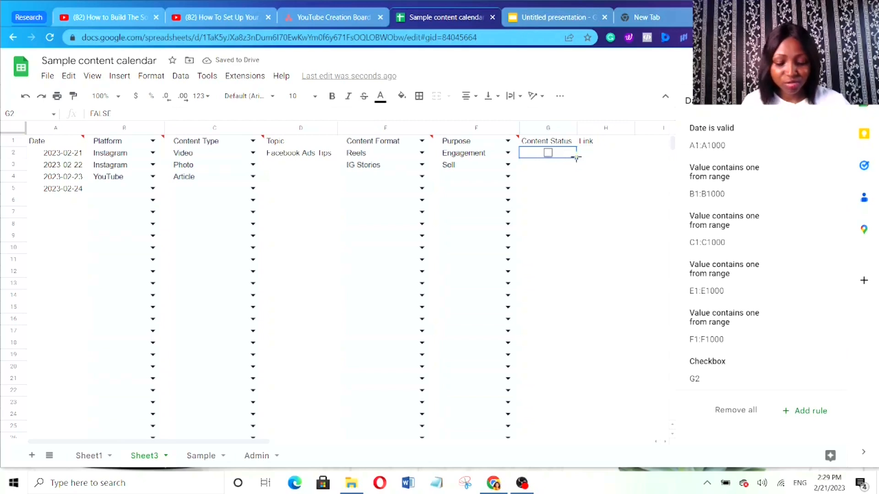
left_click_drag(576, 158, 576, 470)
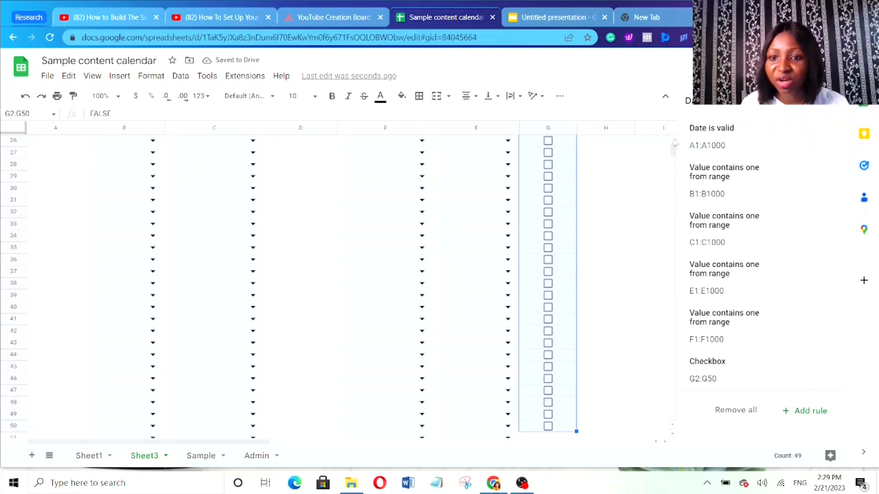
left_click_drag(672, 144, 673, 137)
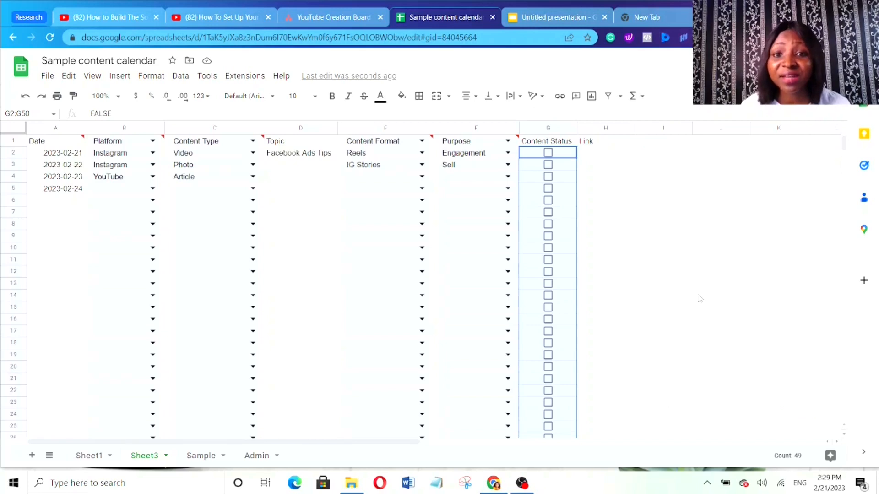
- Tick the Content Status checkbox in G2 and open the Platform dropdown in B2
left_click(549, 157)
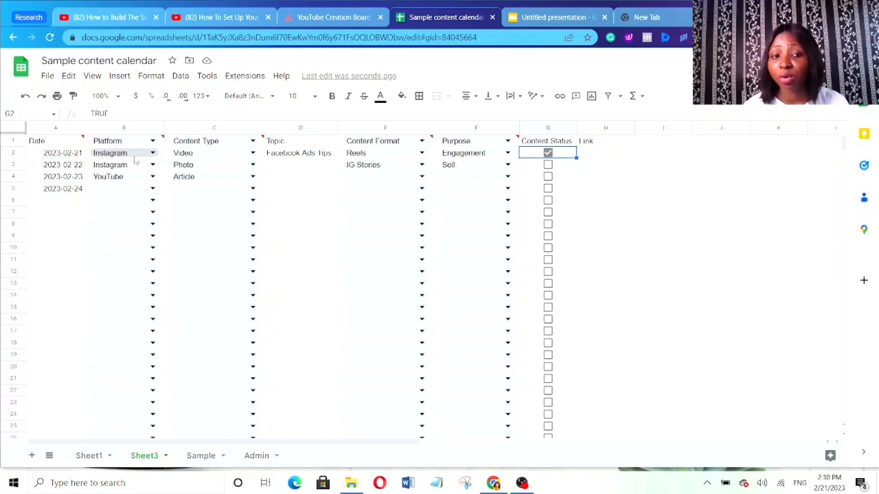
left_click(604, 190)
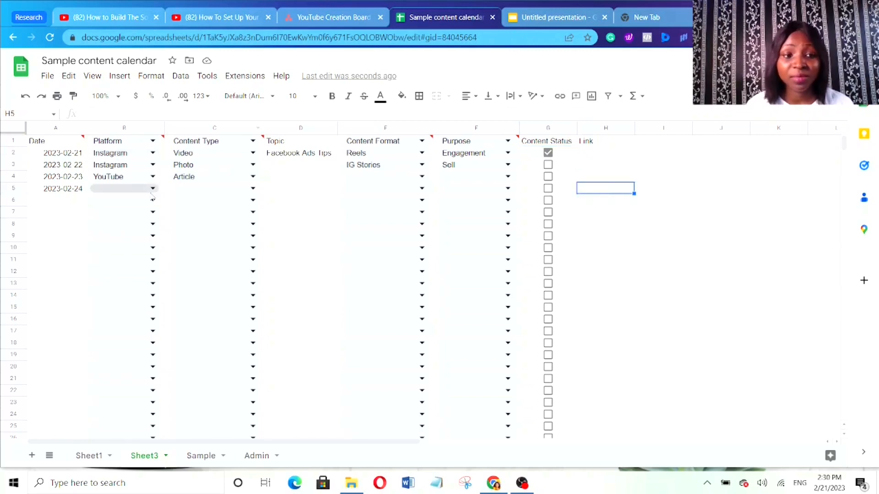
double_click(113, 154)
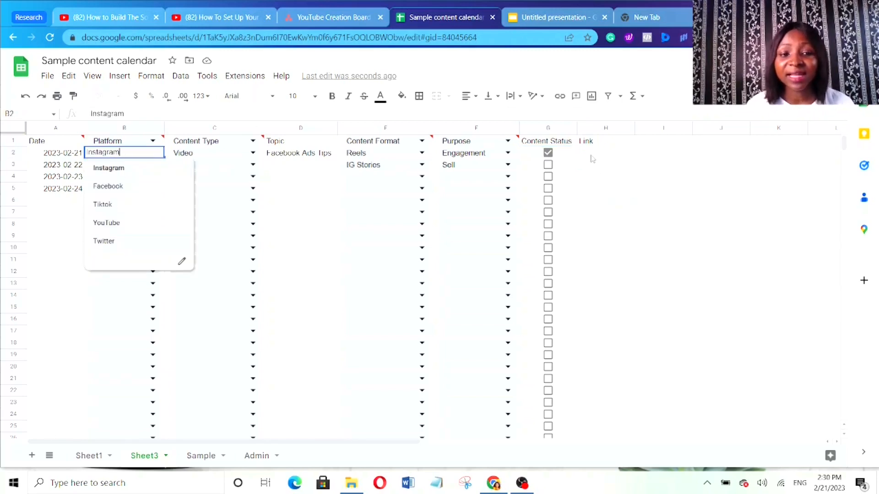
- Fill the Instagram cell B2 and the Facebook Ads Tips cell D2 with magenta
left_click(404, 97)
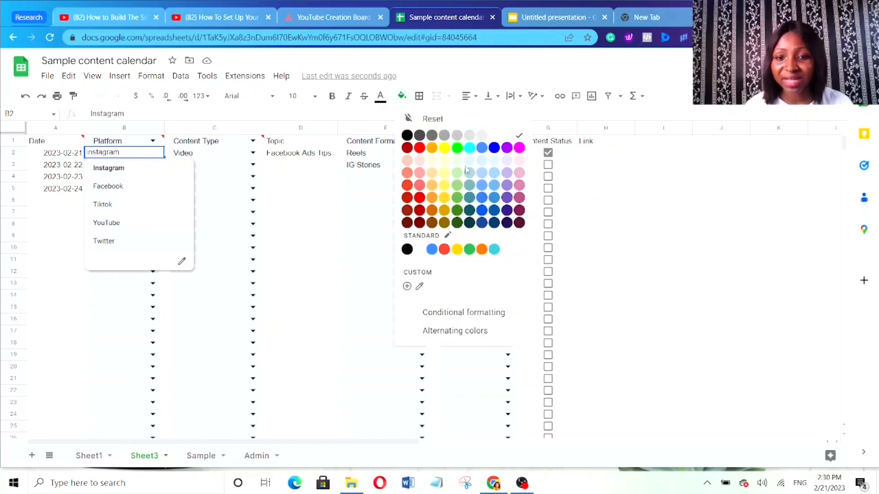
left_click(519, 148)
left_click(720, 188)
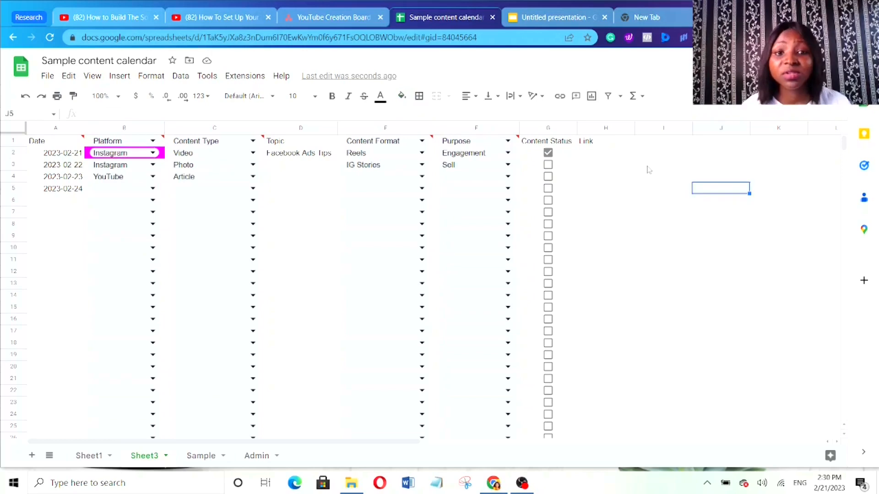
left_click(649, 170)
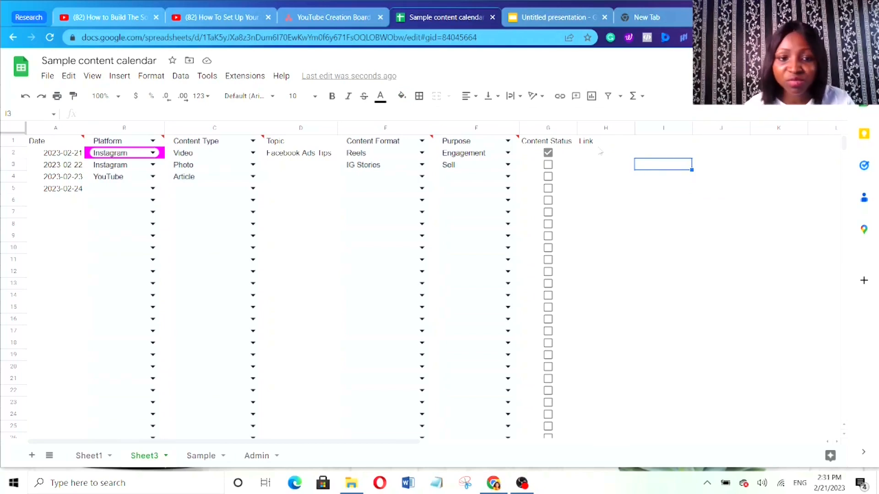
left_click(299, 156)
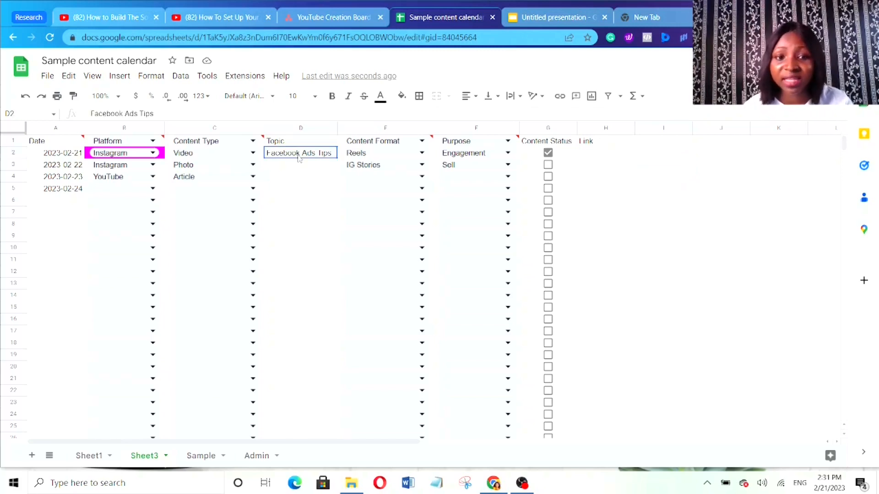
left_click(402, 97)
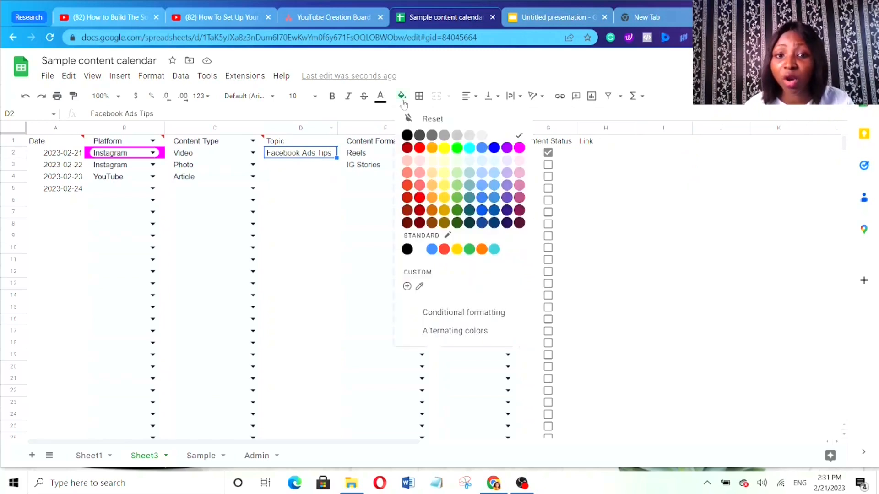
left_click(519, 148)
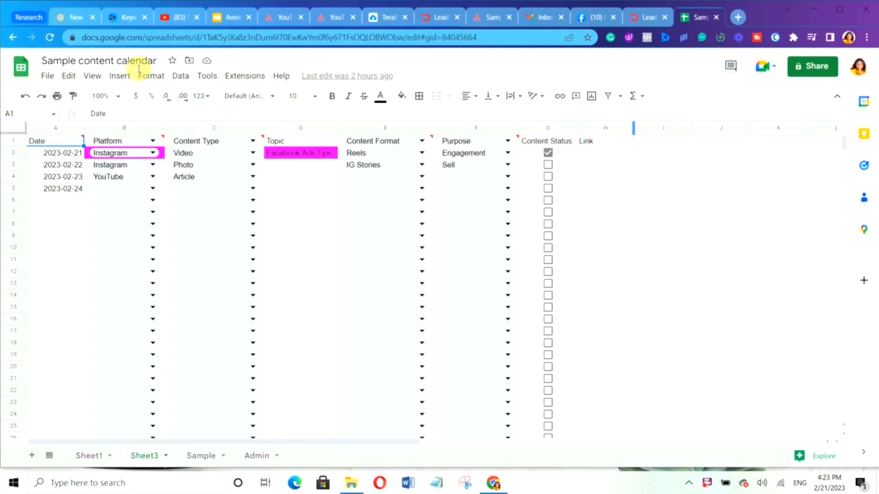
- Enlarge rows 2 and 3 to about three times the height of the other rows
left_click(15, 155)
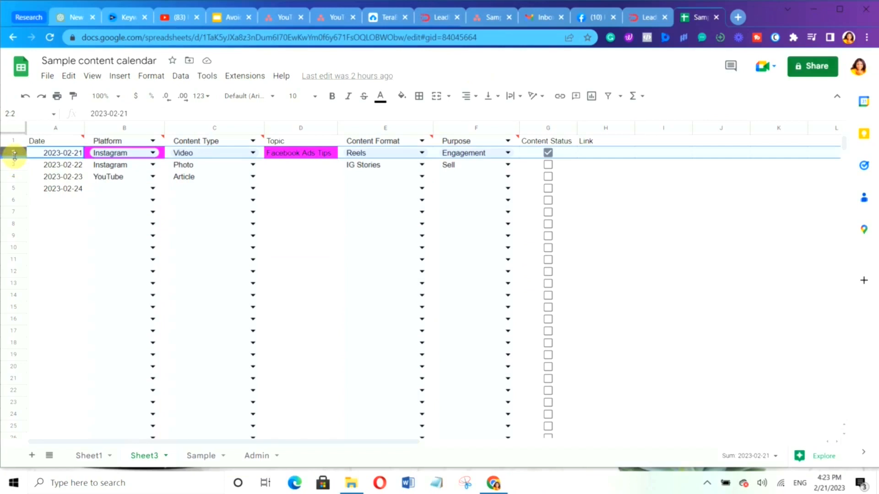
left_click_drag(15, 156, 18, 182)
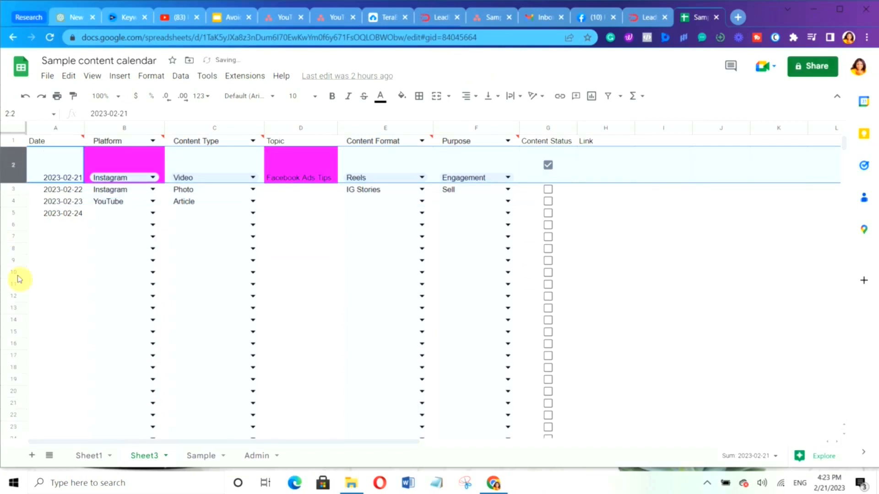
left_click_drag(15, 194, 15, 218)
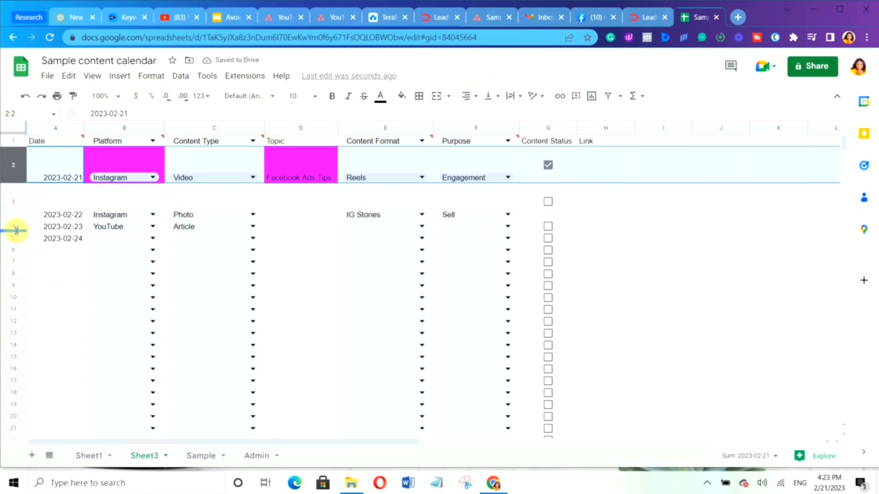
- Increase the heights of rows 4 through 7 in the content calendar to roughly match the taller rows above
left_click_drag(16, 230, 18, 265)
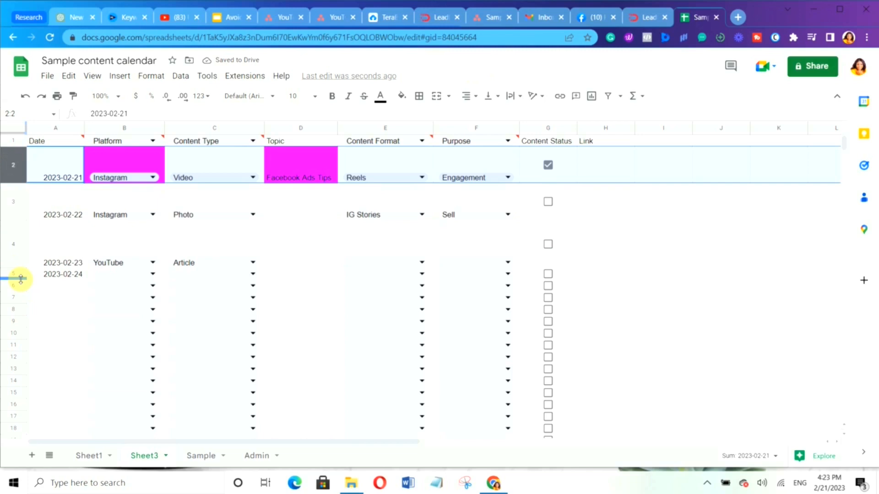
left_click_drag(20, 278, 21, 303)
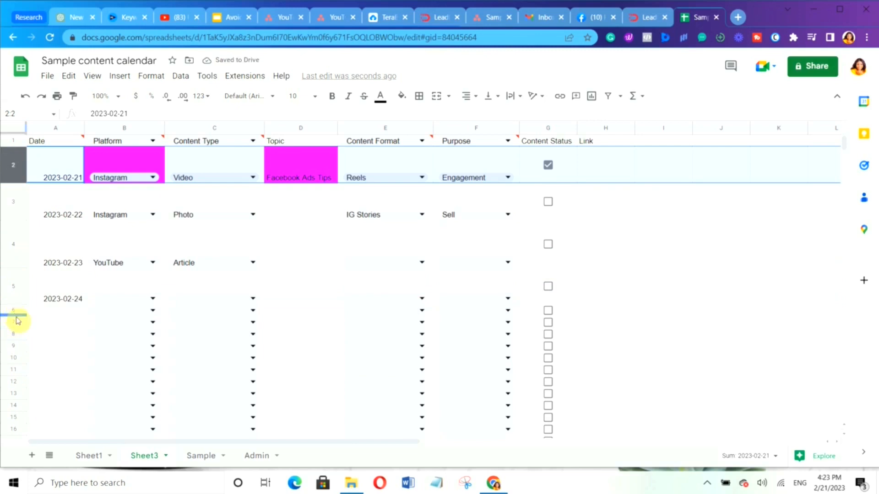
left_click(16, 315)
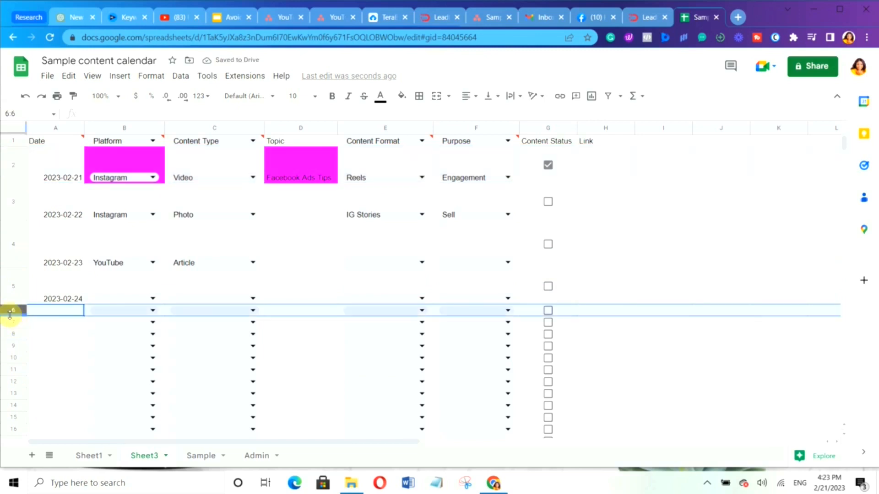
left_click_drag(12, 316, 12, 341)
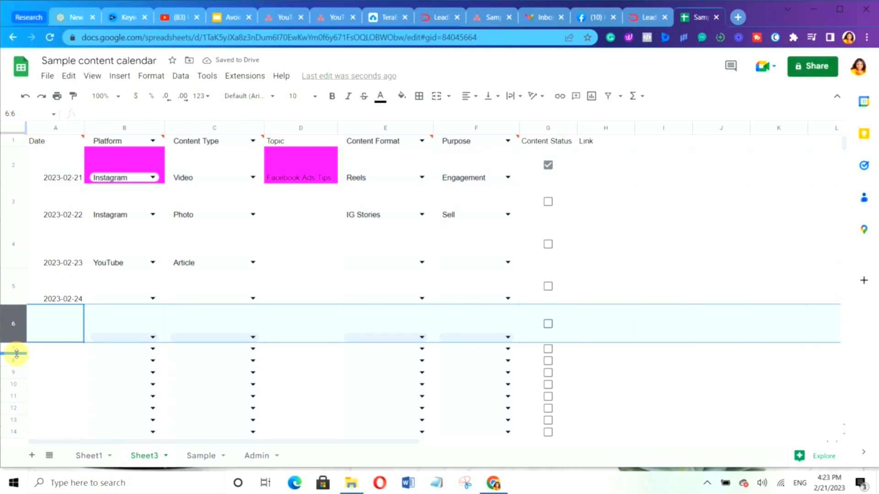
left_click_drag(17, 354, 17, 379)
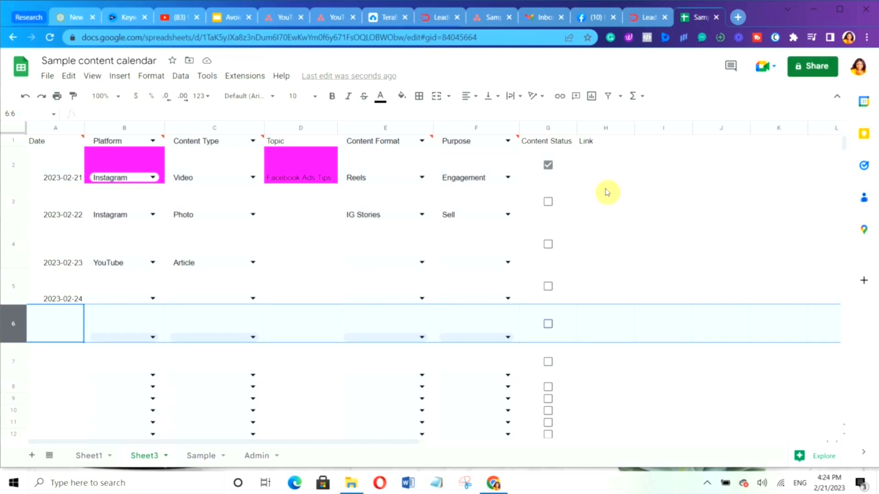
- Fill the YouTube platform cell B4 with red
left_click(142, 249)
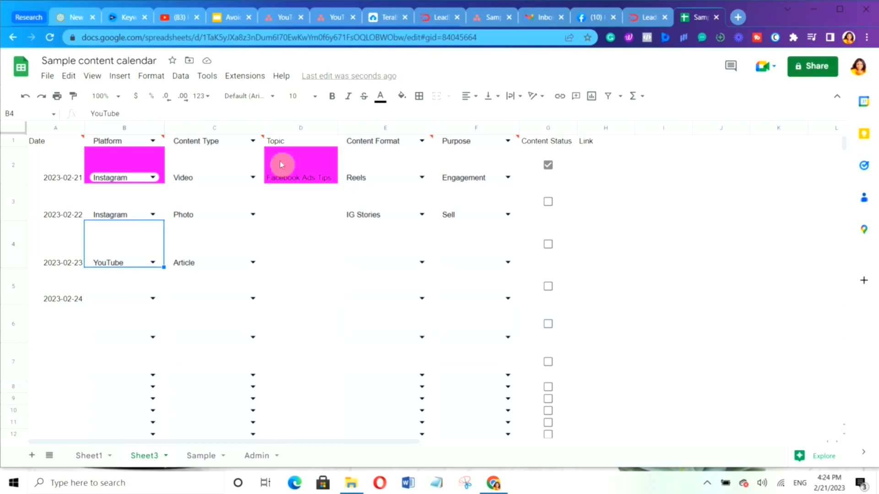
left_click(402, 98)
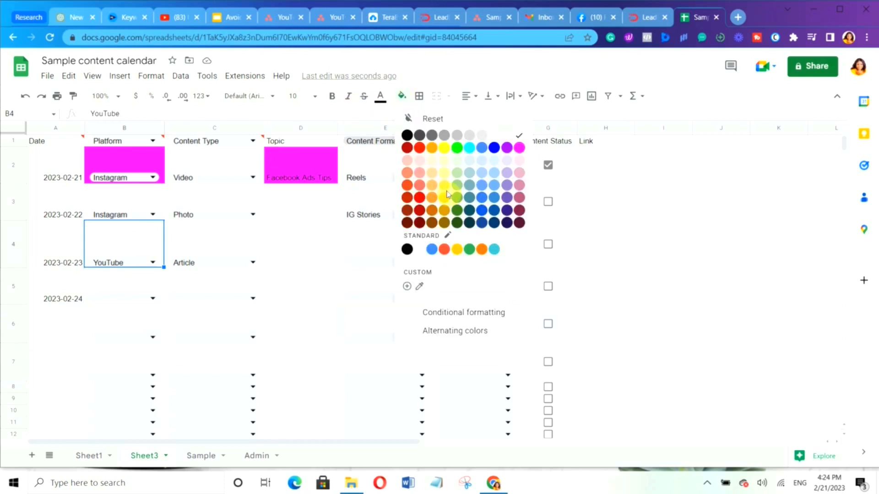
left_click(420, 147)
left_click(631, 355)
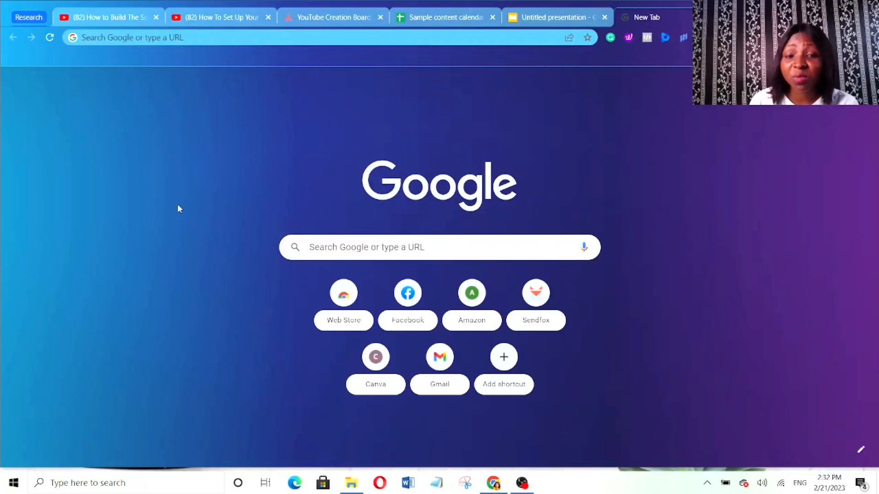
- Go to asana.com and display the YouTube Creation Board 2023 project in Board view
left_click(95, 37)
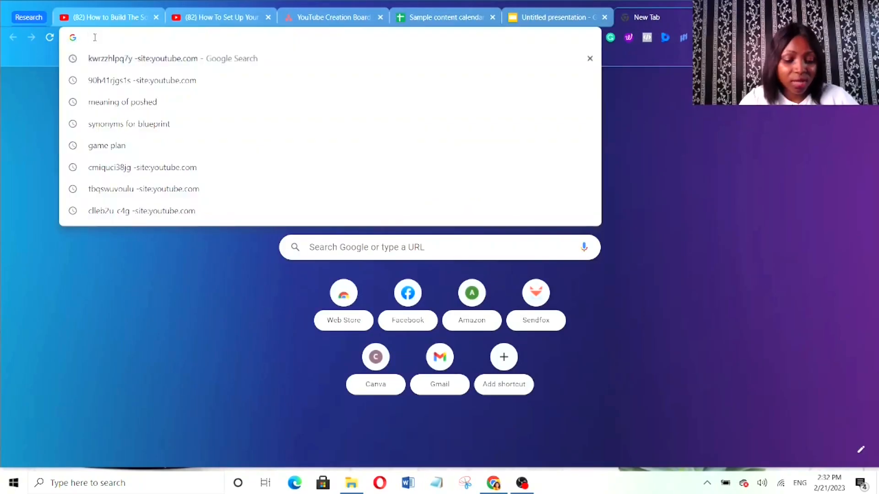
type("asa")
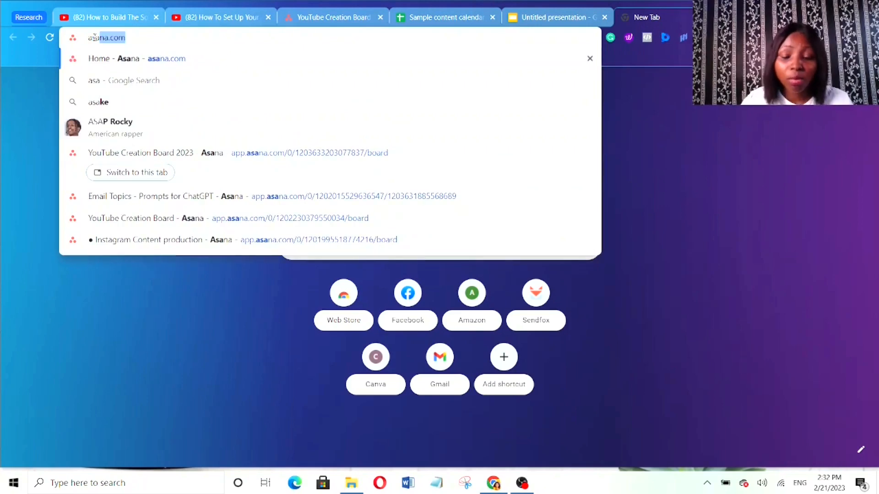
key("Return")
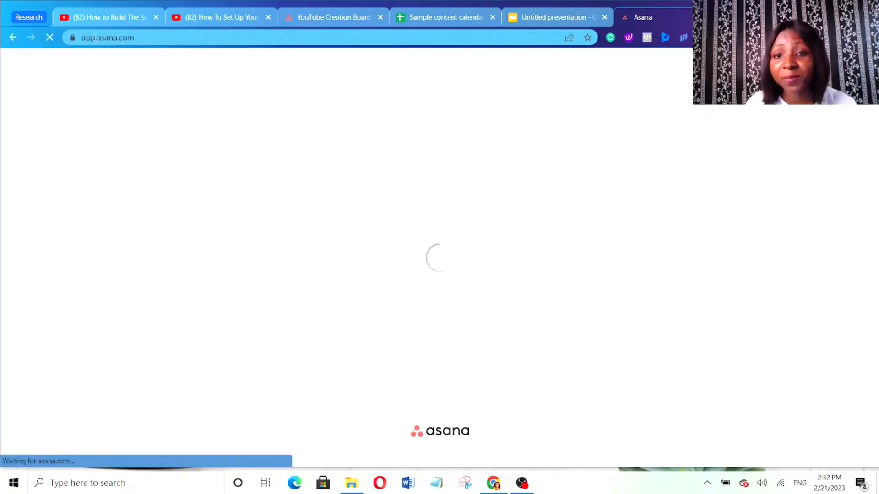
left_click(322, 23)
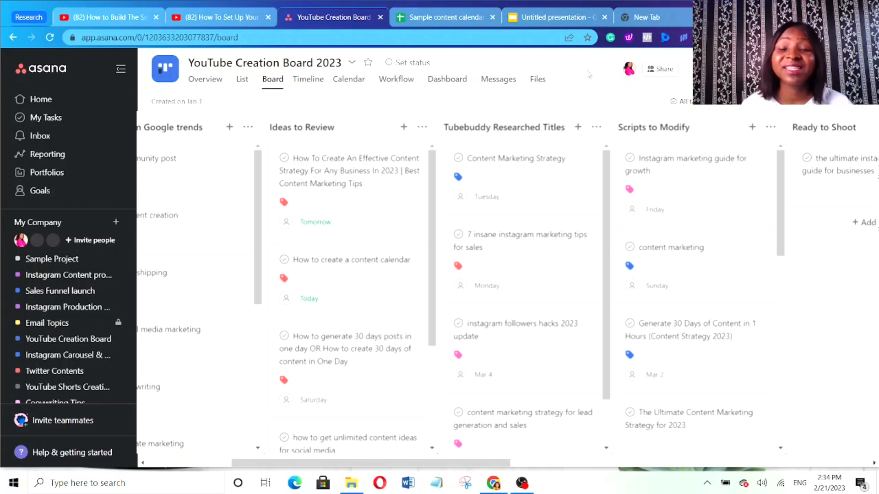
left_click(273, 81)
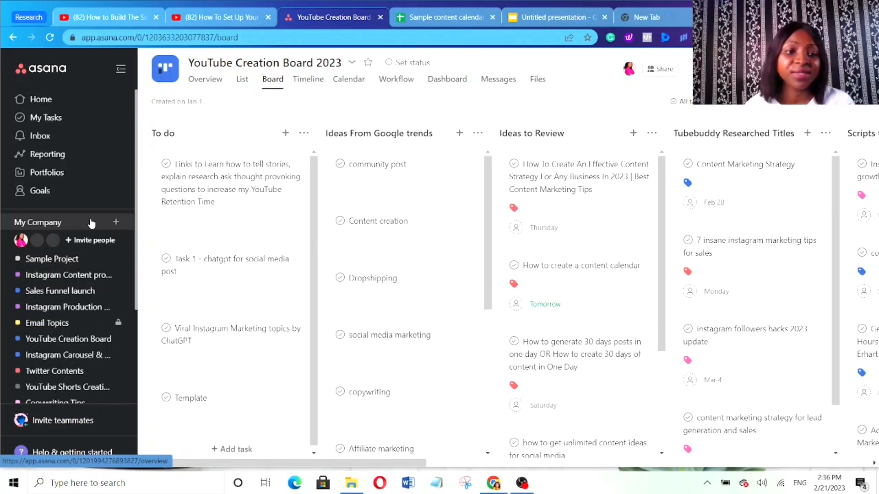
- Start a new blank project under My Company and name it "Sample Project For YouTube Video"
left_click(117, 222)
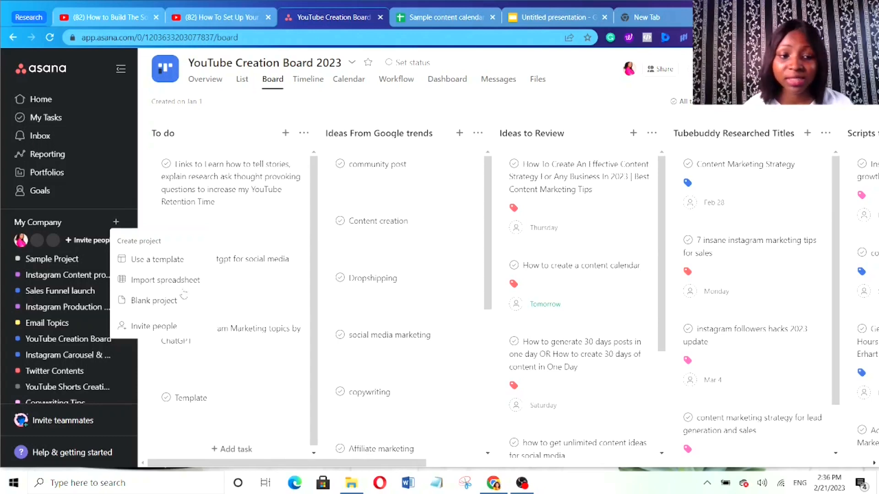
left_click(152, 302)
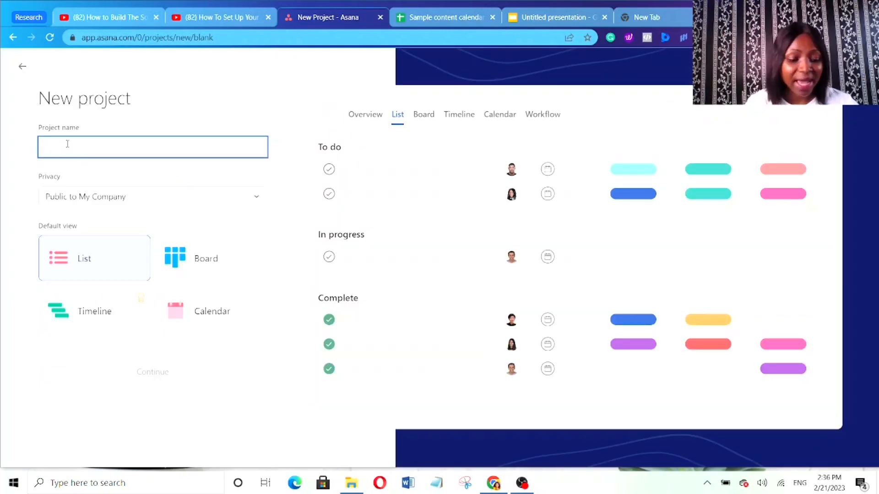
type("Sampl")
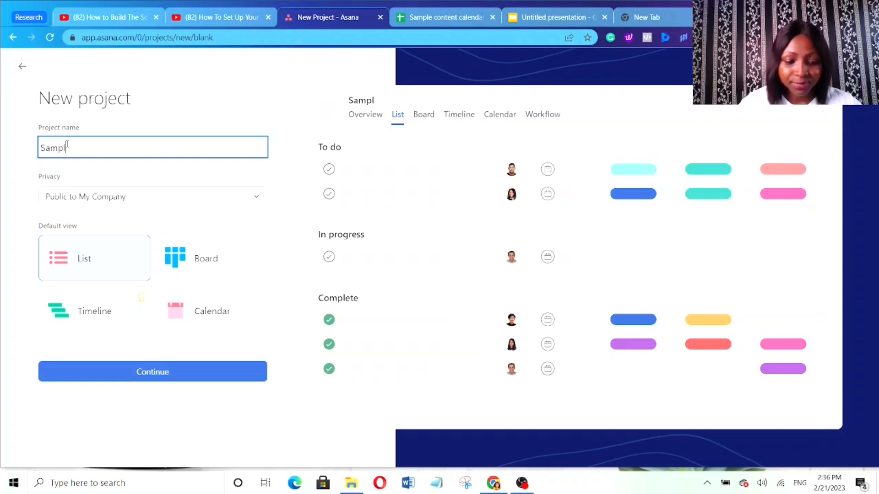
type("e Project")
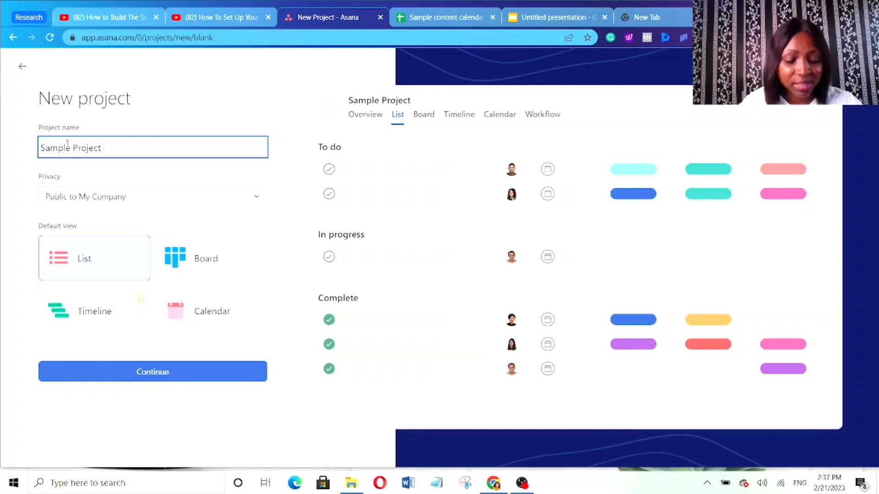
type(" For Vide")
key("BackSpace")
key("BackSpace")
key("BackSpace")
key("BackSpace")
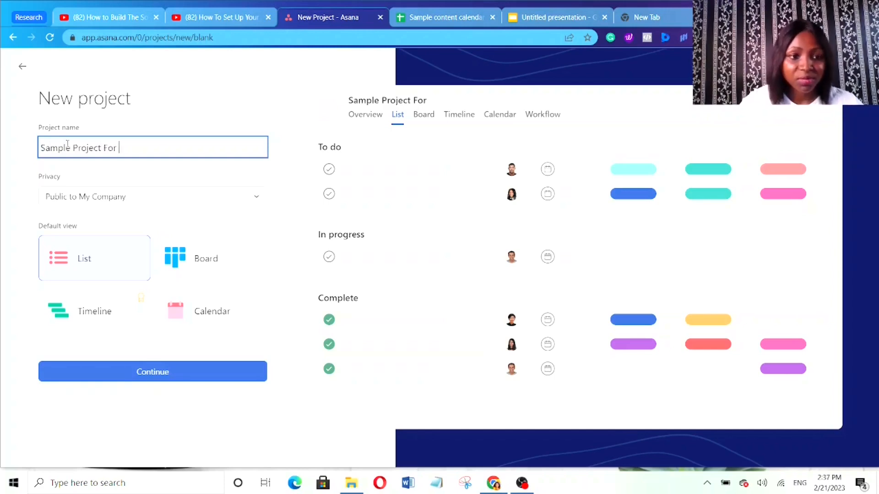
type("Yo")
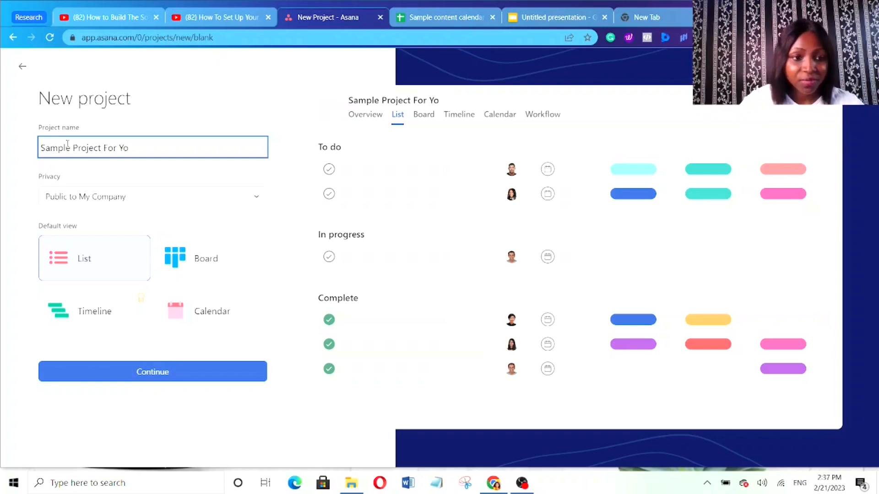
type("uTube Video")
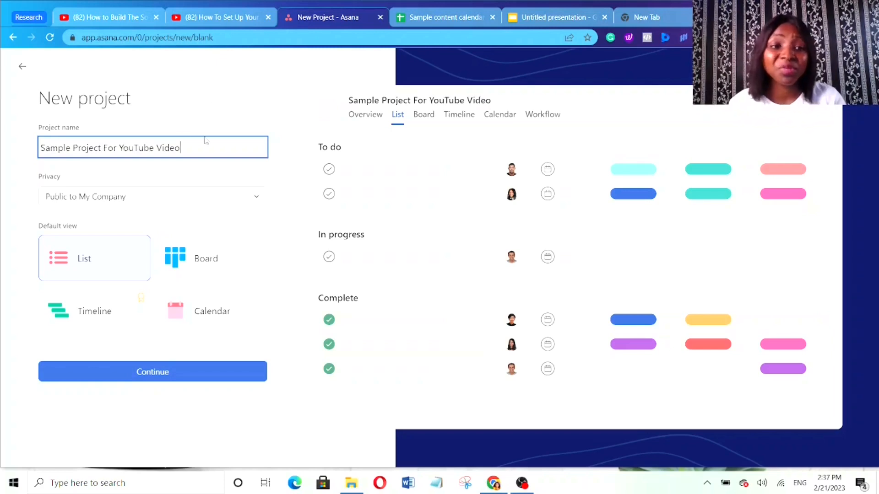
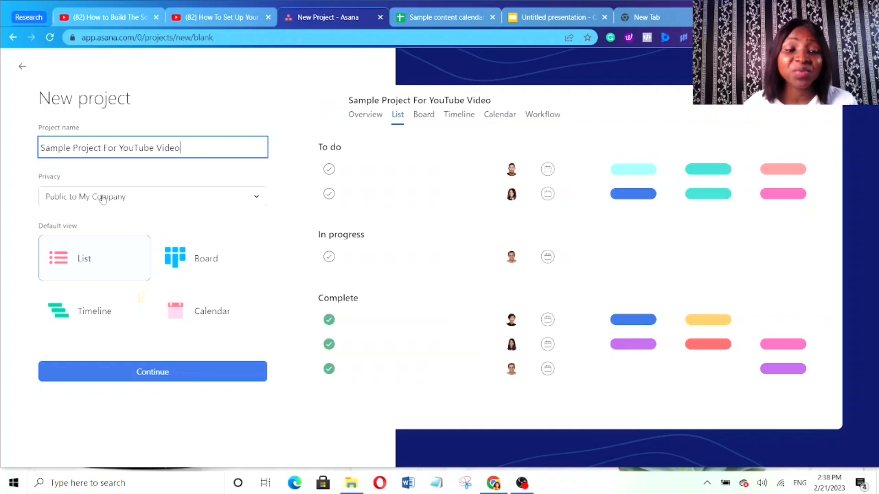
- Create the project as Public to My Company with Board as its default view, and go to the project
left_click(64, 197)
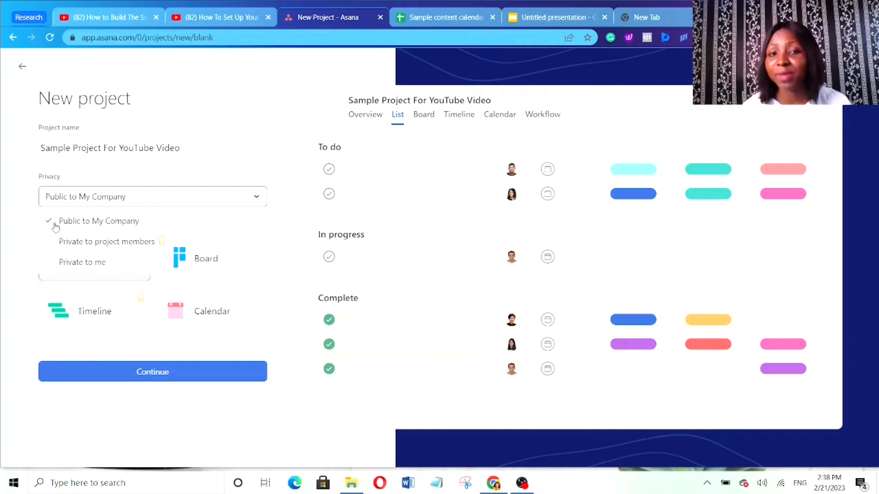
left_click(81, 224)
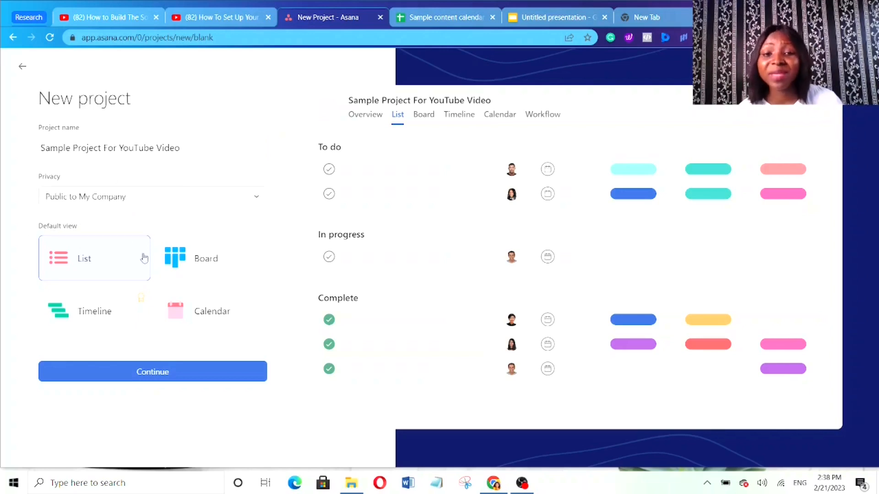
left_click(183, 261)
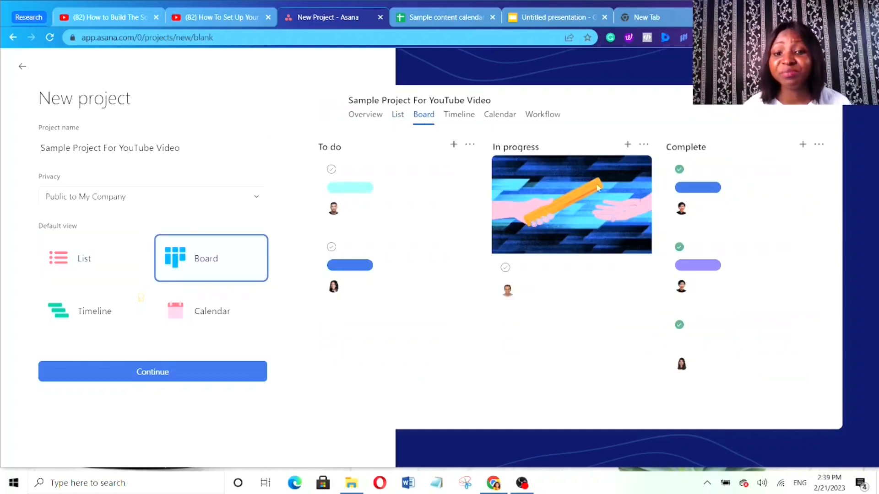
left_click(67, 255)
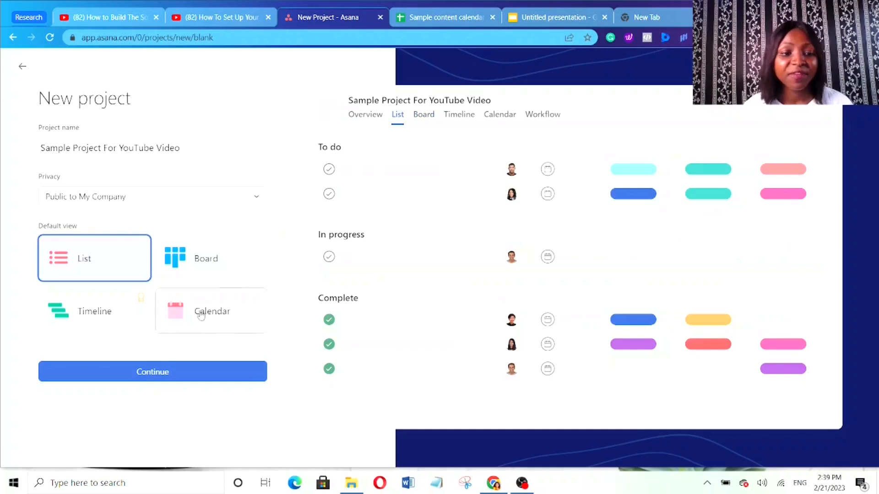
left_click(212, 324)
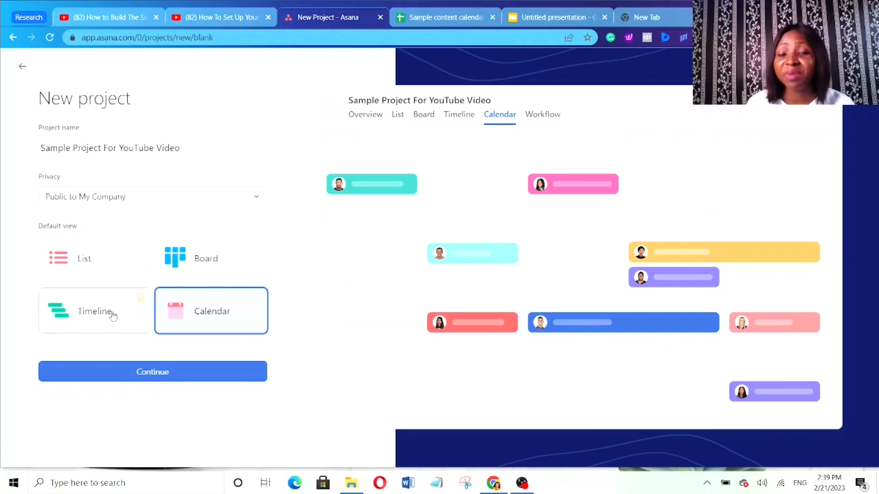
left_click(207, 261)
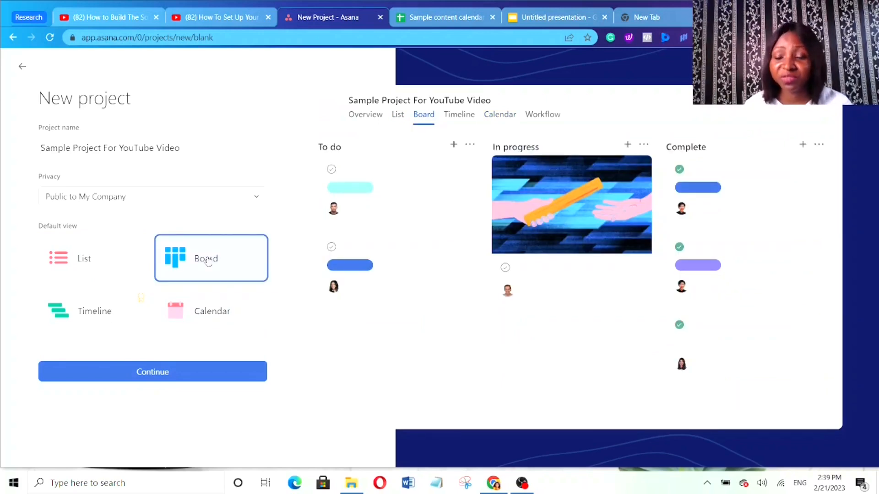
left_click(143, 369)
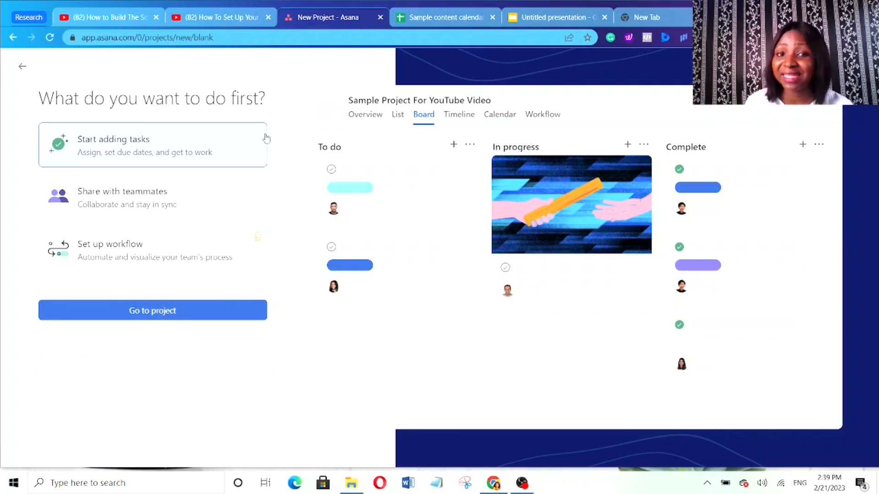
left_click(145, 311)
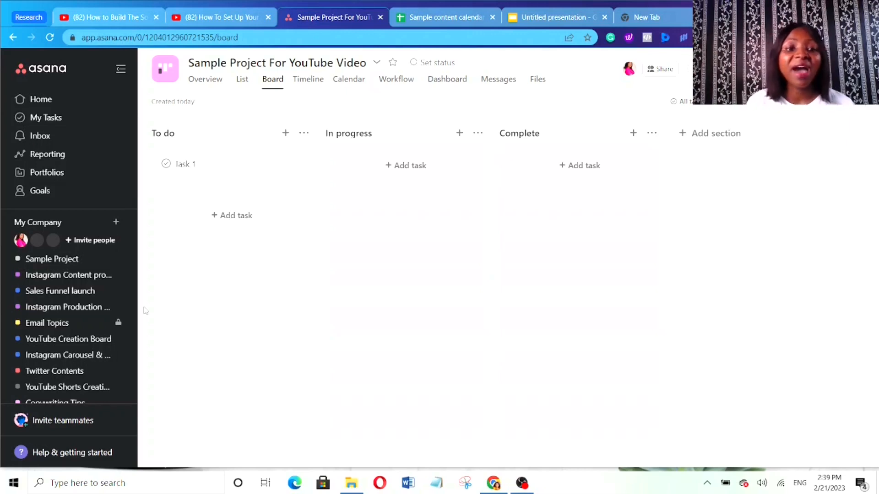
- Look through the project's Overview and List views, and return to its Board view
left_click(196, 87)
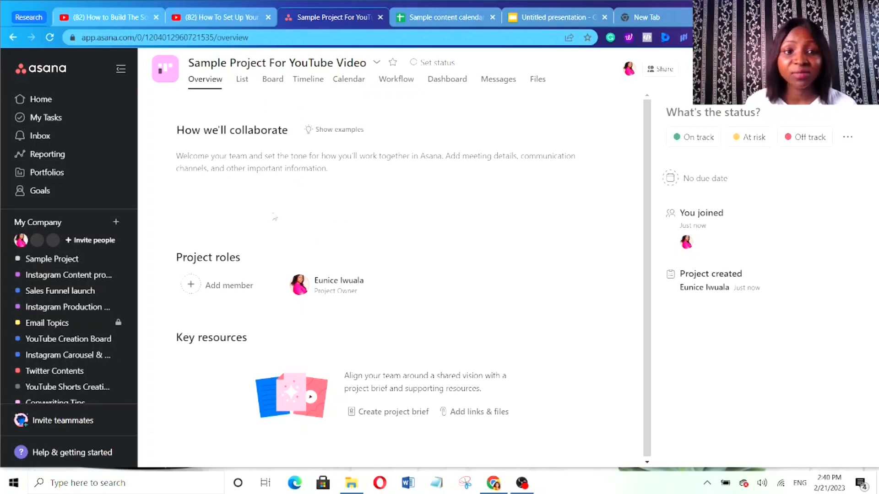
left_click(239, 88)
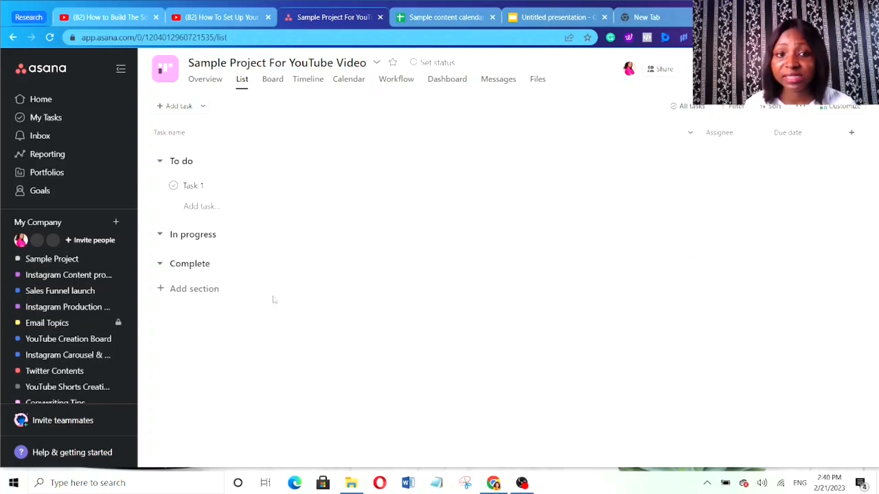
left_click(272, 84)
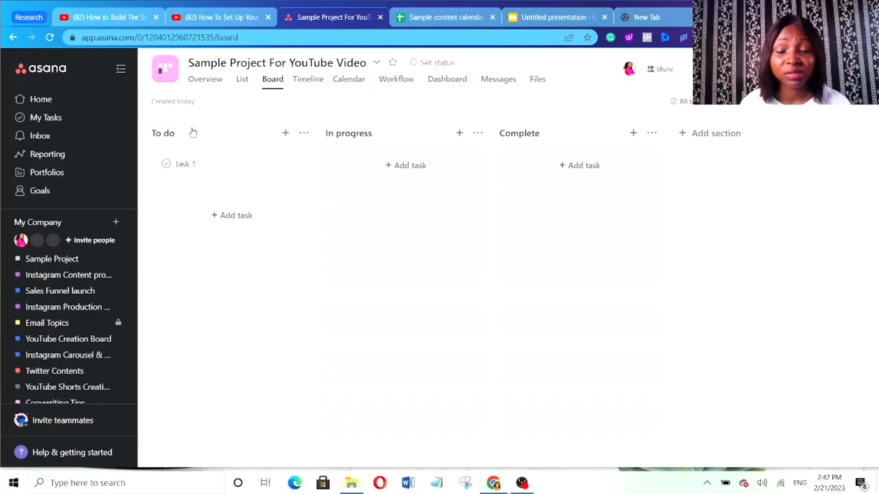
- Rename the "To do" section of the board to "Ideas to Review"
left_click(188, 132)
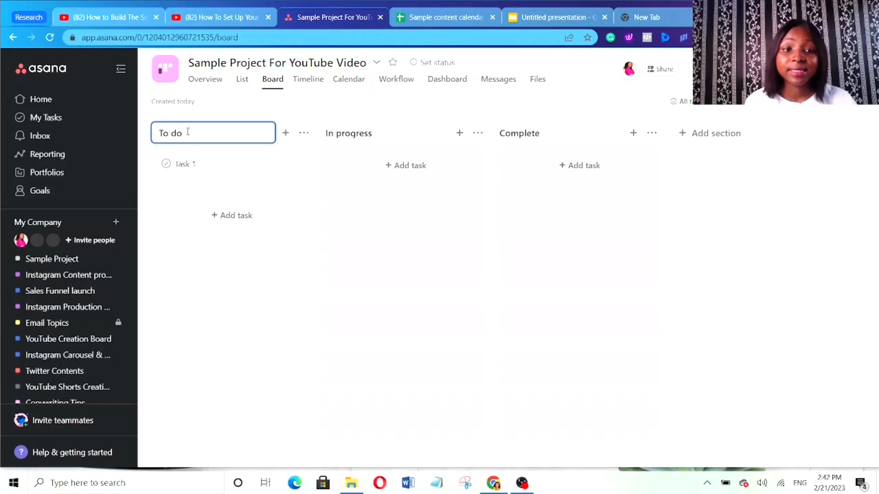
key("BackSpace")
key("BackSpace")
key("BackSpace")
key("BackSpace")
key("BackSpace")
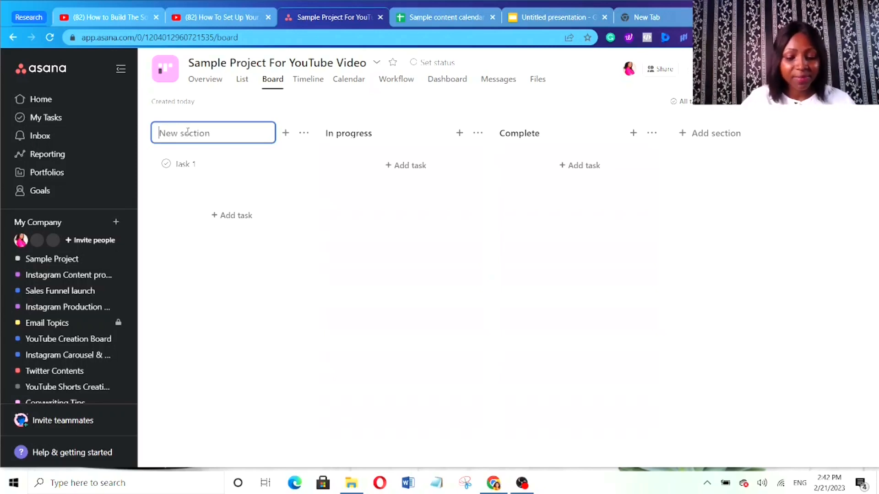
type("Ide")
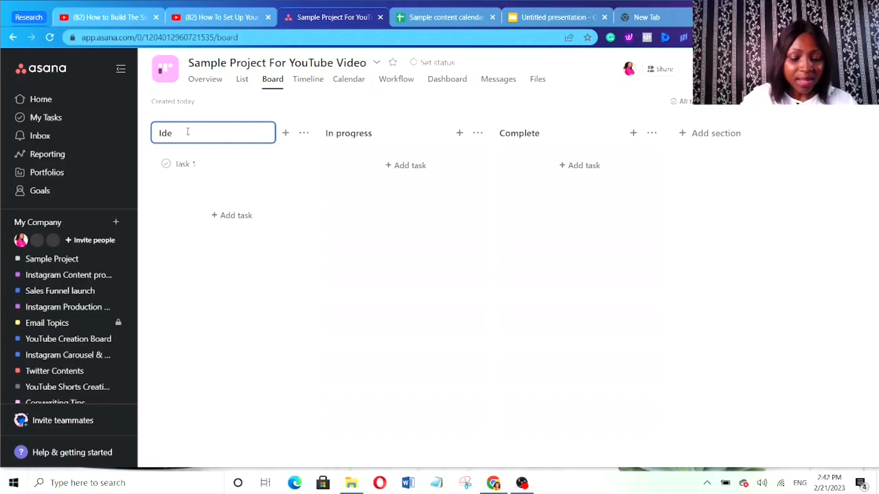
type("as to")
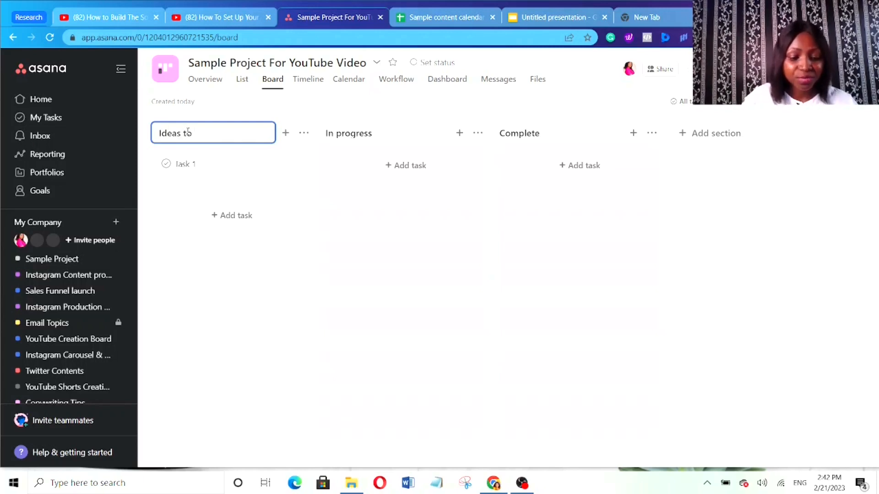
type(" Reviiew")
key("BackSpace")
key("BackSpace")
key("BackSpace")
type("ew")
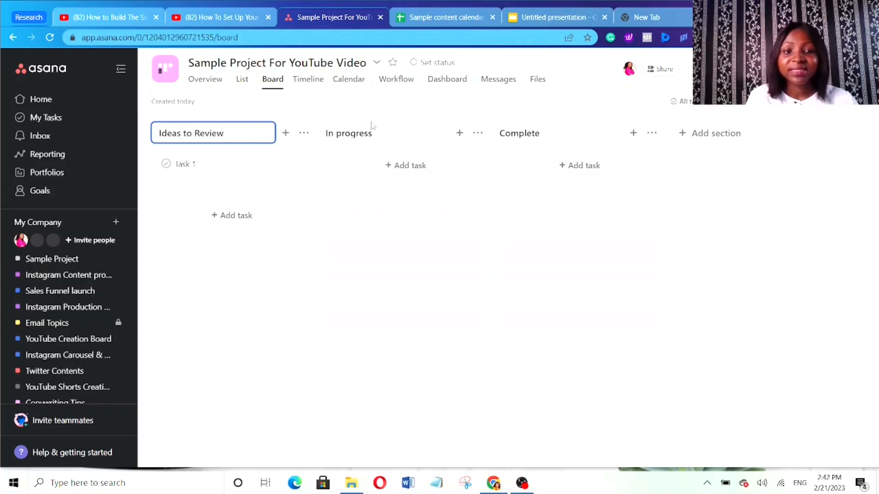
- Rename the "In progress" section to "Ideas to Create" and the "Complete" section to "To Edit"
left_click(369, 133)
key("BackSpace")
key("BackSpace")
key("BackSpace")
key("BackSpace")
key("BackSpace")
key("BackSpace")
key("BackSpace")
key("BackSpace")
key("BackSpace")
key("BackSpace")
key("BackSpace")
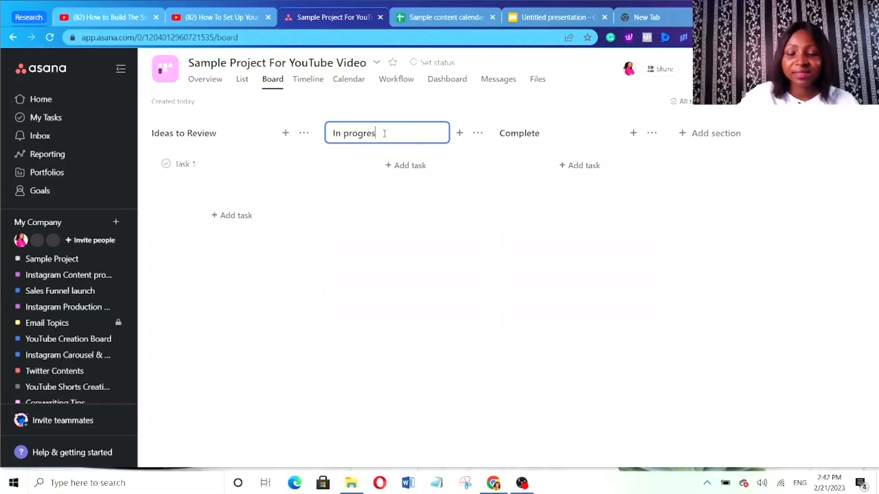
type("Ideas to")
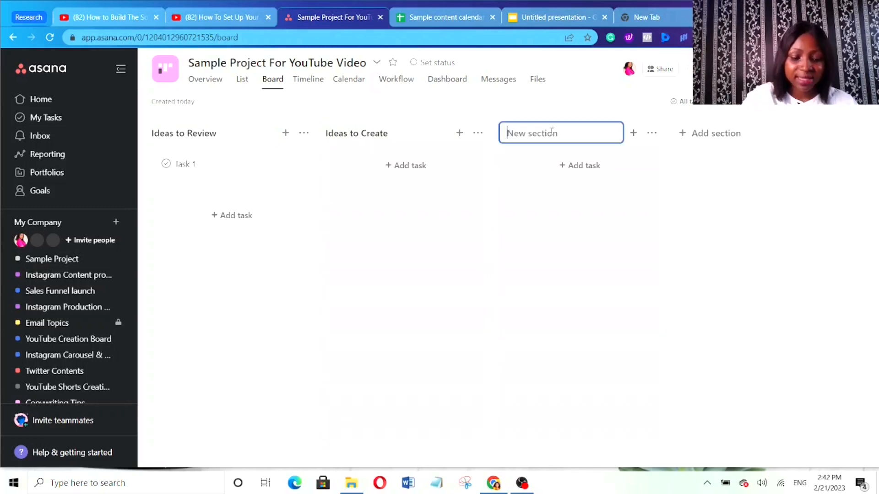
type("To Edit")
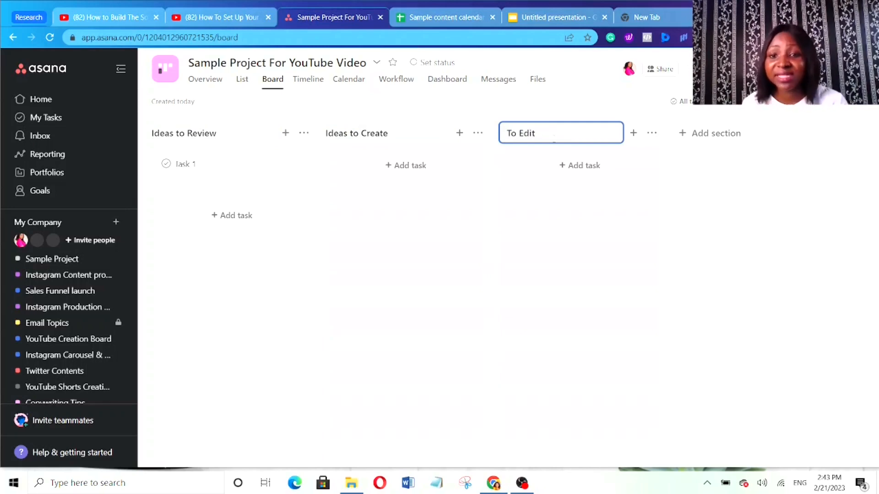
- Add two new sections named "Scheduled" and "Published" after the "To Edit" section
left_click(691, 133)
type("Scheduled")
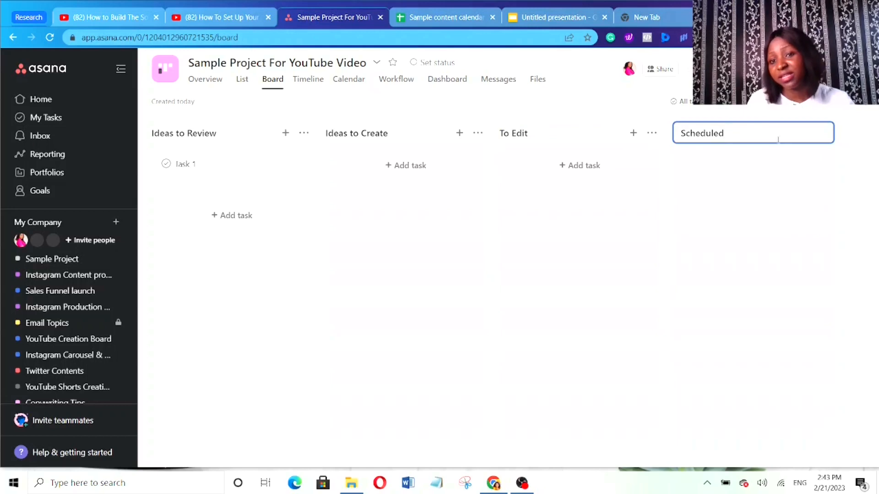
key("Return")
left_click(747, 136)
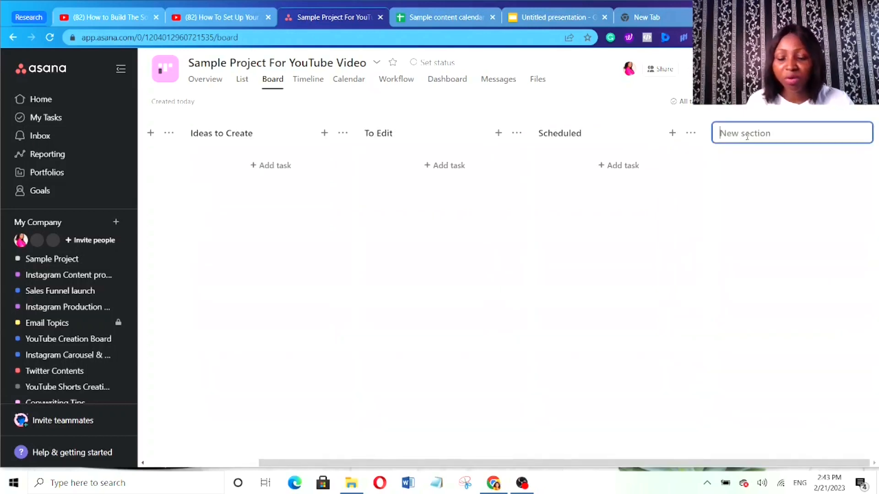
type("Publis")
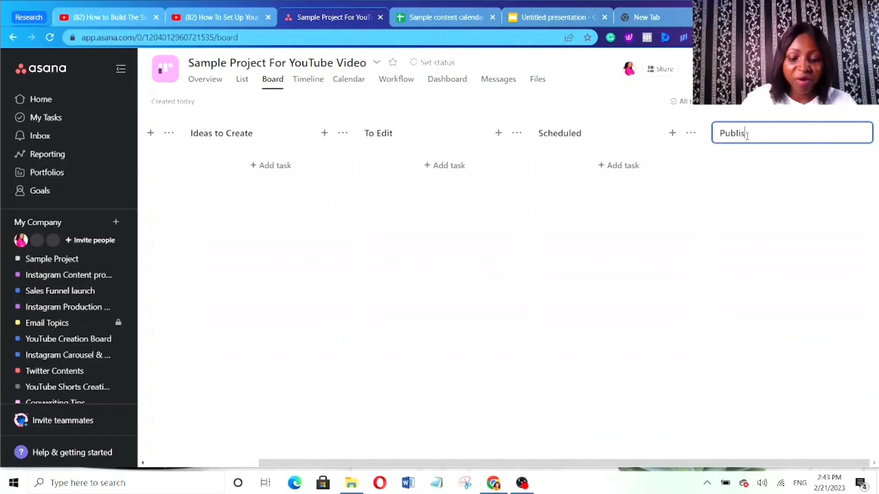
type("hed")
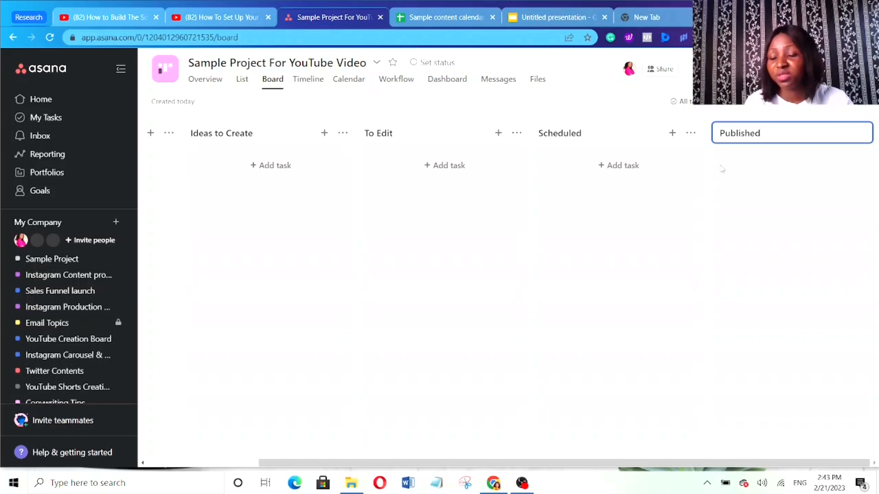
key("Return")
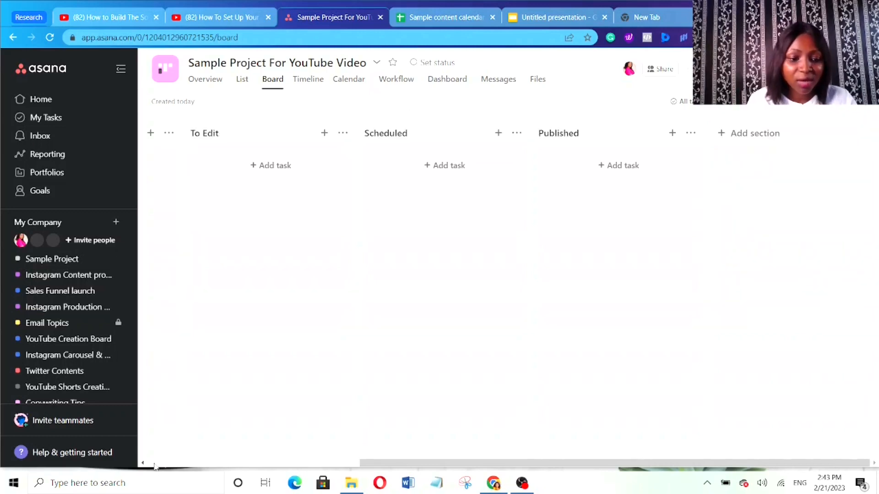
- Open Task 1 in the "Ideas to Review" section and rename it "Top 5 Corporate gowns ideas"
left_click(154, 464)
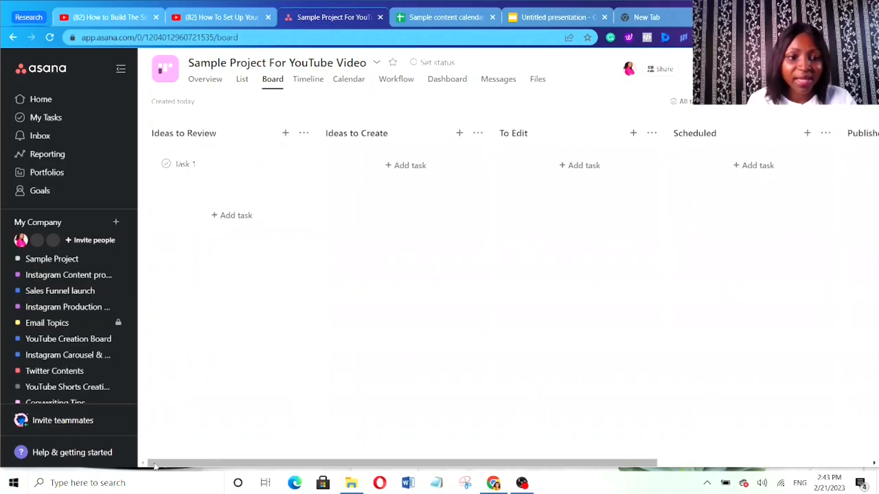
left_click(211, 165)
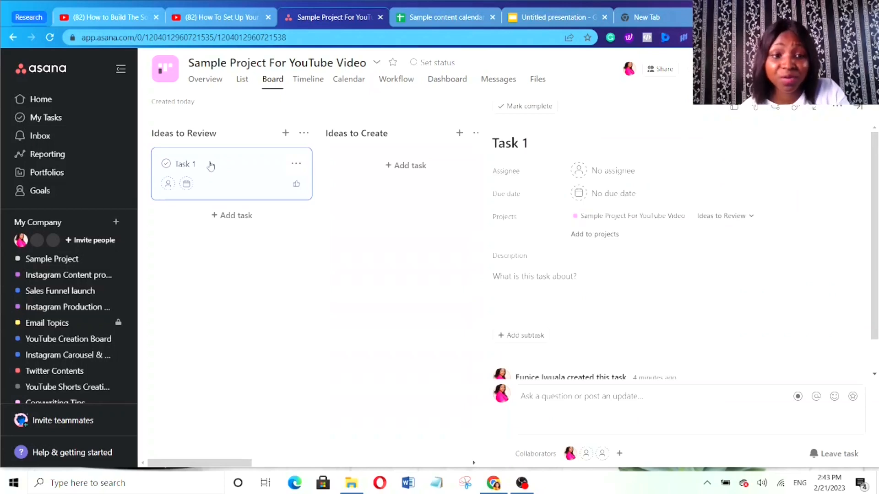
left_click(533, 141)
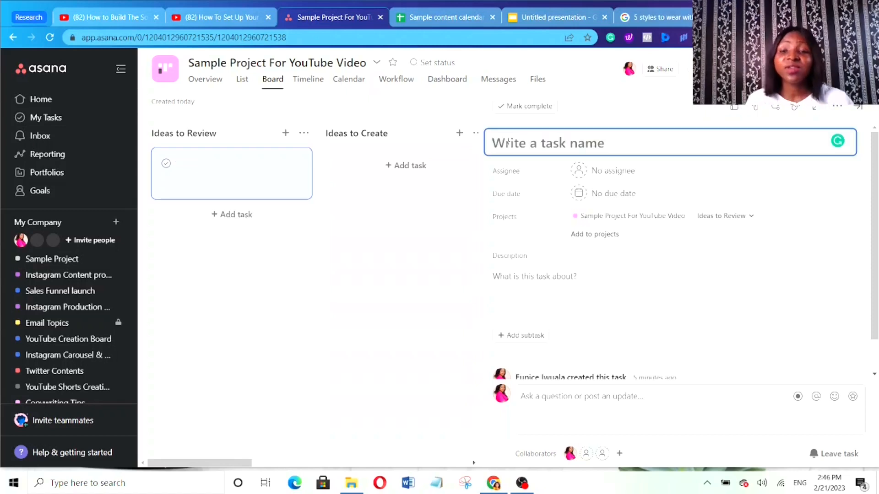
type("To")
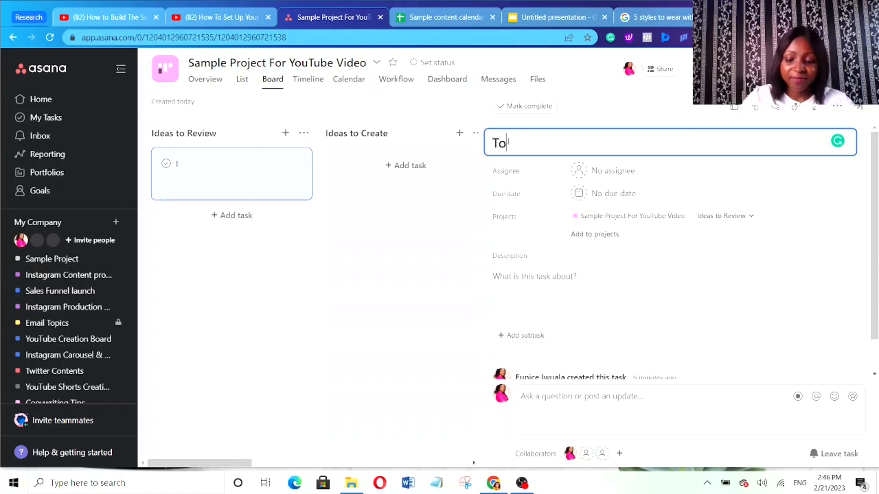
type("p 5 C")
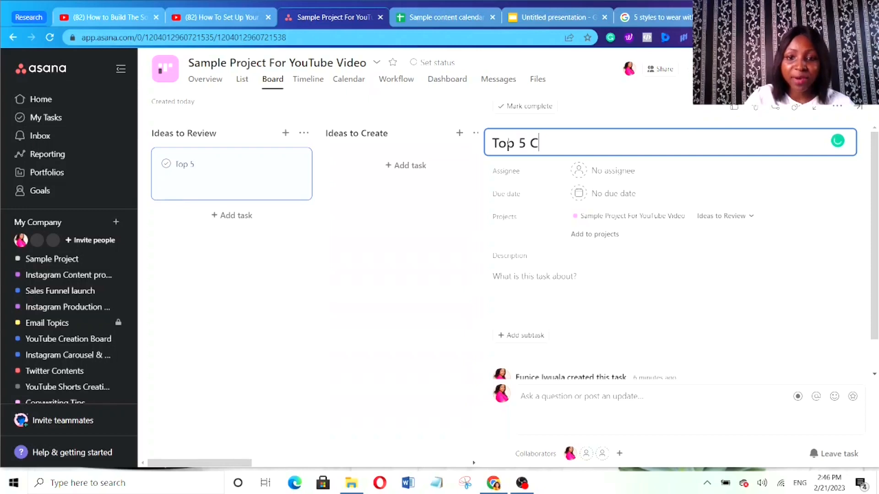
type("orporate go")
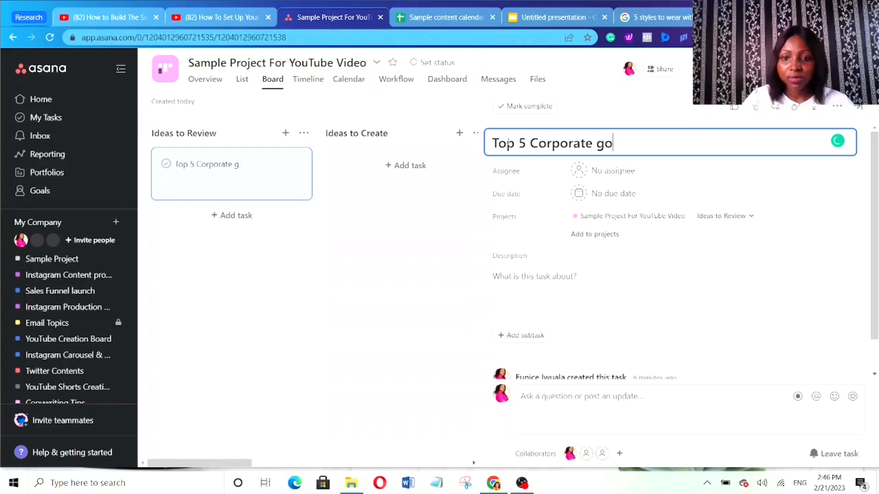
type("wns ideas")
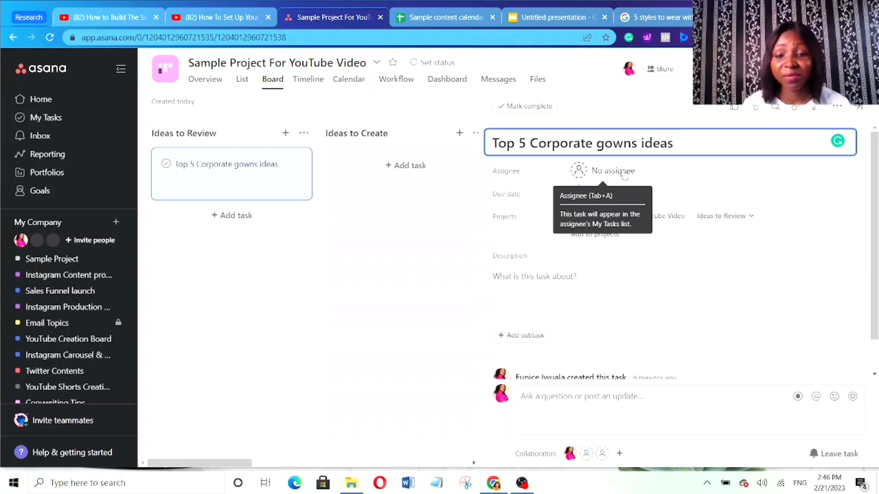
- Set the due date of the corporate gowns task to Friday, February 24, 2023
left_click(579, 194)
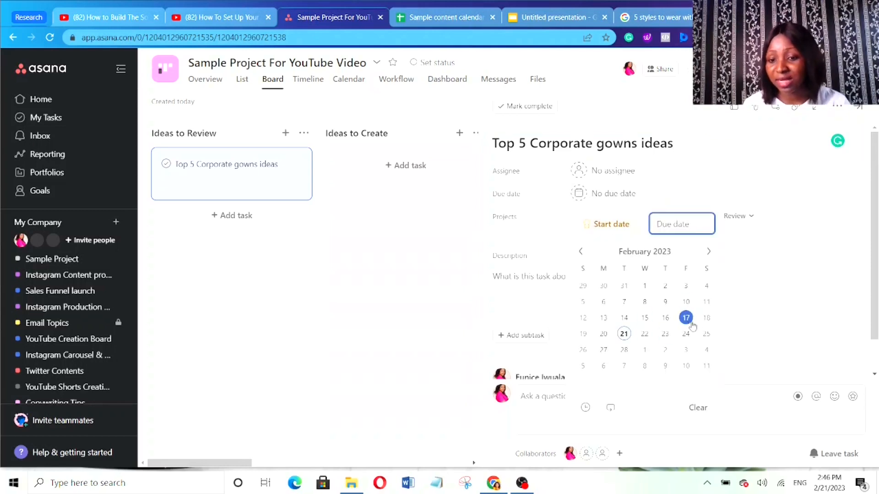
left_click(686, 334)
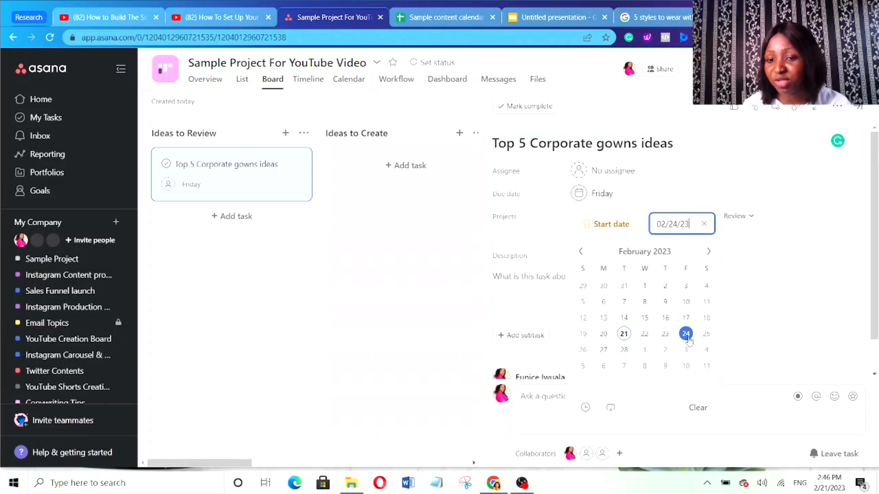
left_click(765, 249)
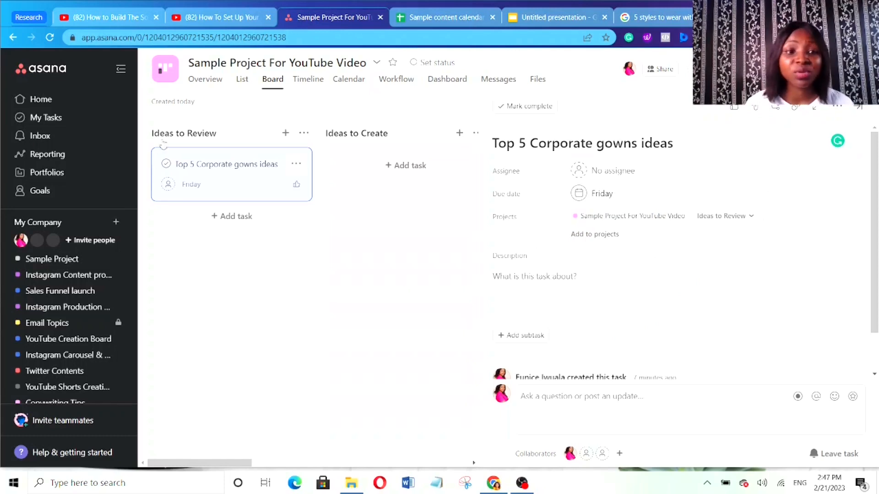
left_click(169, 70)
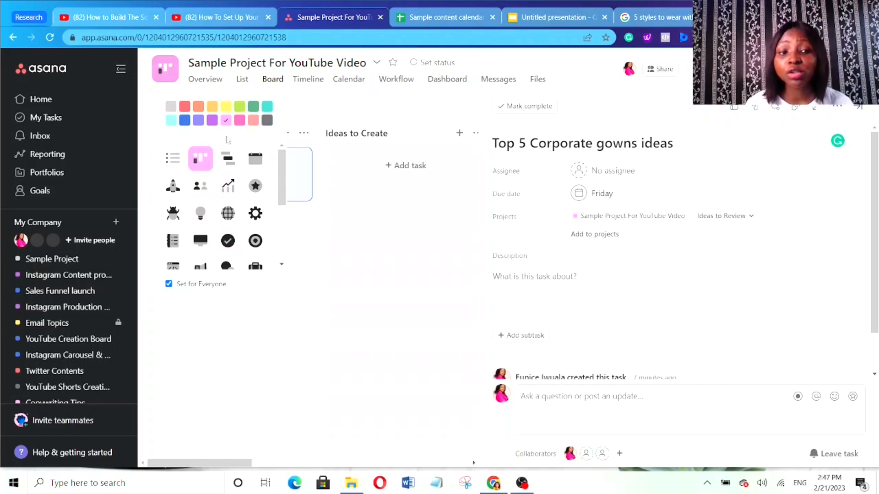
left_click(350, 256)
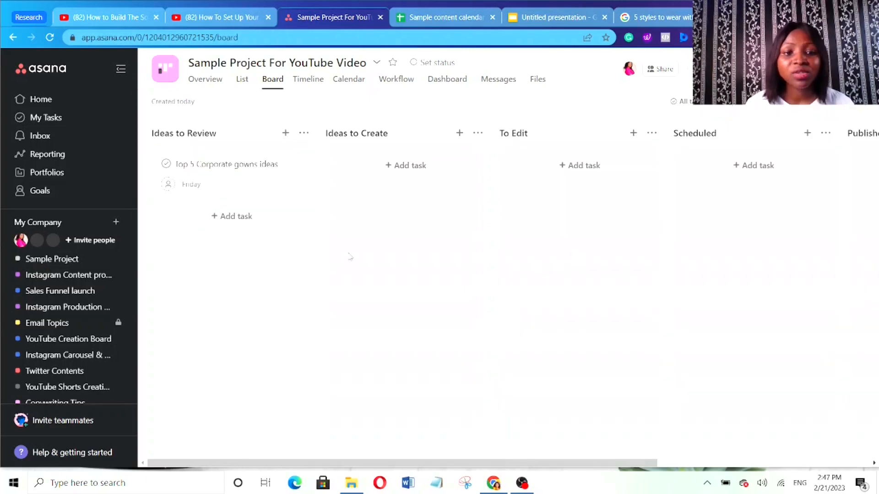
- Create an "Instagram Reels" tag on the "Top 5 Corporate gowns ideas" task and color it lime green
left_click(250, 189)
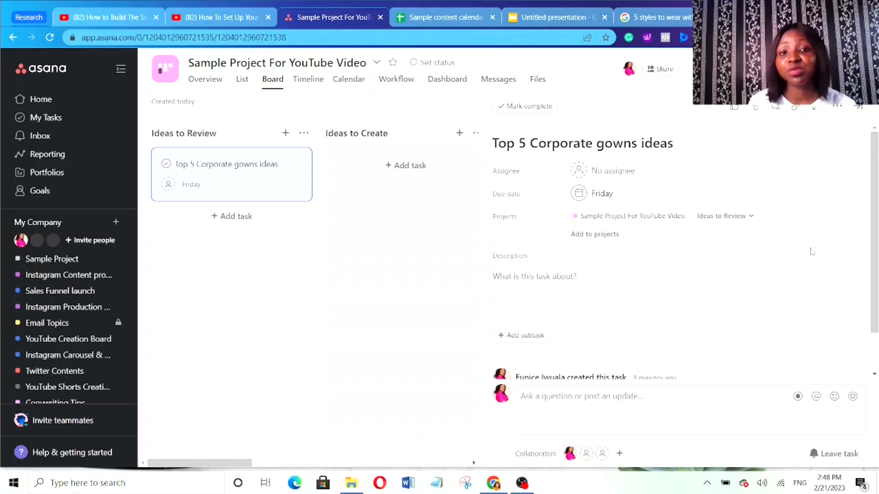
left_click(837, 108)
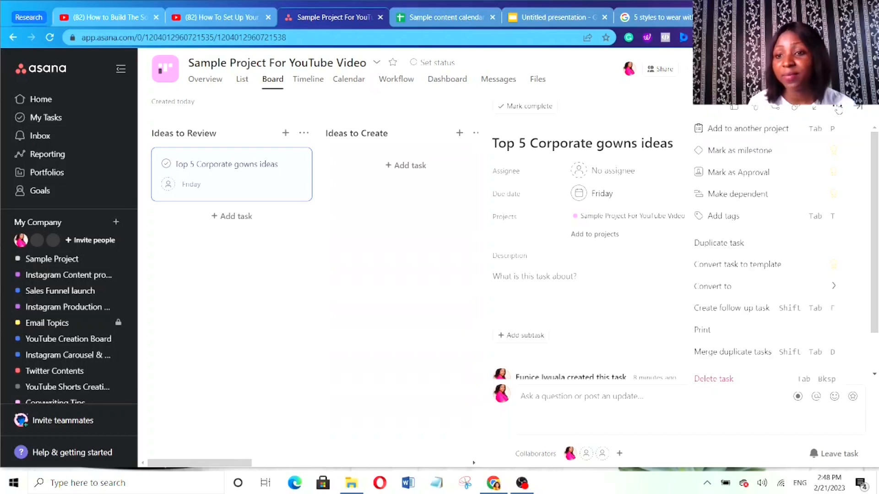
left_click(733, 216)
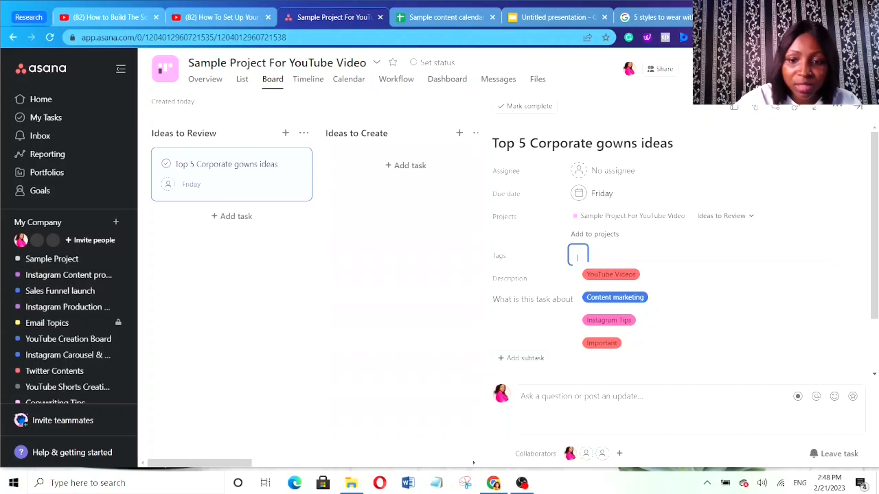
type("I")
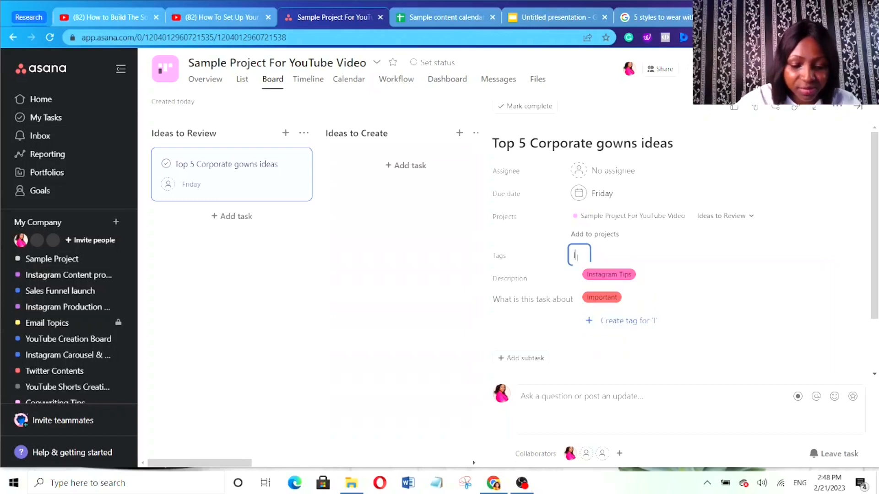
type("nstagram ")
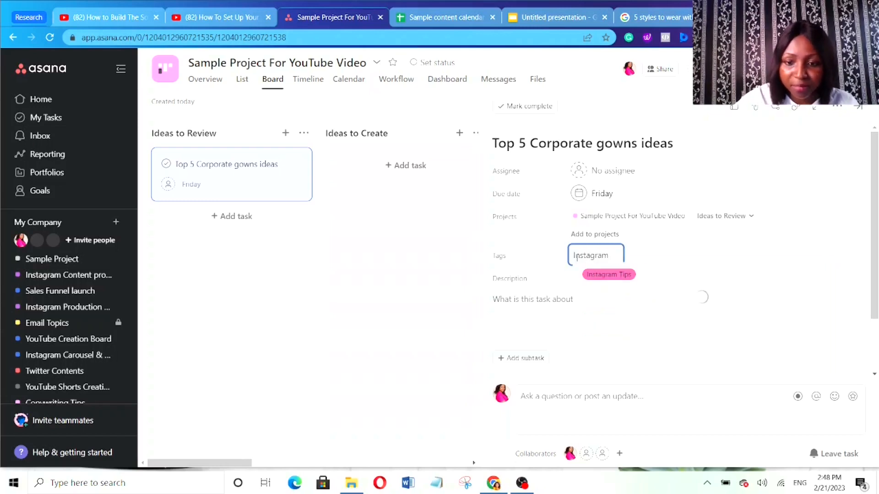
type("Reels")
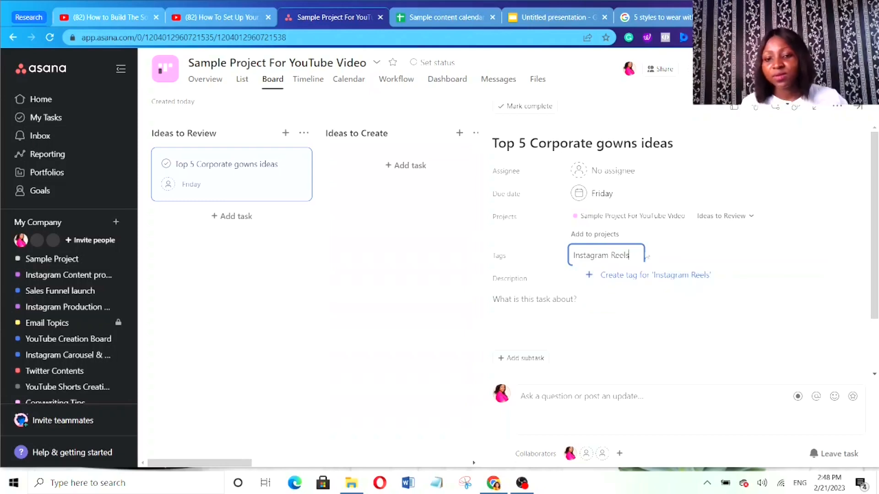
left_click(608, 276)
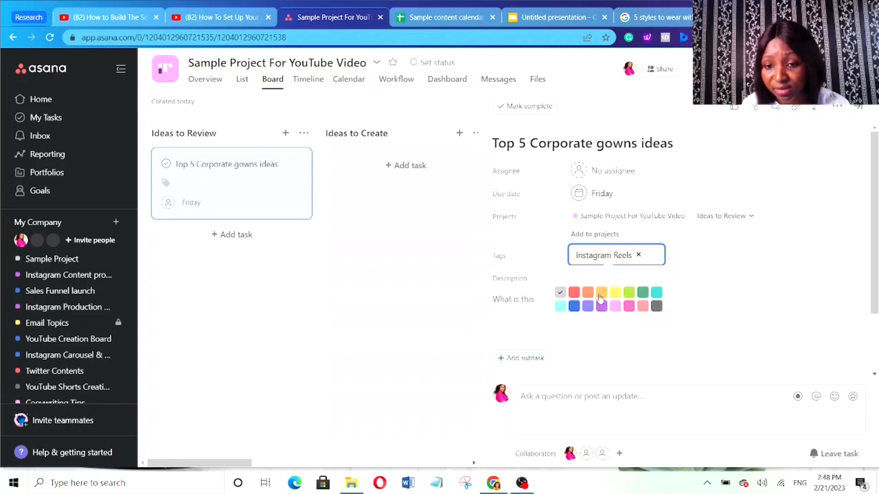
left_click(629, 293)
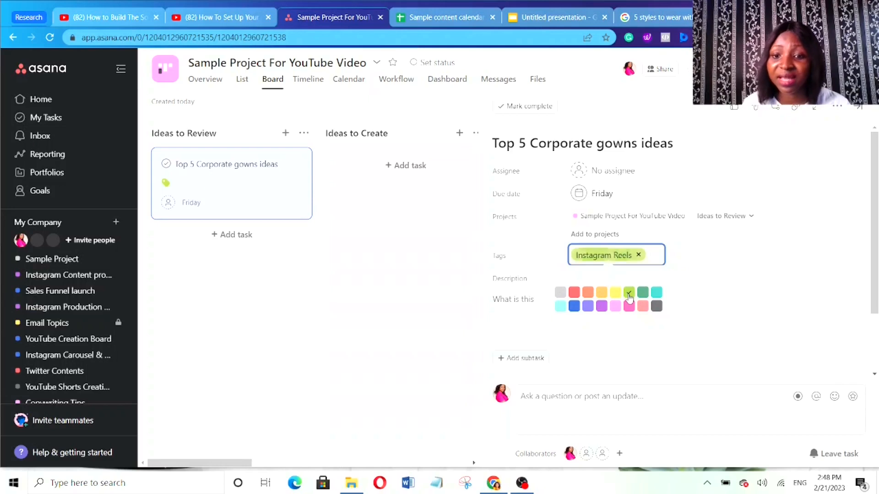
left_click(704, 247)
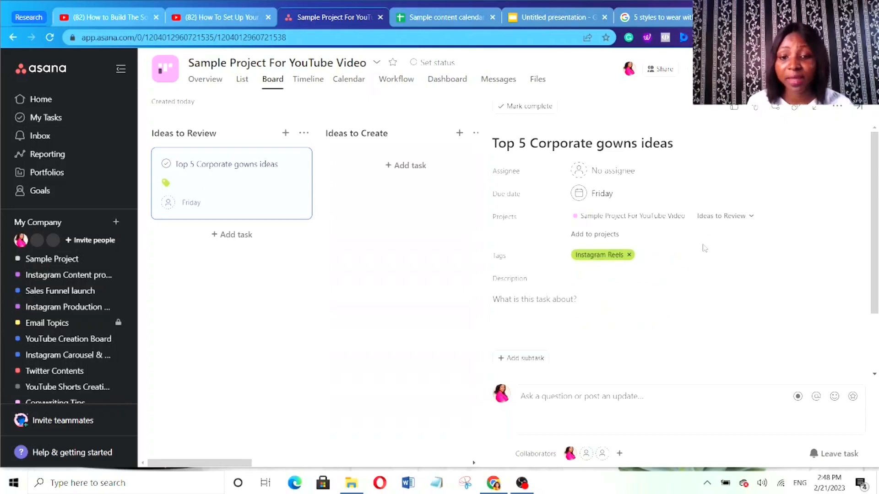
- Insert blank lines in the description of the "Top 5 Corporate gowns ideas" task and write the heading "Instagram Caption:" on its first line
left_click(498, 305)
type("\\")
key("Return")
key("Return")
key("Return")
key("Return")
key("Return")
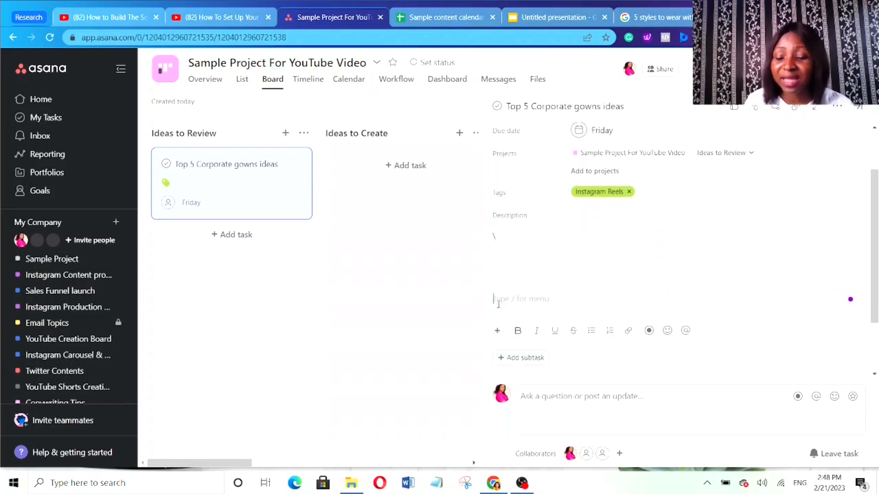
key("BackSpace")
key("BackSpace")
key("BackSpace")
key("BackSpace")
key("BackSpace")
key("BackSpace")
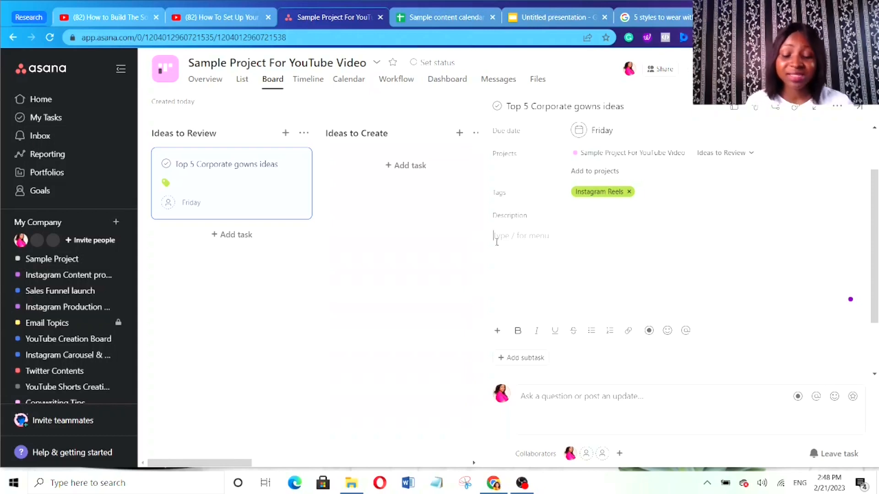
type("I")
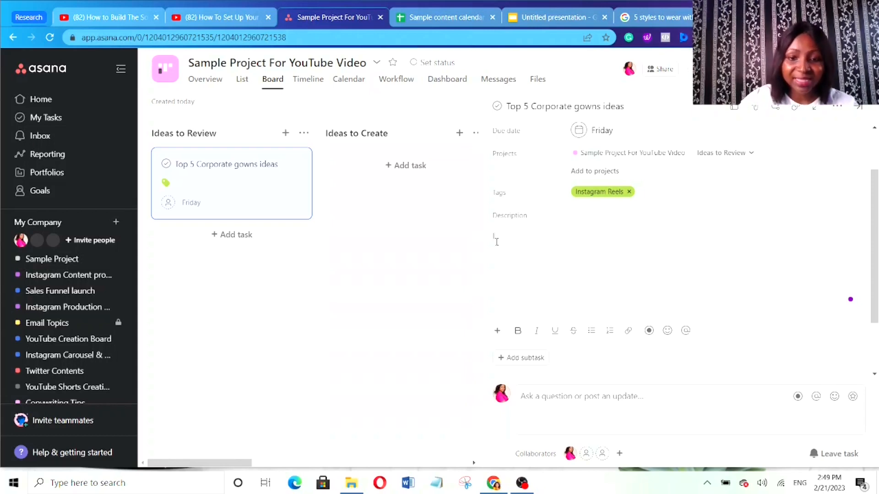
type("nstagram")
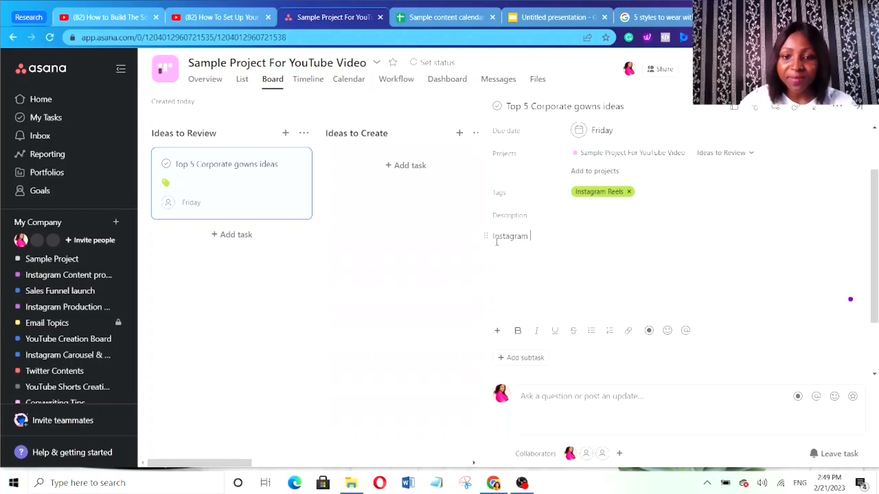
type(" Captio")
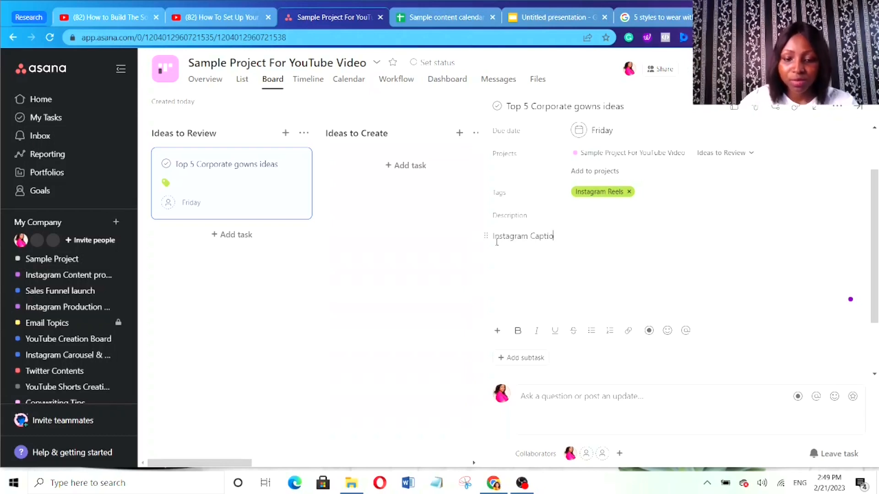
type("n:")
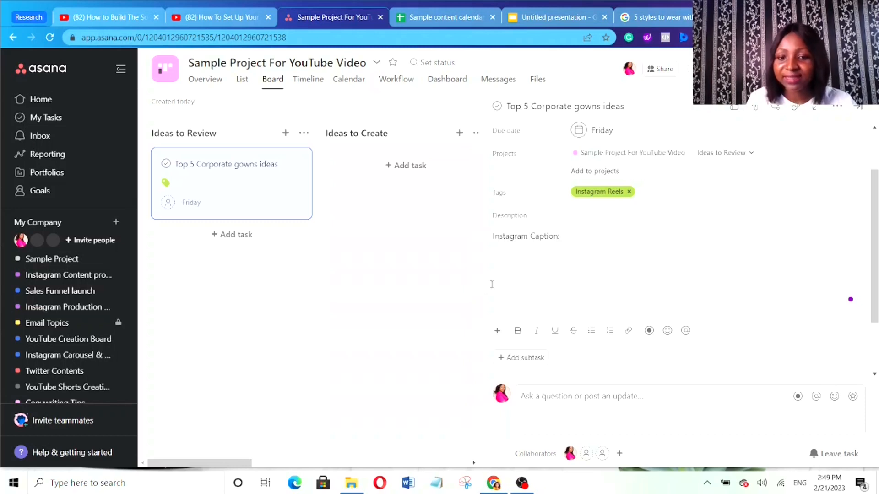
- Add the headings "Hashtags" and "Links:" to the description below the Instagram caption heading, separated by blank lines
left_click(492, 284)
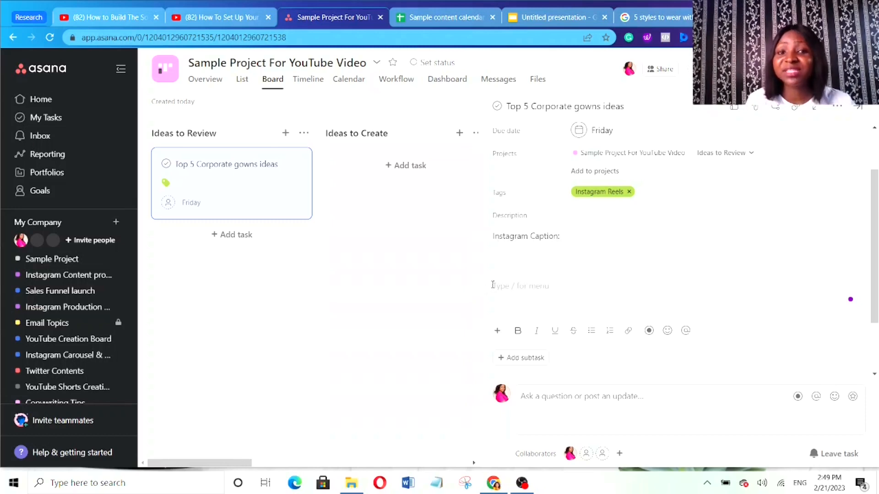
type("Ia")
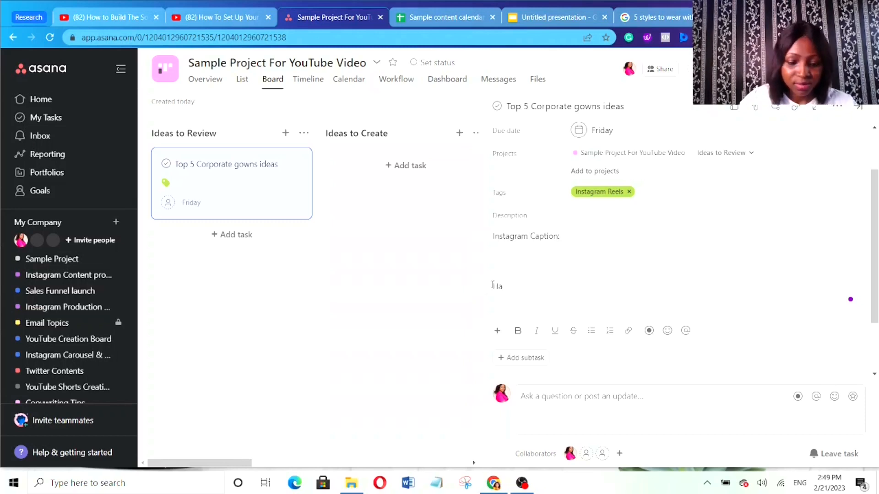
type("shtags")
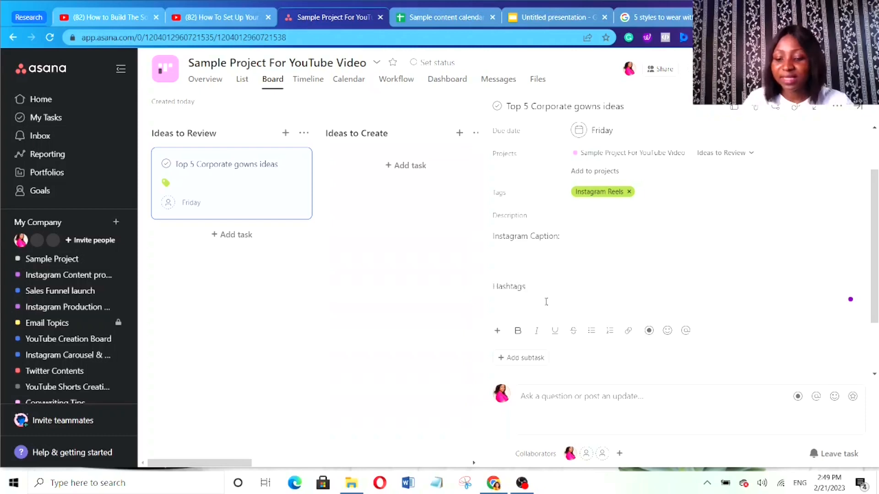
key("Return")
key("Return")
key("Return")
key("Return")
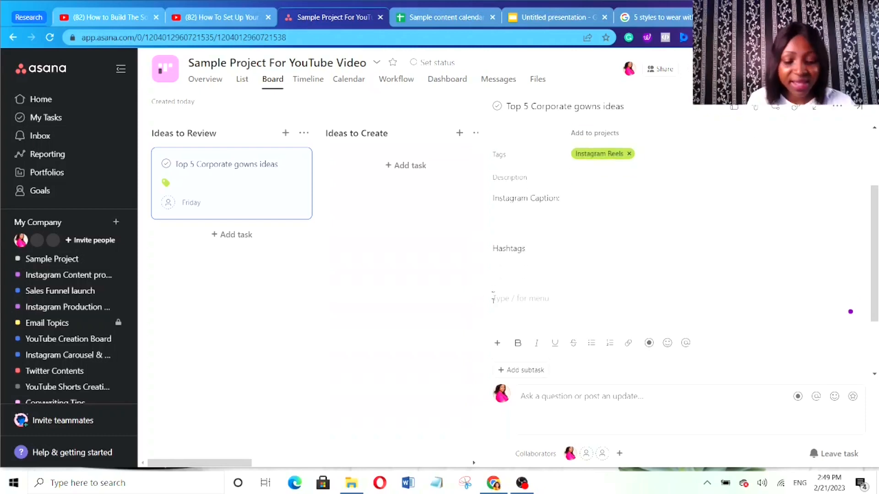
type("Links")
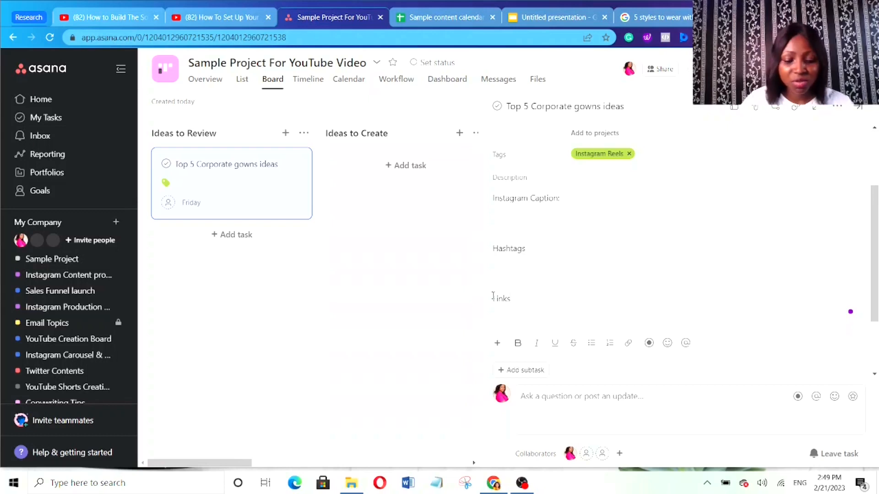
type(":")
key("Return")
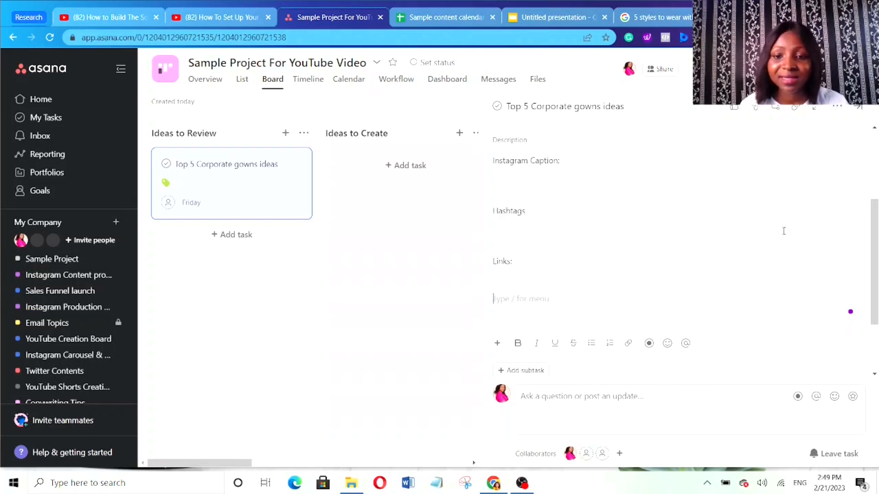
scroll(571, 314, "up", 2)
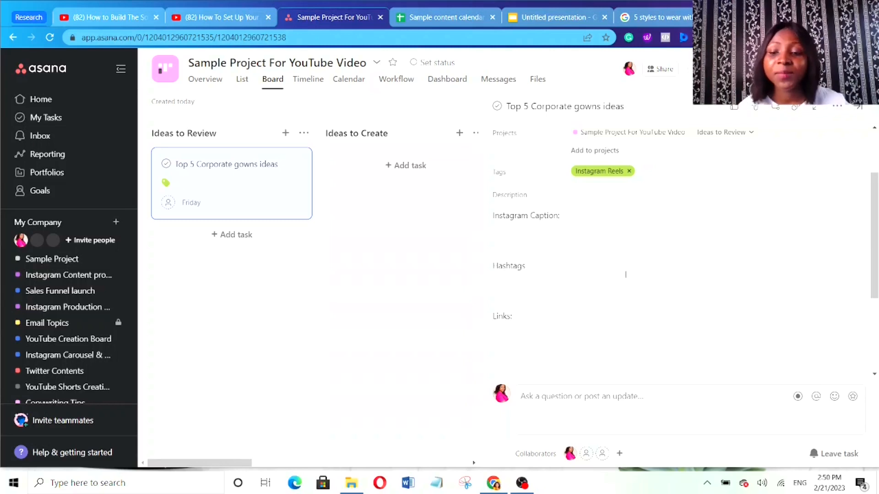
- Add a subtask named "Shoot the video for the Reels" to the corporate gowns task
left_click_drag(875, 285, 875, 356)
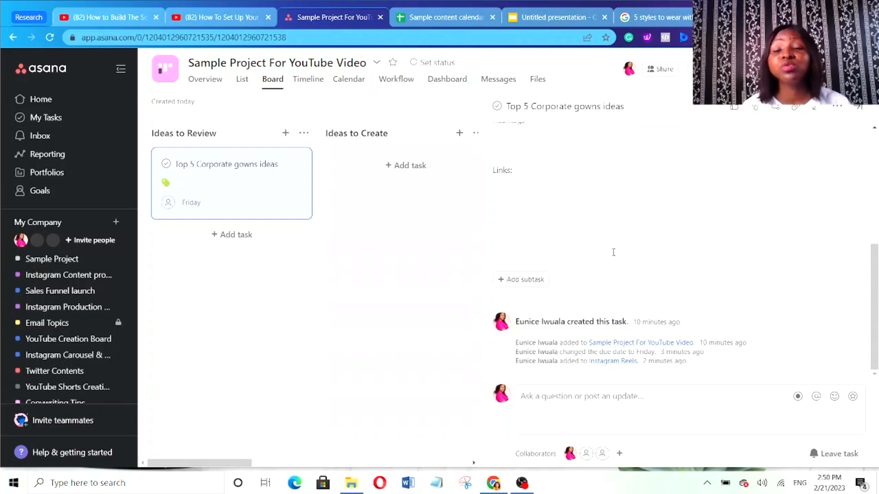
left_click(527, 280)
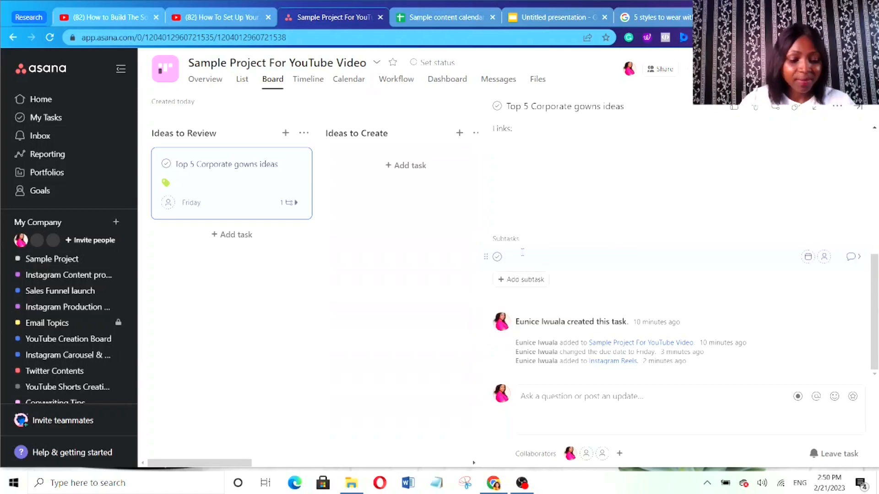
type("Sh")
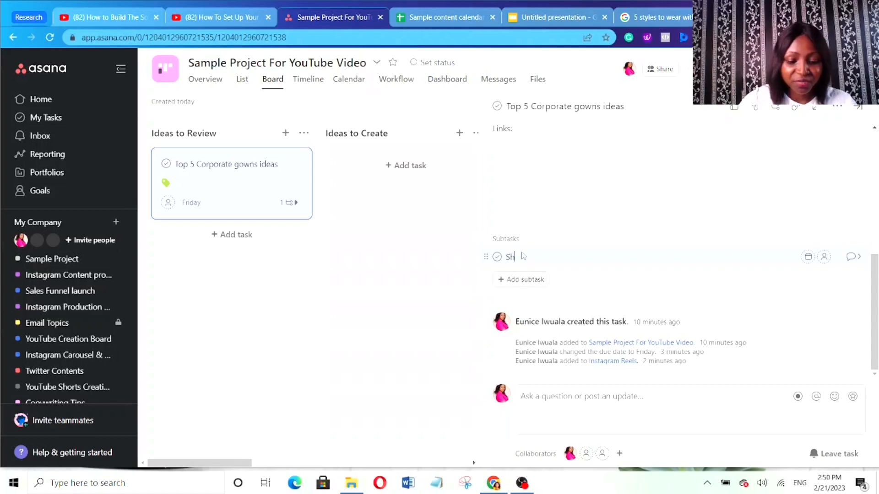
type("oot the")
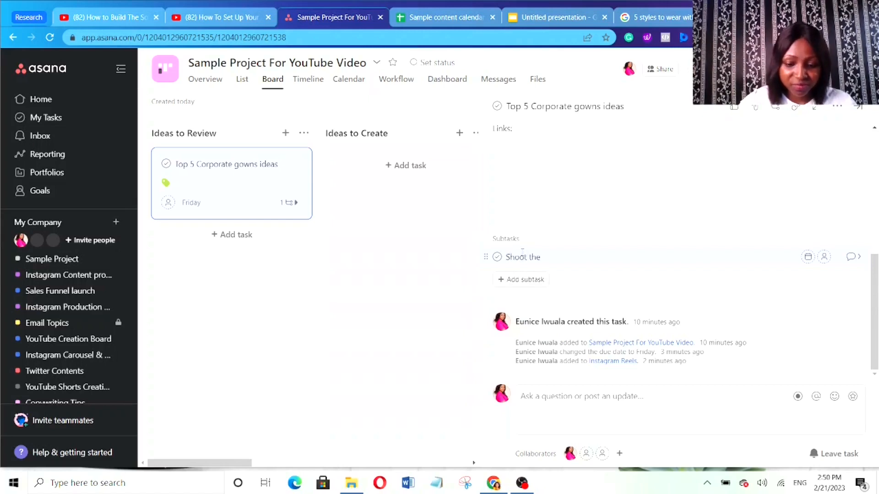
type(" video for thr")
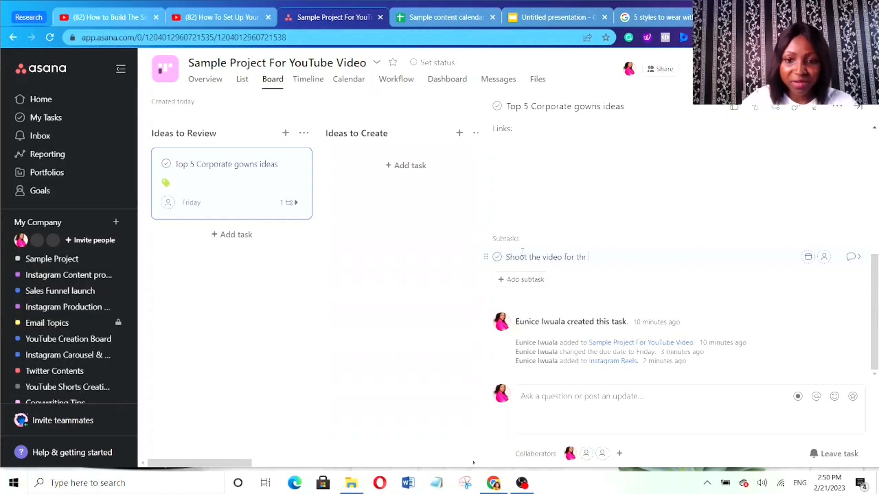
key("BackSpace")
type("e Reels")
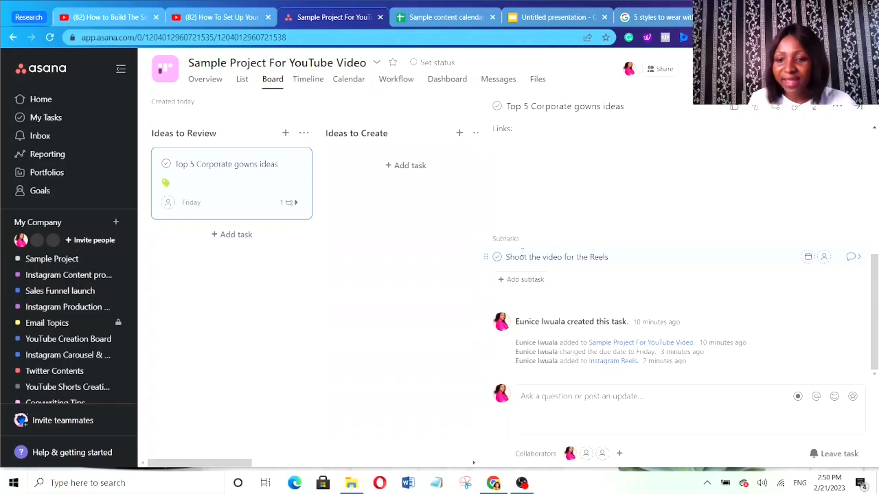
- Add a second subtask named "Write your caption" below the video-shooting subtask
left_click(508, 275)
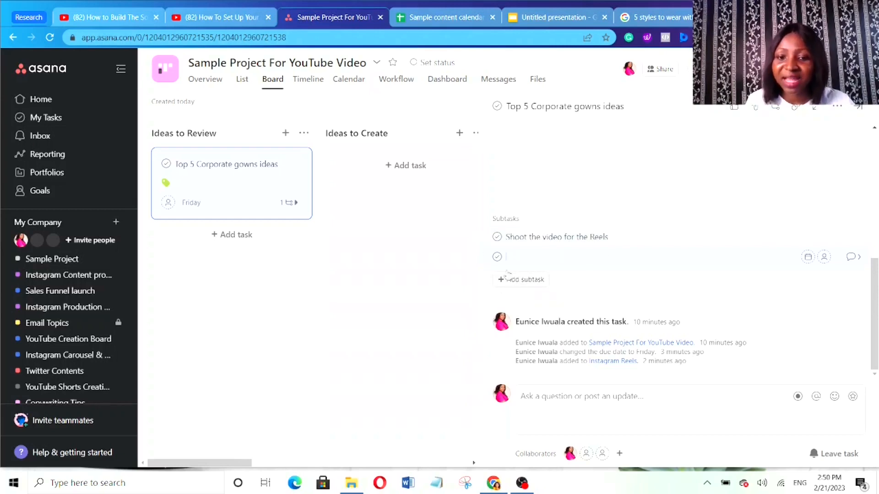
type("Writ")
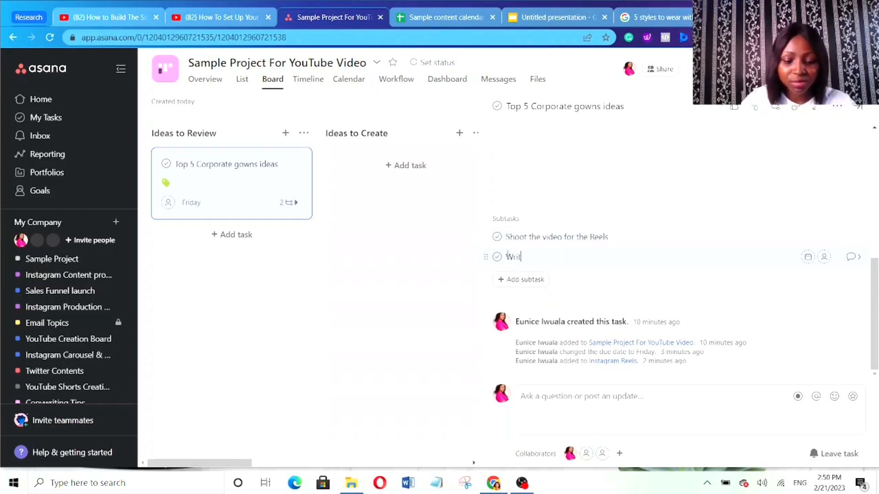
type("e your ")
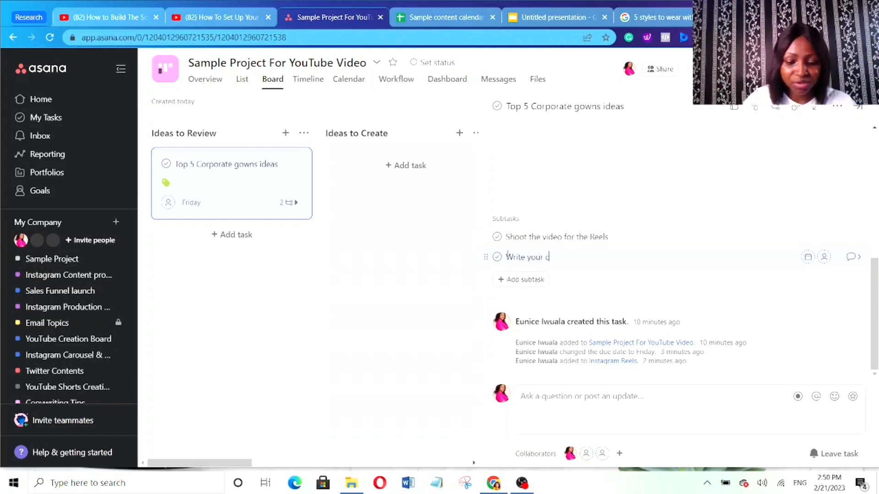
type("caption")
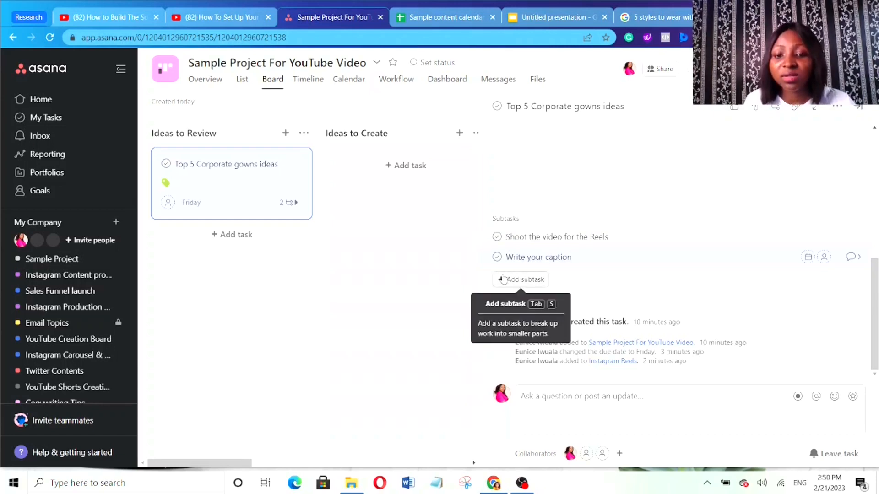
- Add two more subtasks named "Get Hashtags" and "Shedule" to the corporate gowns task
left_click(503, 279)
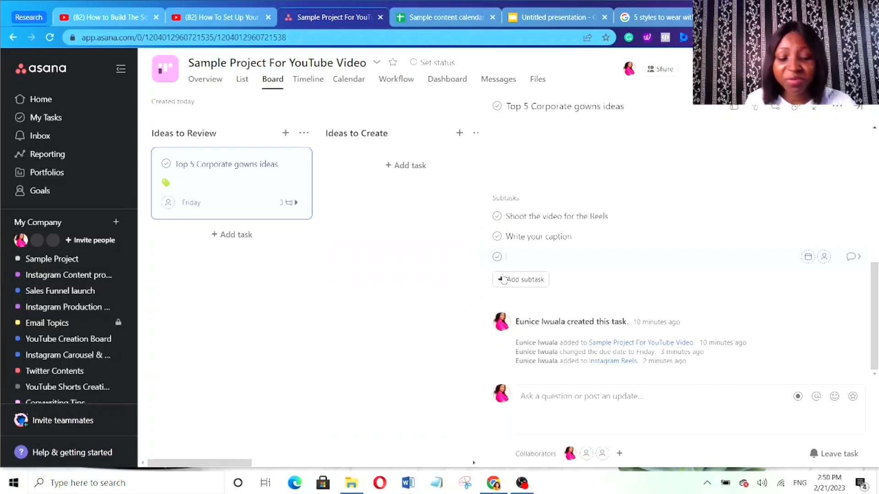
type("Get H")
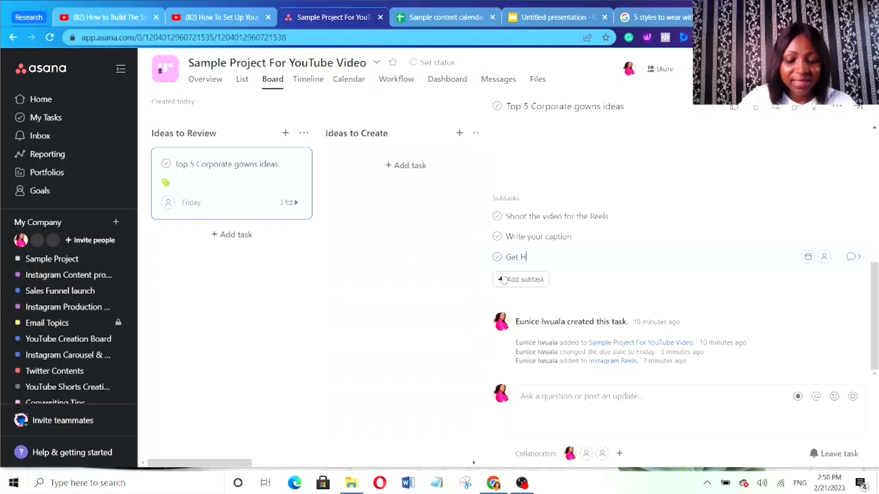
type("ashtags")
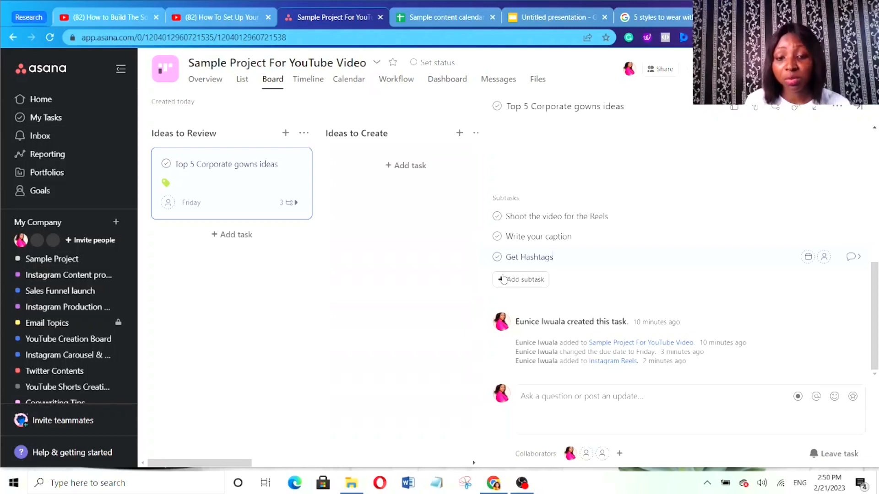
left_click(503, 281)
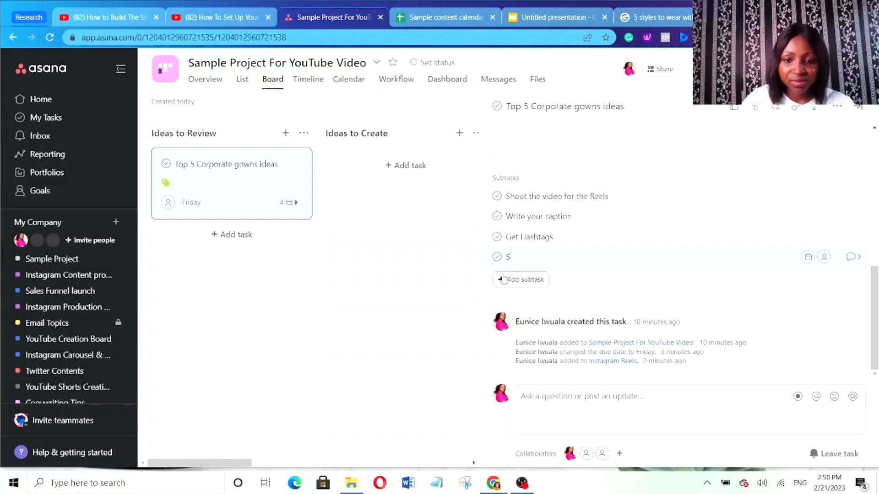
type("Shedule")
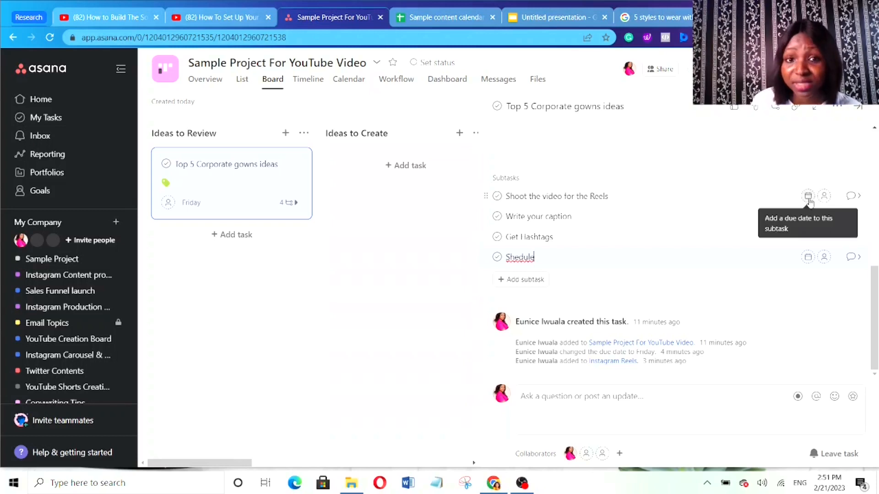
- Mark the "Shoot the video for the Reels" and "Write your caption" subtasks complete, and reopen the caption subtask
left_click(854, 199)
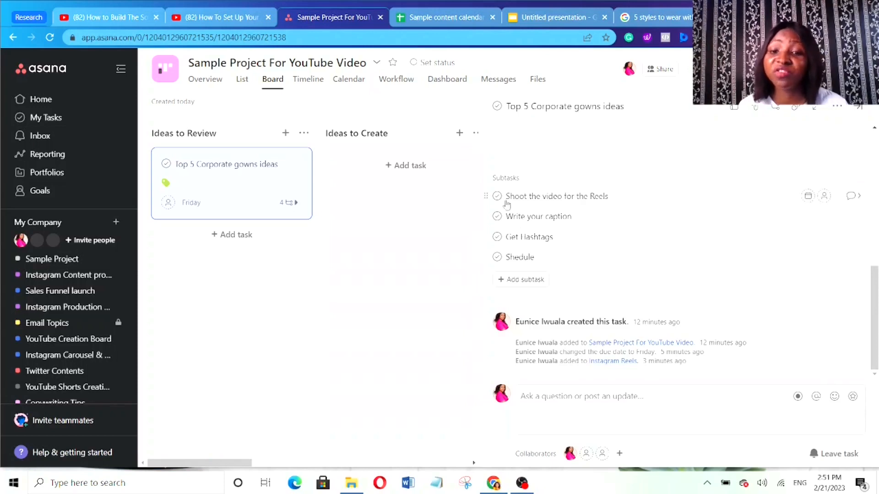
left_click(498, 197)
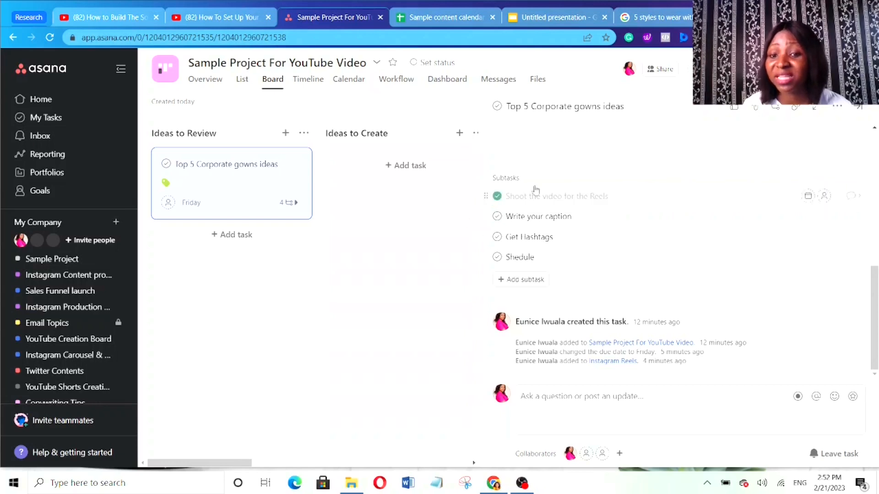
left_click(497, 217)
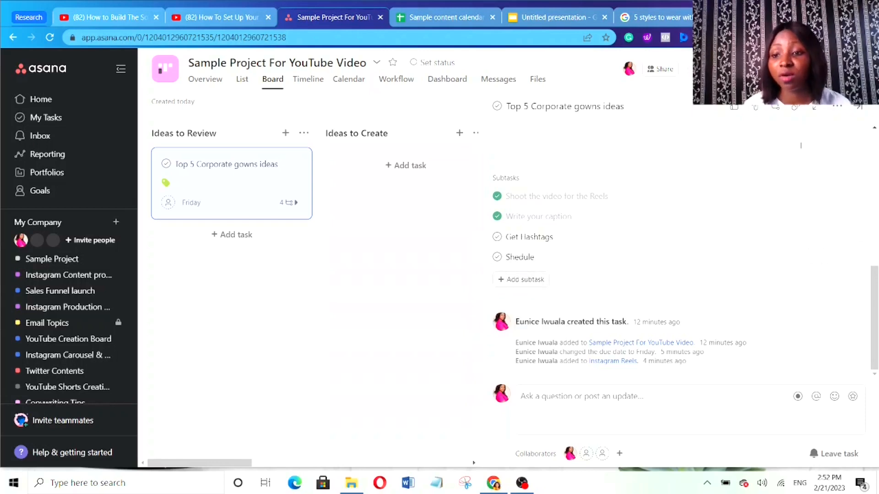
left_click(497, 216)
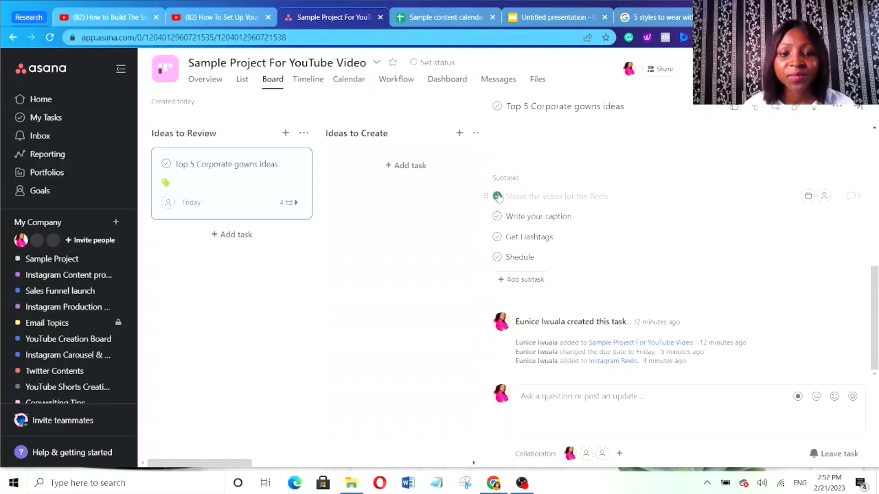
- View the due date calendar of the corporate gowns task and close the task details to return to the board
left_click(299, 211)
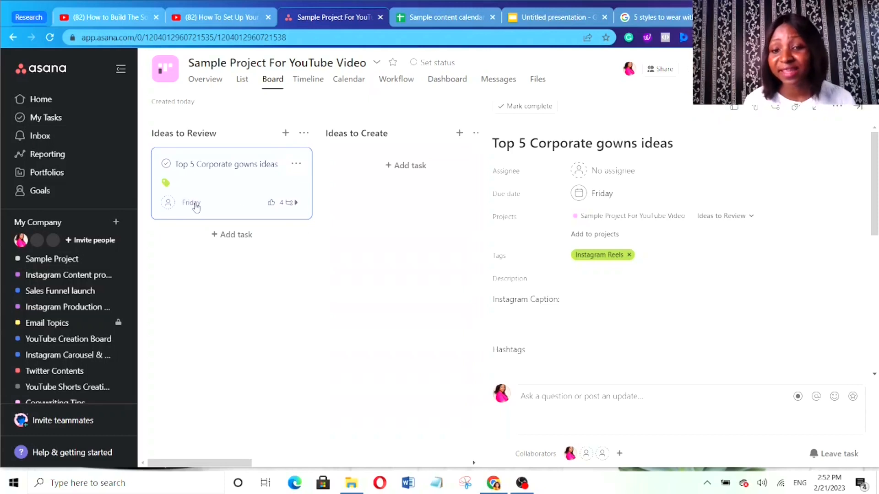
left_click(600, 193)
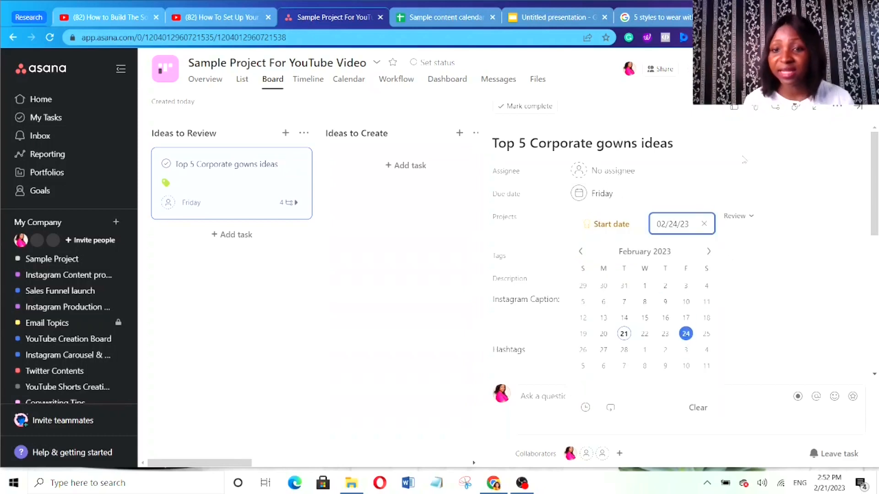
left_click(372, 264)
left_click(373, 264)
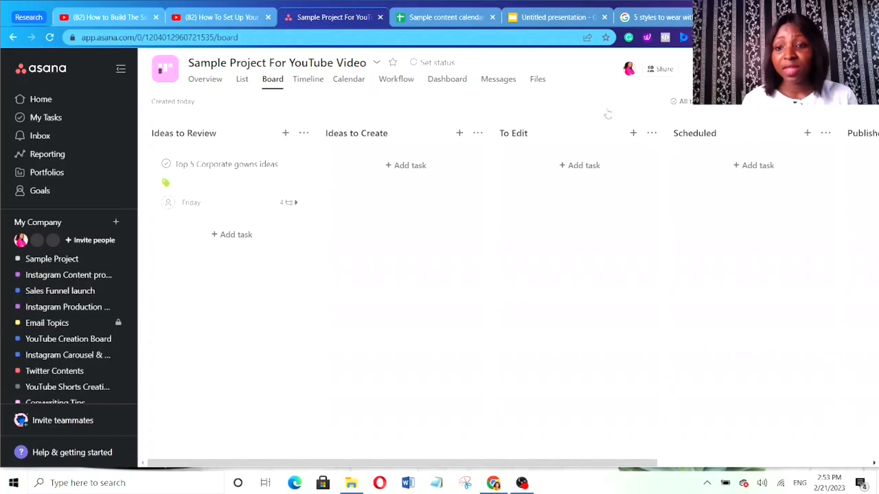
- Add a section named "TEMPLATE" to the board and move it in front of the "Ideas to Review" section
left_click(863, 463)
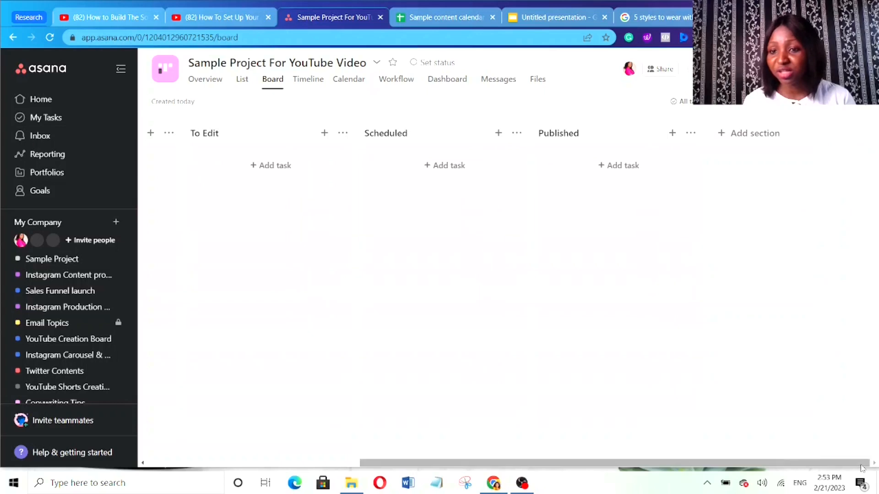
left_click(752, 133)
type("TEM")
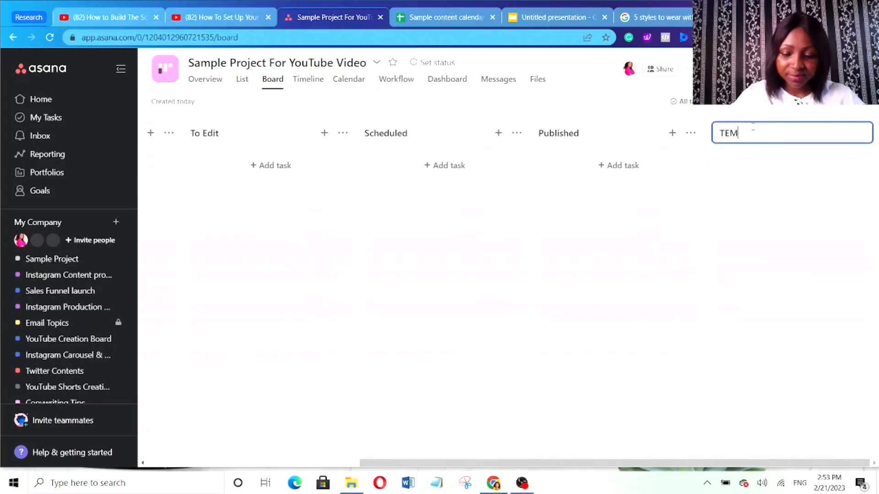
type("PLATE")
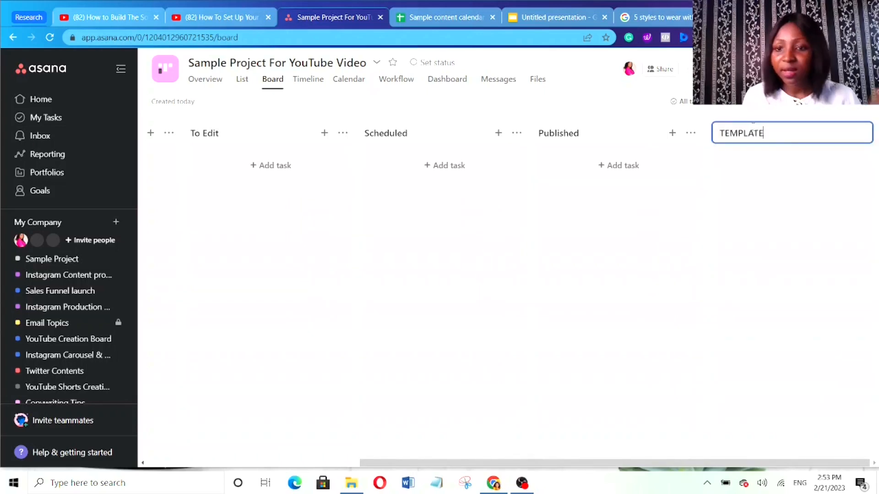
left_click(763, 247)
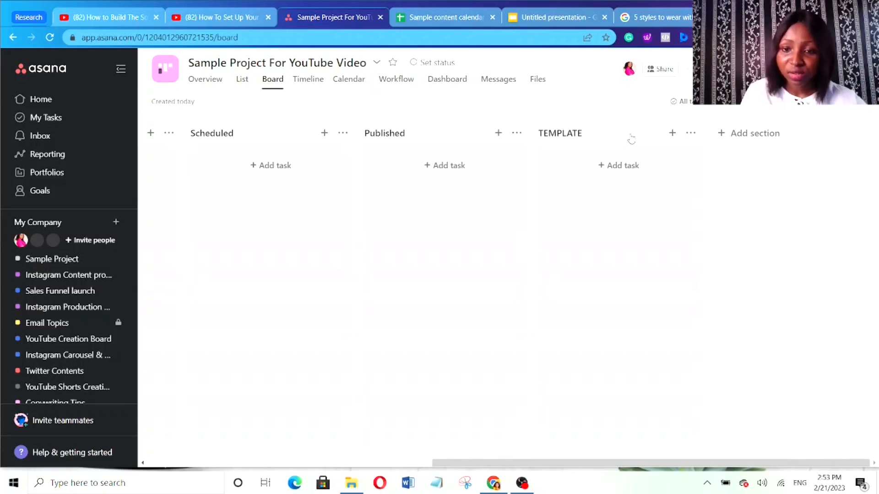
left_click_drag(631, 138, 231, 137)
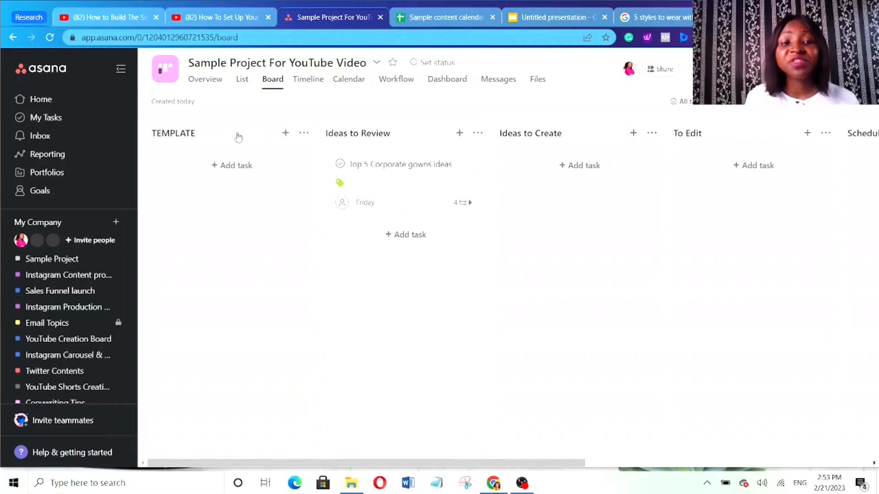
- Add a task named "REELS" to the TEMPLATE section
left_click(234, 165)
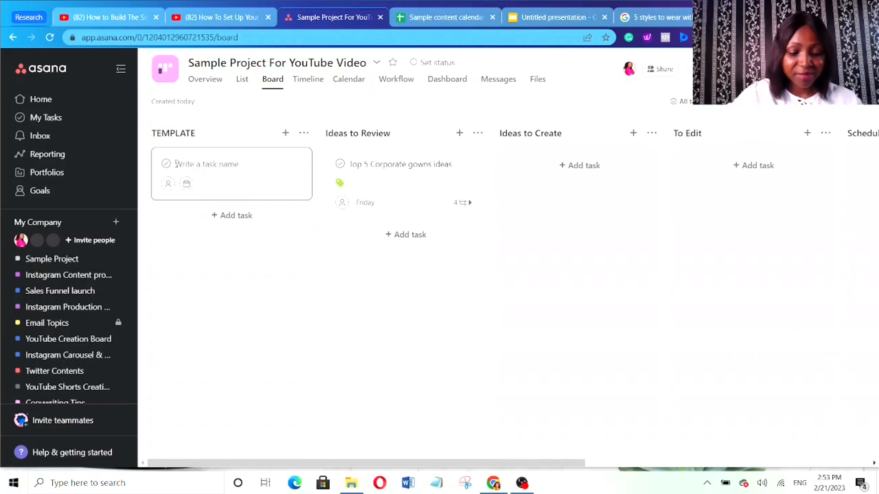
type("IEELS")
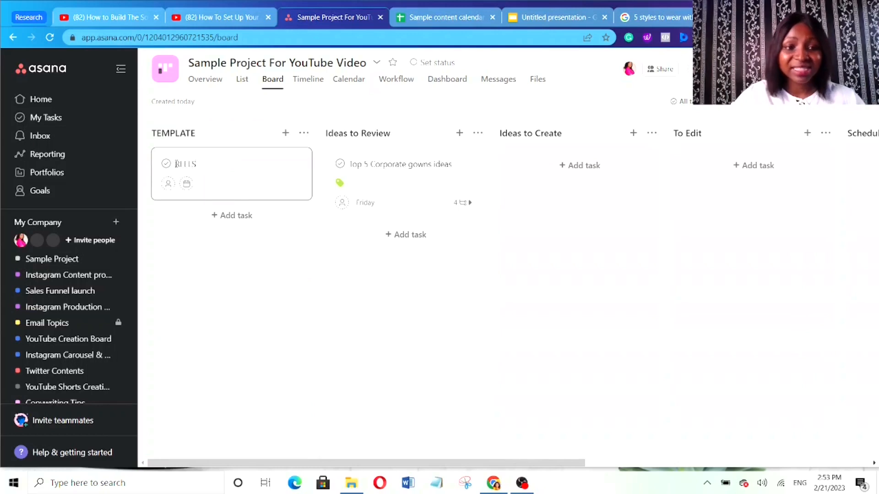
left_click(202, 258)
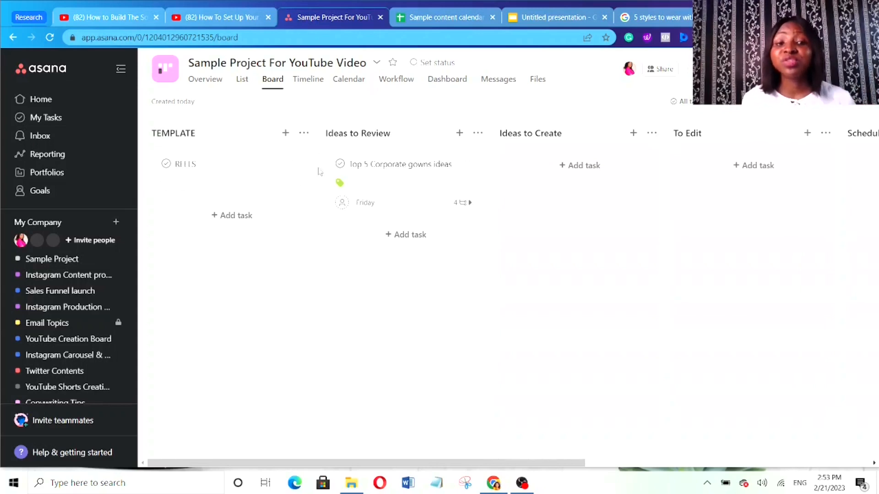
- Review the details and description of the "Top 5 Corporate gowns ideas" task, and close them
left_click(394, 176)
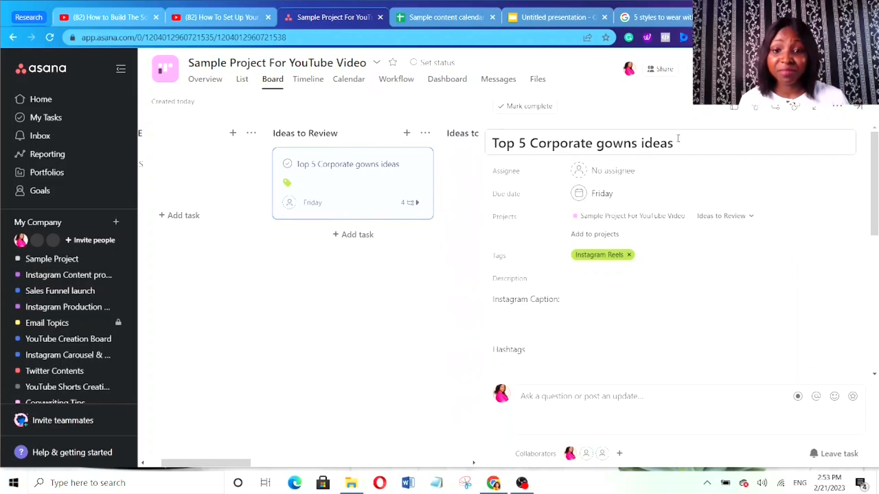
left_click(578, 301)
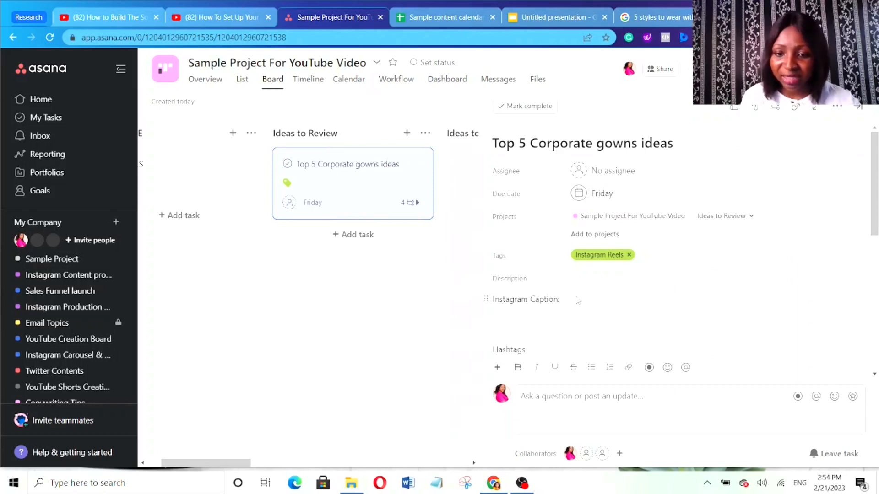
left_click_drag(578, 301, 359, 319)
left_click(359, 319)
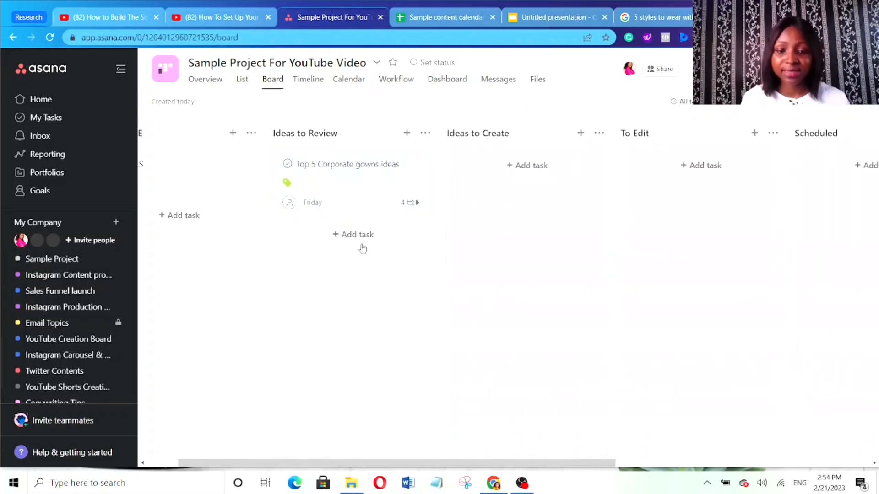
- Duplicate the "Top 5 Corporate gowns ideas" task with its description, subtasks and tags, and move the copy to the TEMPLATE section
left_click(144, 463)
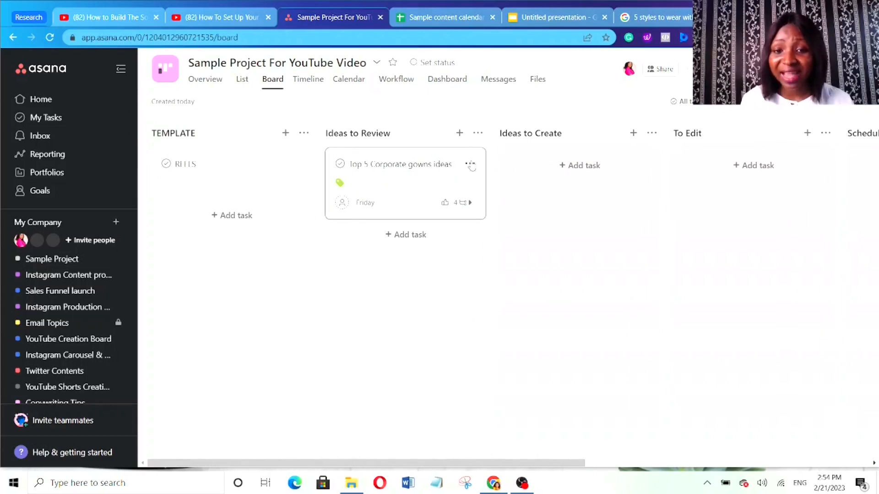
left_click(470, 164)
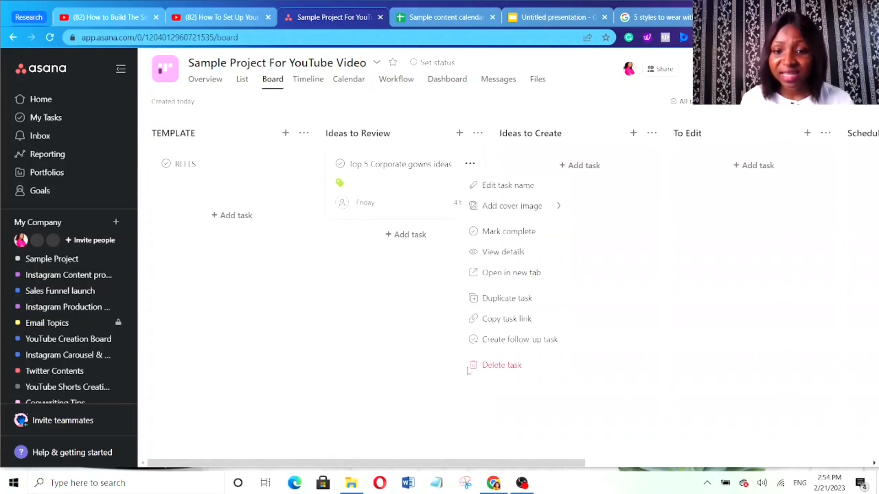
left_click(518, 297)
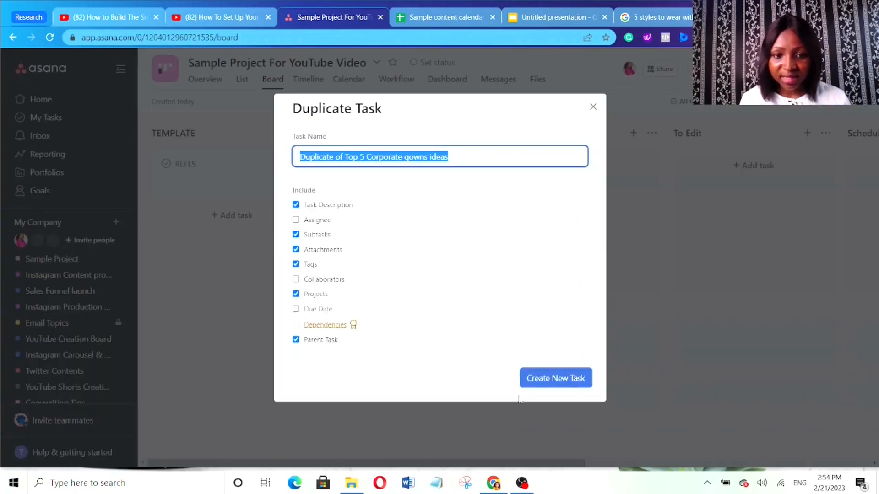
left_click(548, 380)
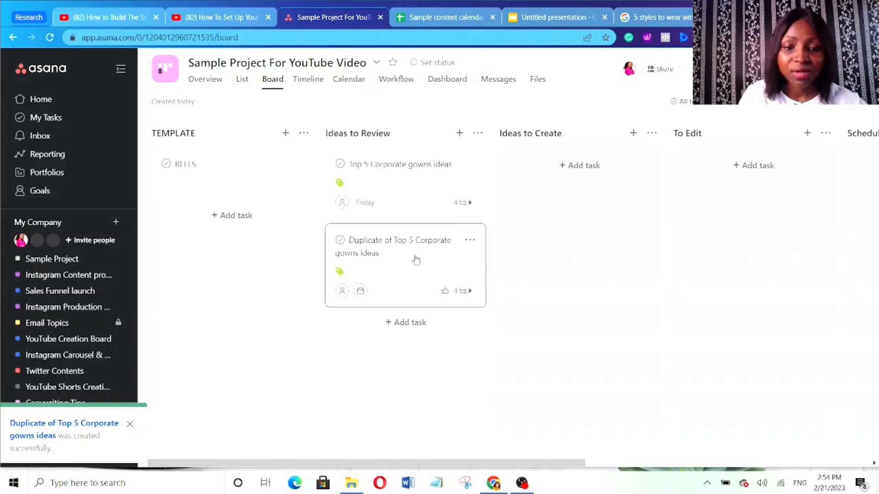
left_click_drag(414, 258, 235, 231)
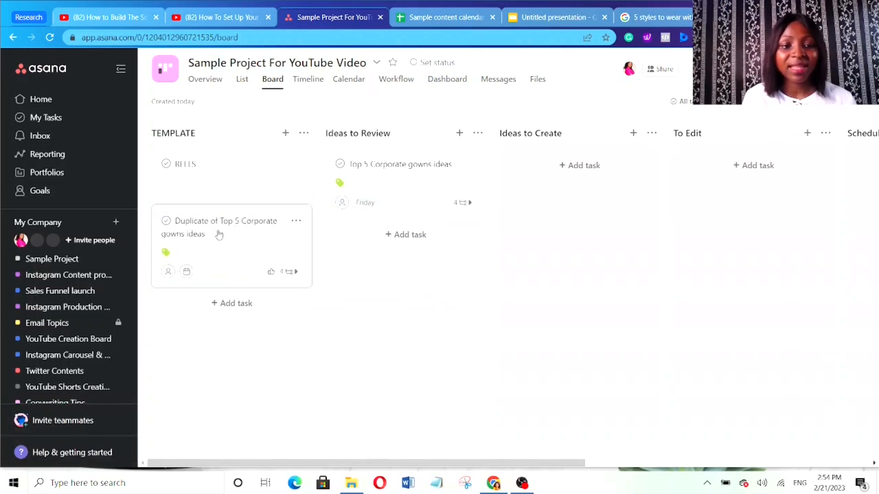
- Rename the duplicated corporate gowns task in the TEMPLATE section as "INSTAGRAM REELS"
left_click(219, 240)
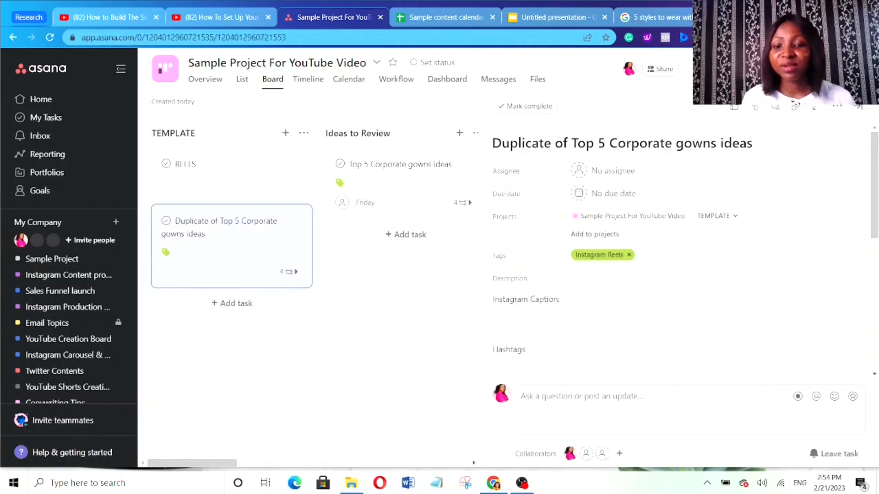
left_click(786, 152)
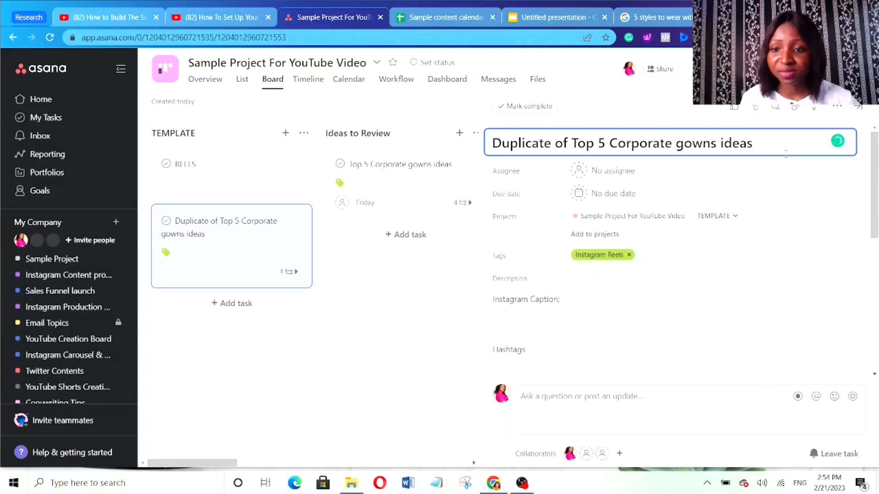
key("ctrl+a")
type("INSTAGRA")
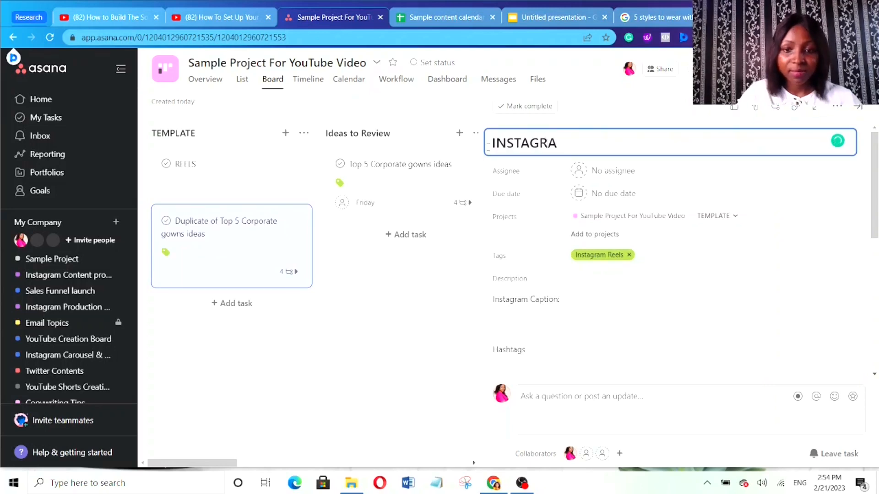
type("M REELS")
left_click(329, 366)
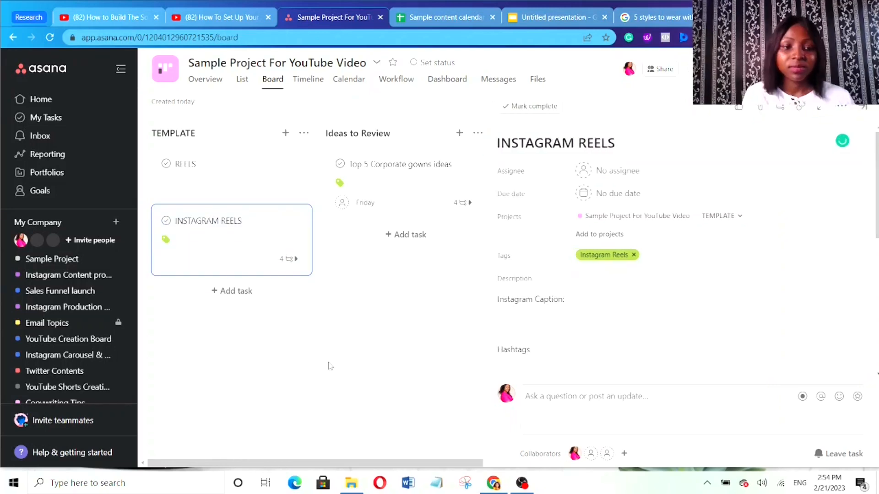
- Delete the empty "REELS" task from the TEMPLATE section and close its details
left_click(270, 176)
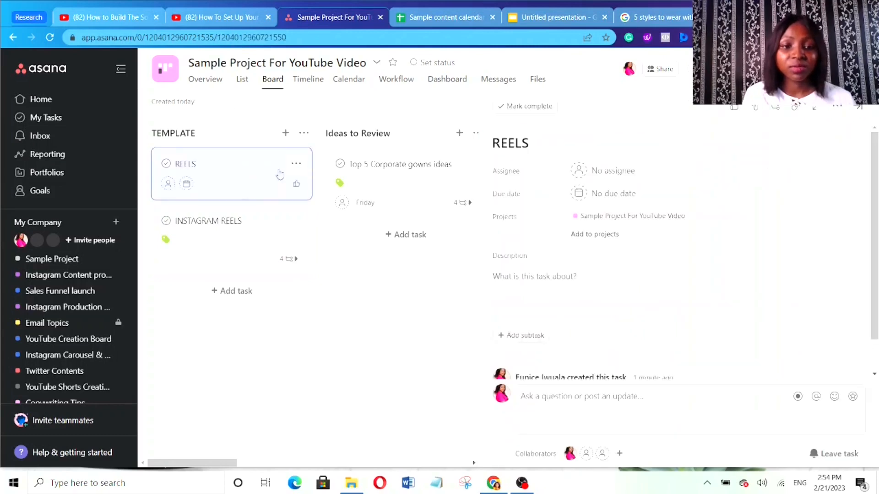
left_click(296, 163)
left_click(326, 364)
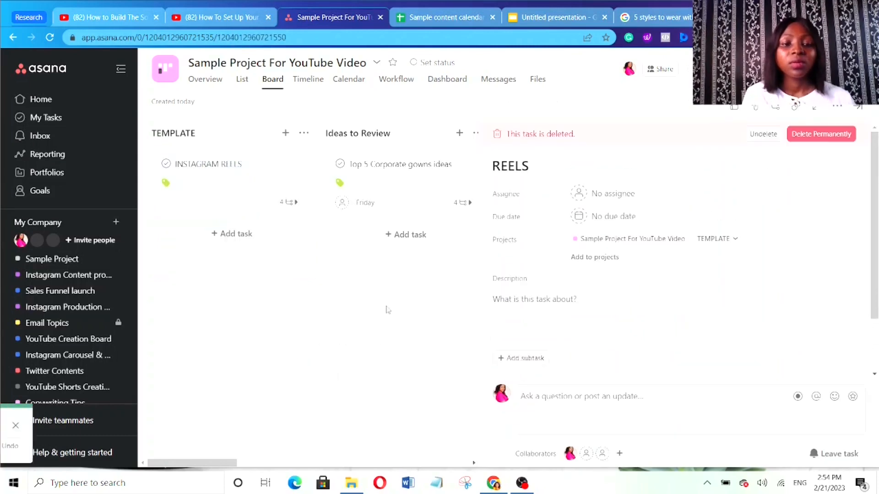
left_click(333, 289)
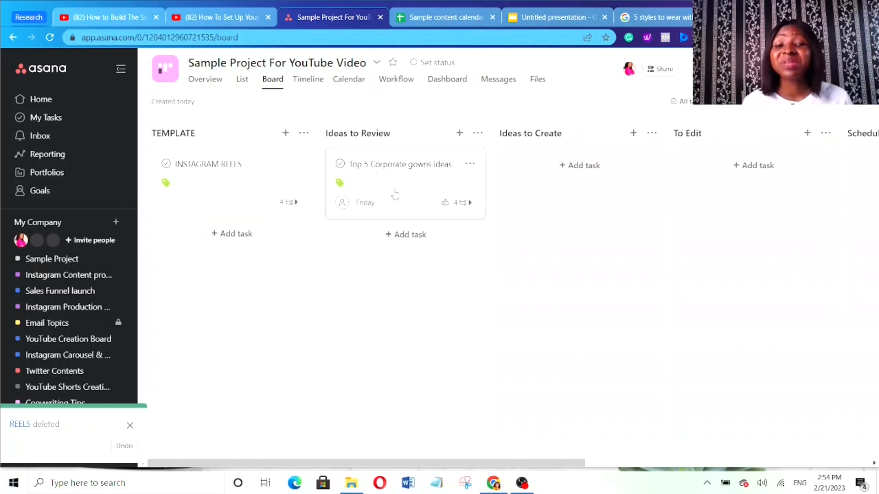
- Review the description headings and subtasks of the "INSTAGRAM REELS" template task, and return to the board
left_click(217, 193)
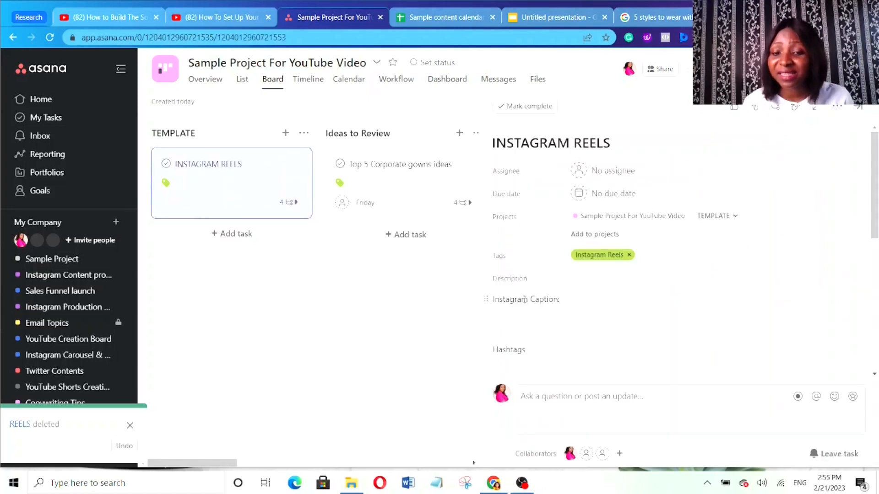
scroll(873, 374, "down", 3)
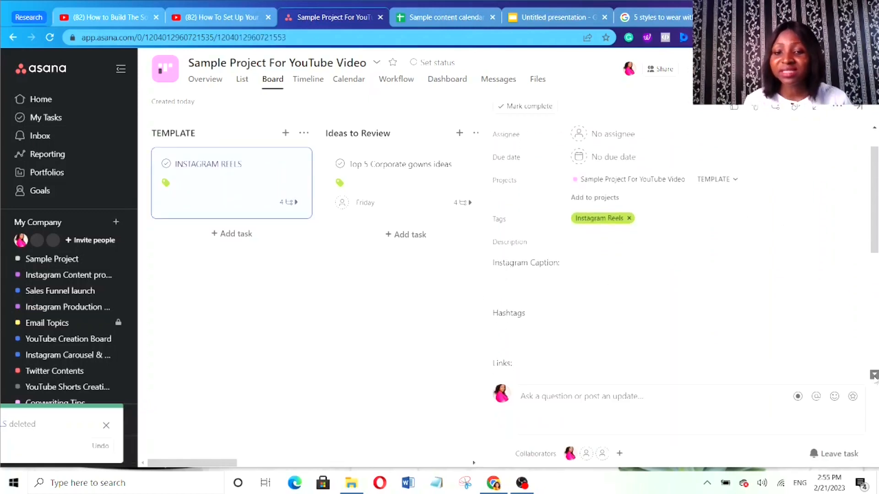
scroll(873, 375, "down", 1)
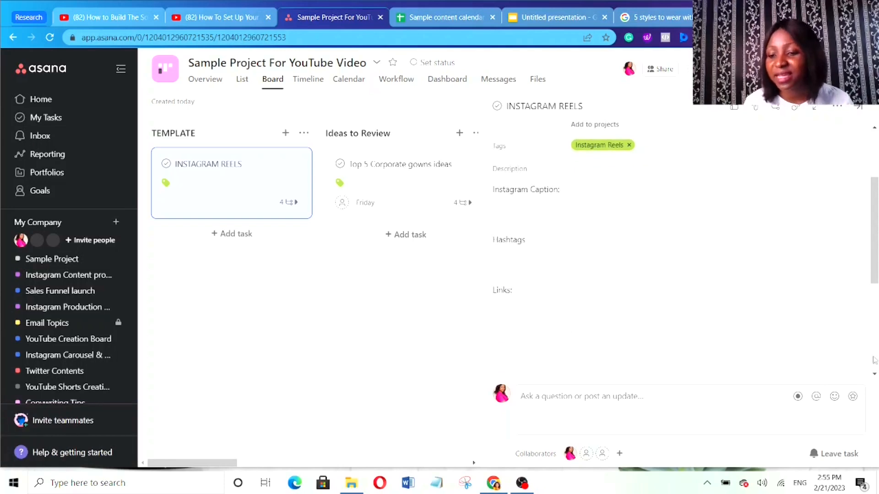
scroll(873, 371, "down", 5)
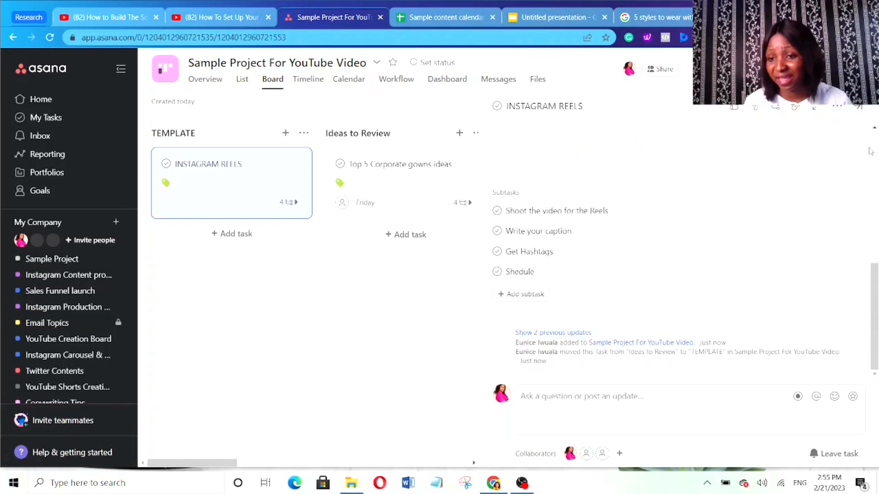
scroll(874, 143, "up", 10)
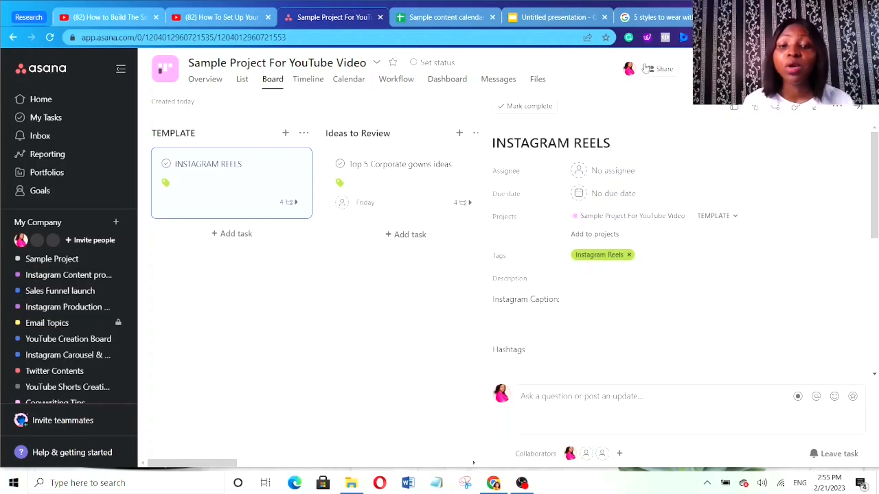
left_click(340, 286)
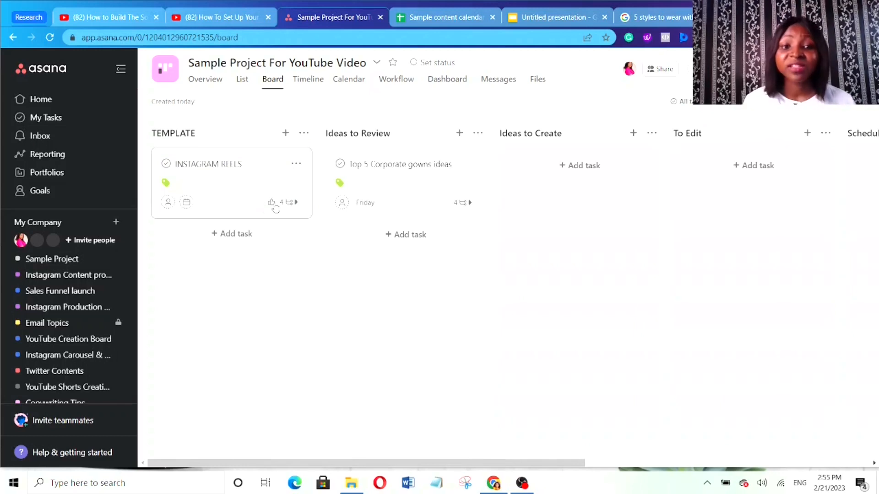
- Duplicate the "INSTAGRAM REELS" template task with its description, subtasks and tags, and move the copy to the "Ideas to Review" section
left_click(297, 166)
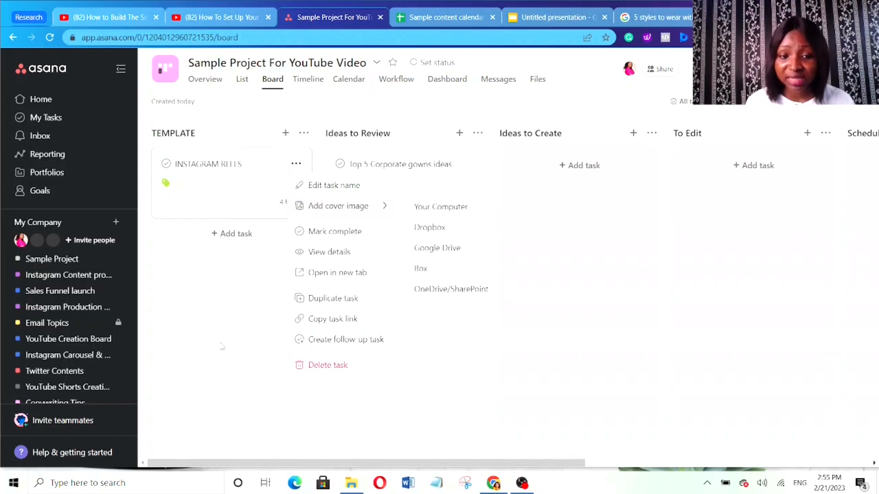
left_click(222, 349)
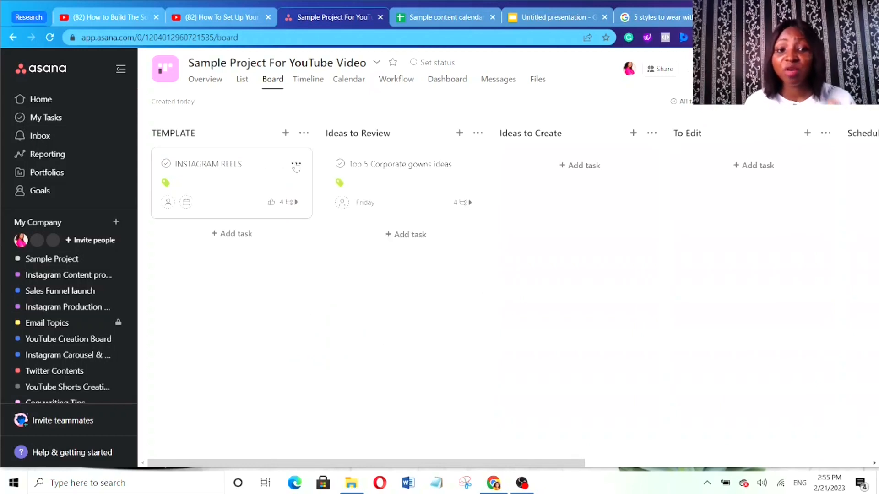
left_click(296, 165)
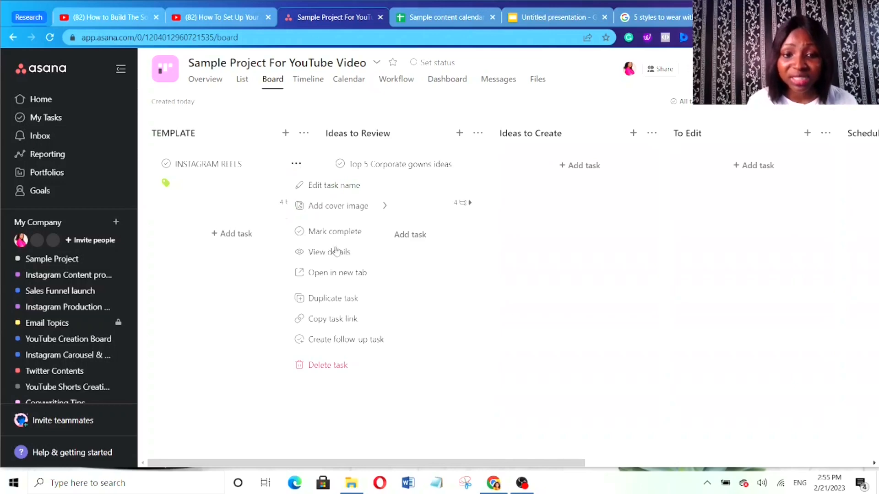
left_click(341, 299)
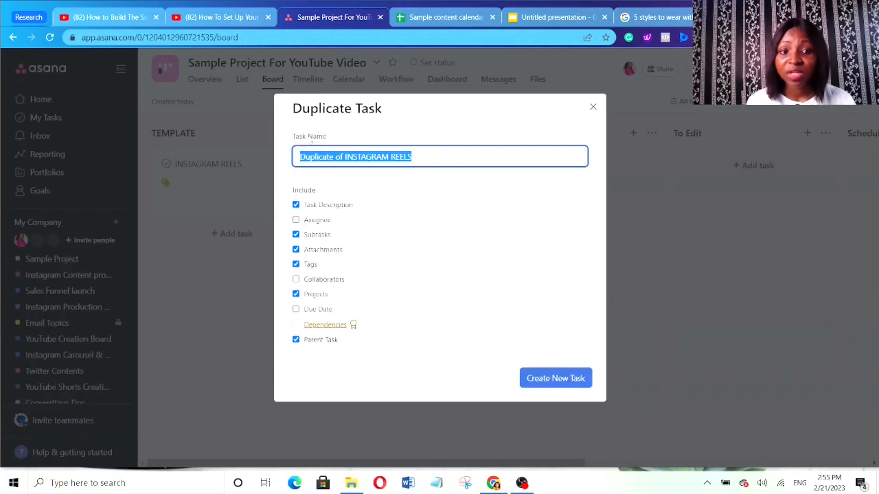
left_click(562, 378)
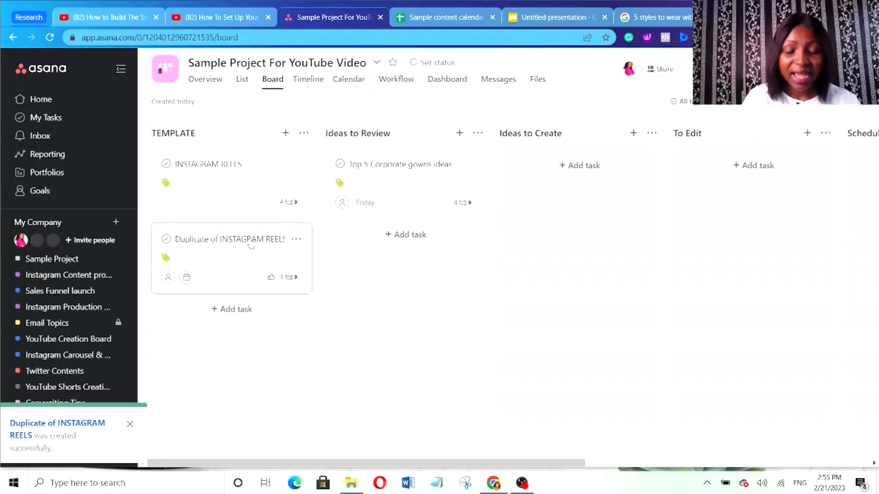
left_click_drag(251, 245, 427, 247)
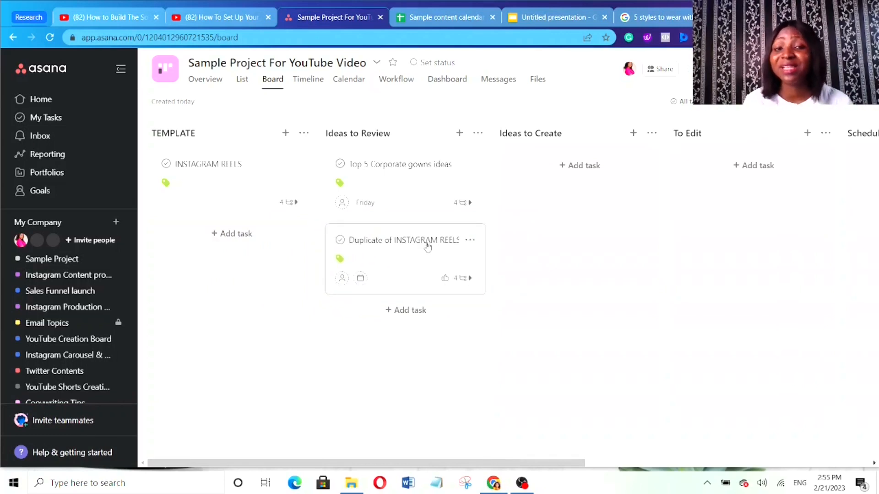
- Rename the duplicated Instagram Reels task in "Ideas to Review" as "How to Wash Your Ankara Fabric so it will not fade"
left_click(405, 250)
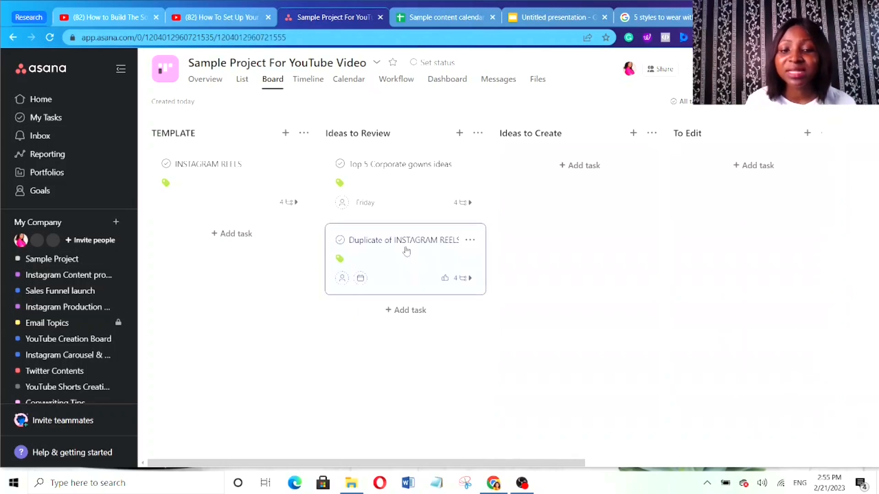
left_click(722, 140)
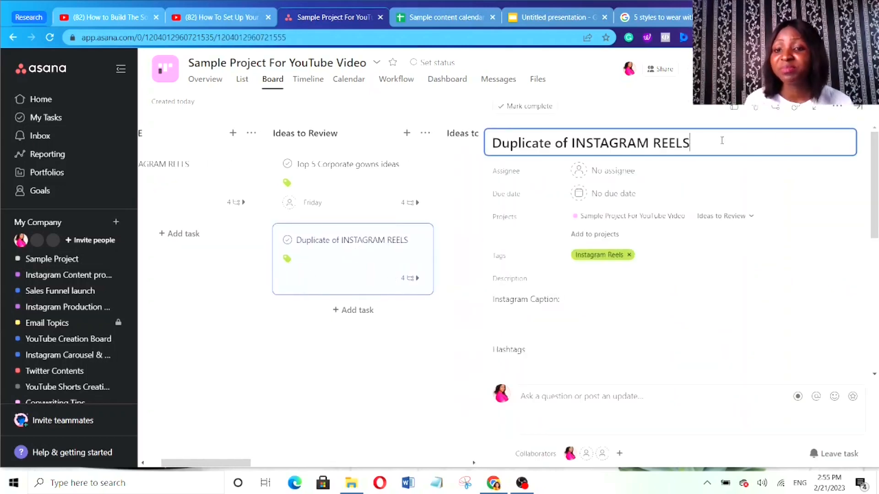
left_click_drag(722, 140, 494, 139)
key("BackSpace")
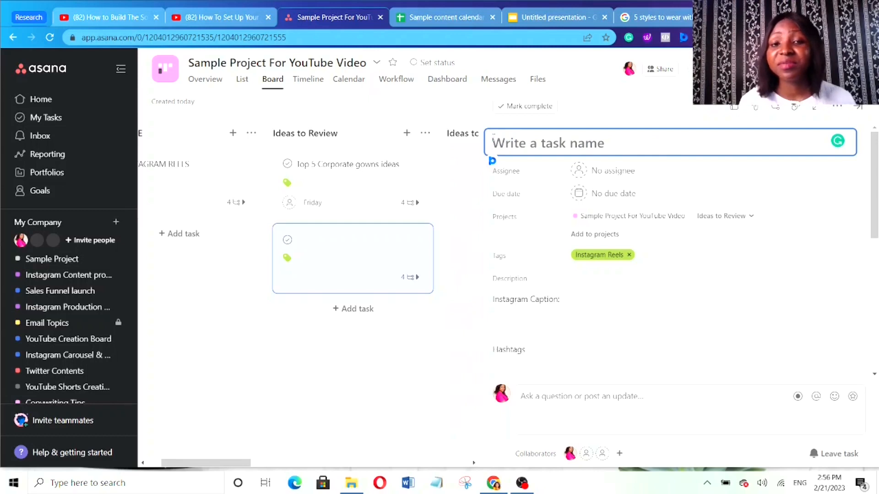
type("How o")
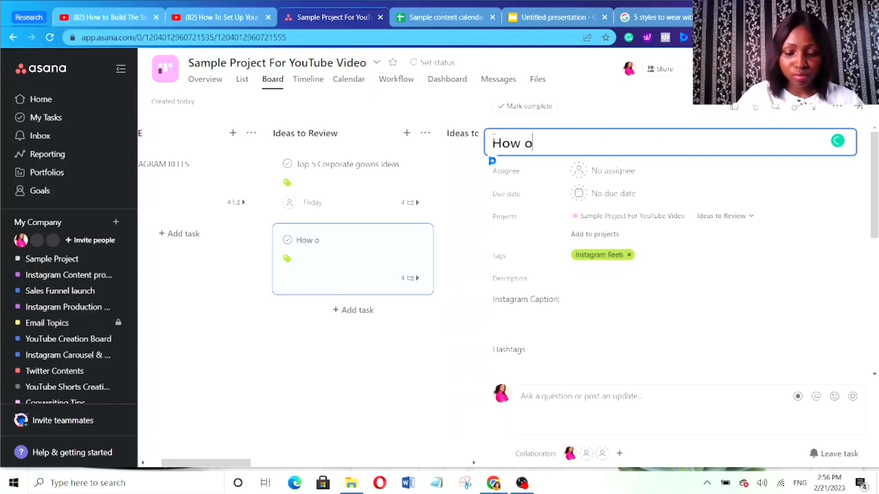
key("BackSpace")
type("to ")
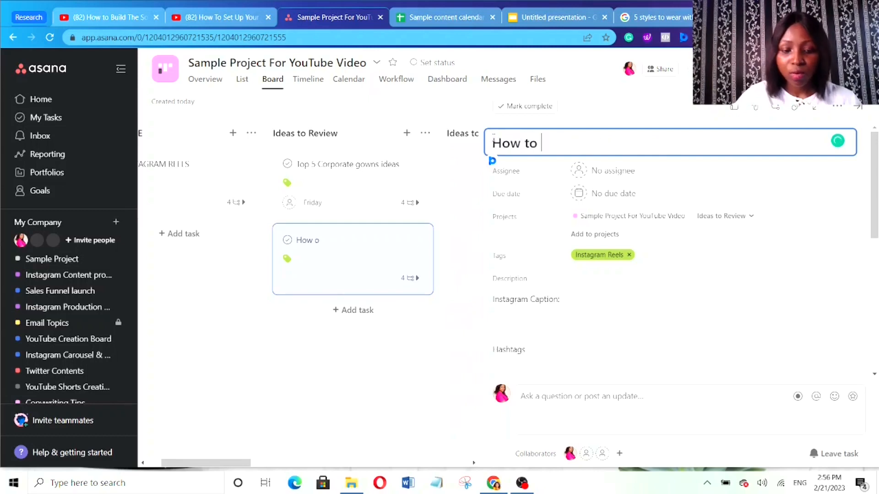
type("Wash Your")
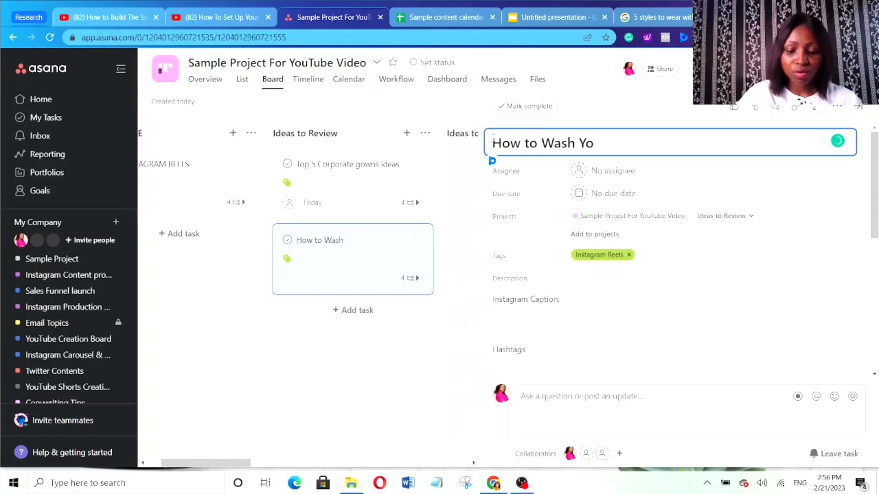
type("kara Fabric so")
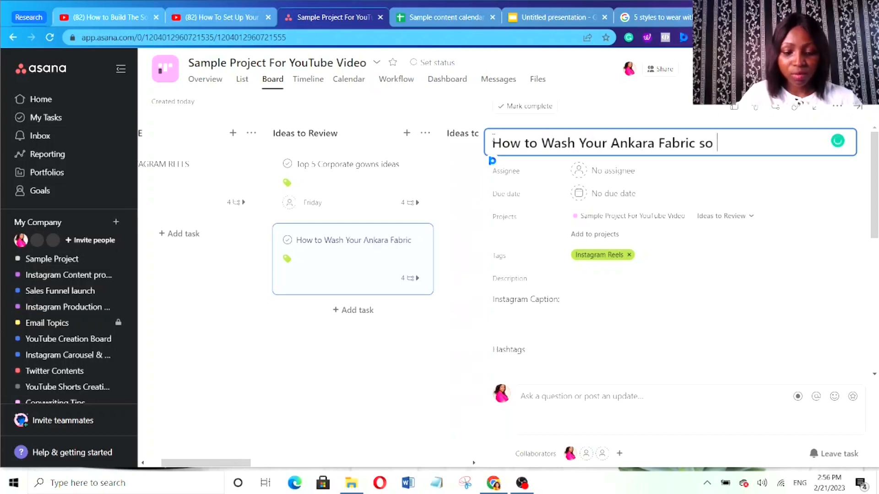
type(" it wil")
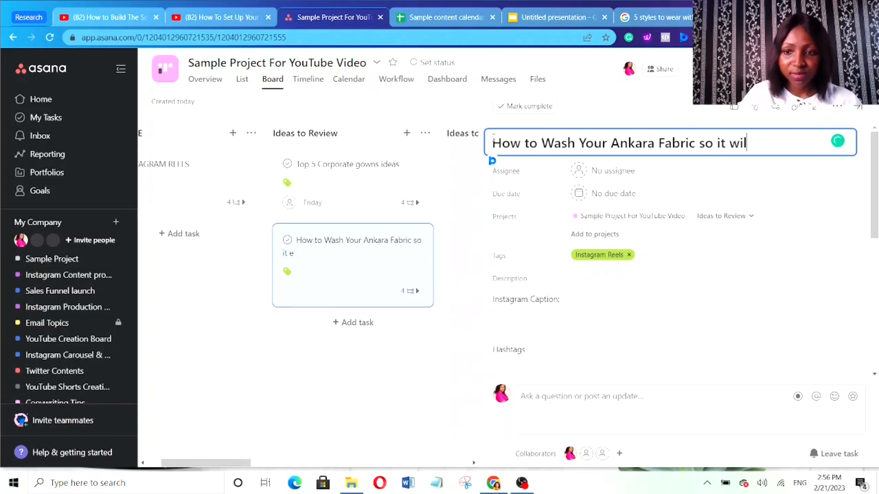
type("l not fade")
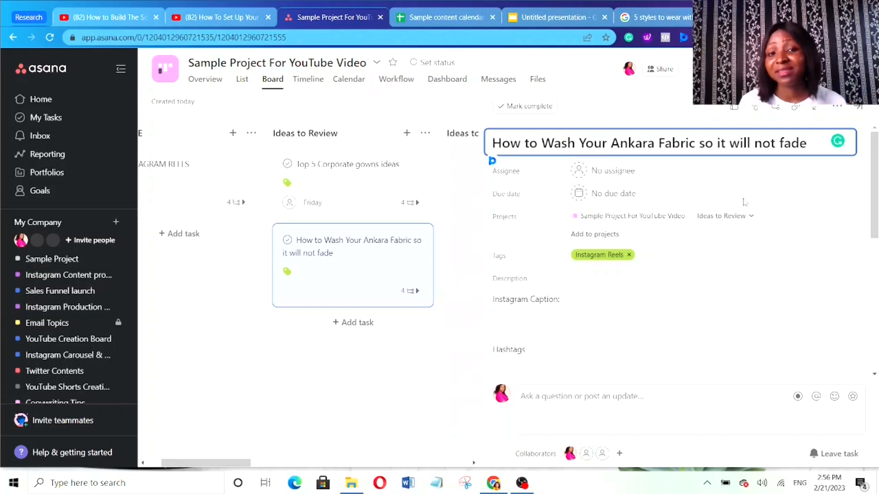
- Insert three blank lines under the "Instagram Caption:" heading in the Ankara washing task's description
left_click(877, 349)
left_click(877, 349)
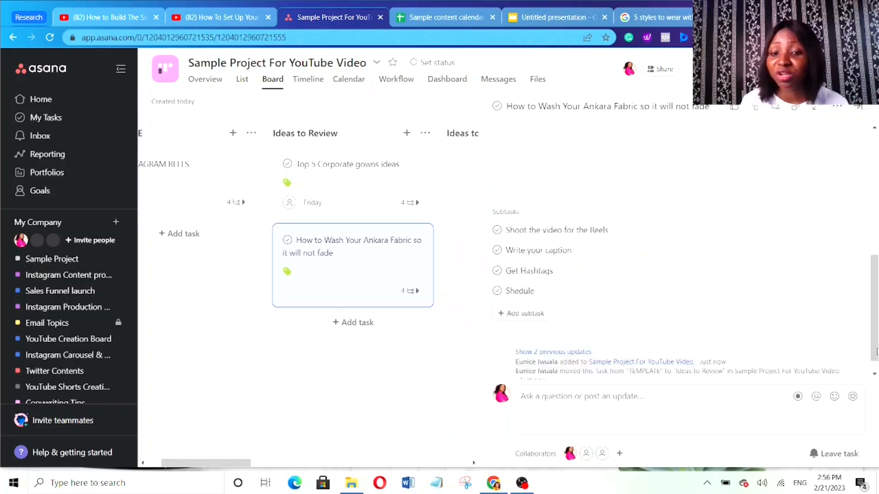
left_click(871, 153)
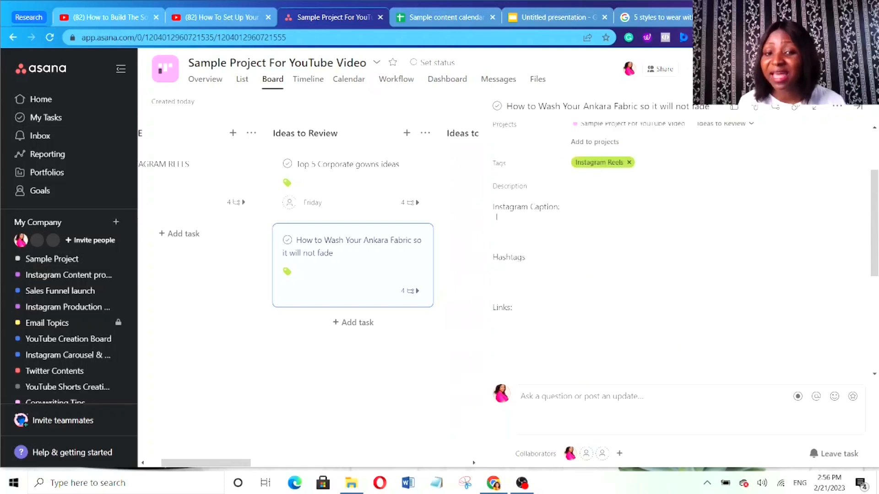
left_click(498, 231)
key("Return")
key("Return")
key("Return")
- Add one more blank line directly below "Instagram Caption:", review the task's subtasks, and return to the board
left_click(877, 139)
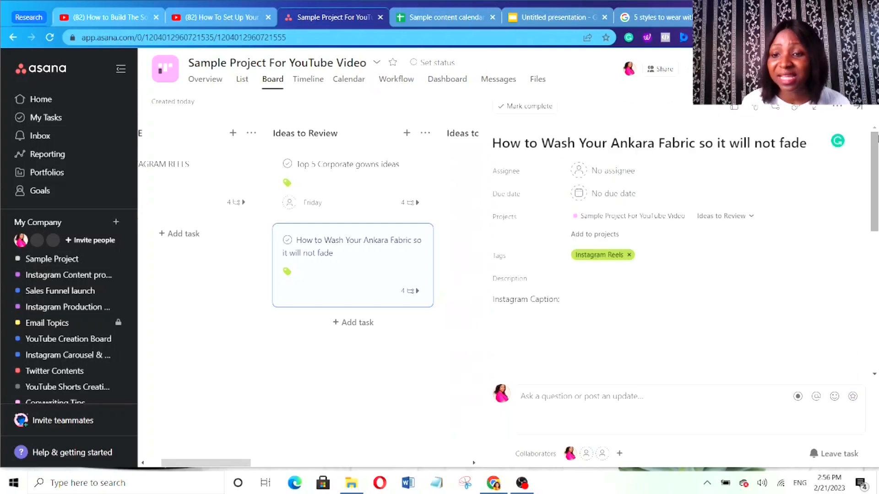
scroll(874, 336, "down", 10)
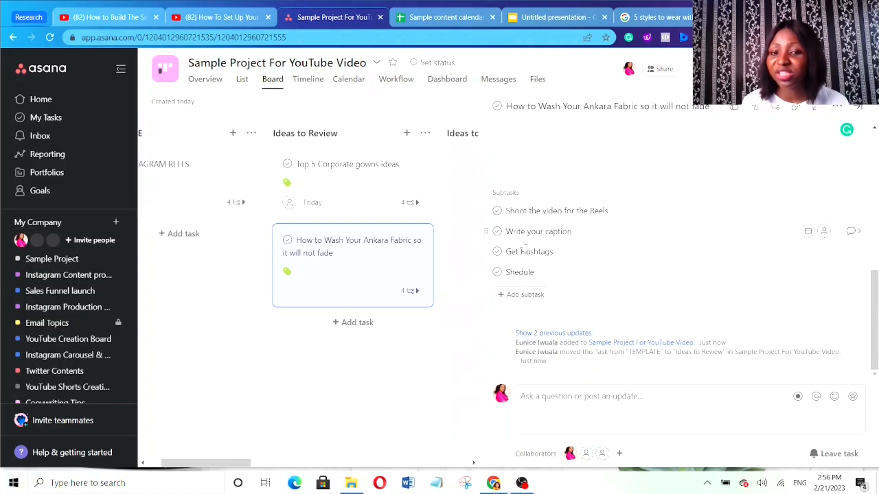
scroll(873, 142, "up", 10)
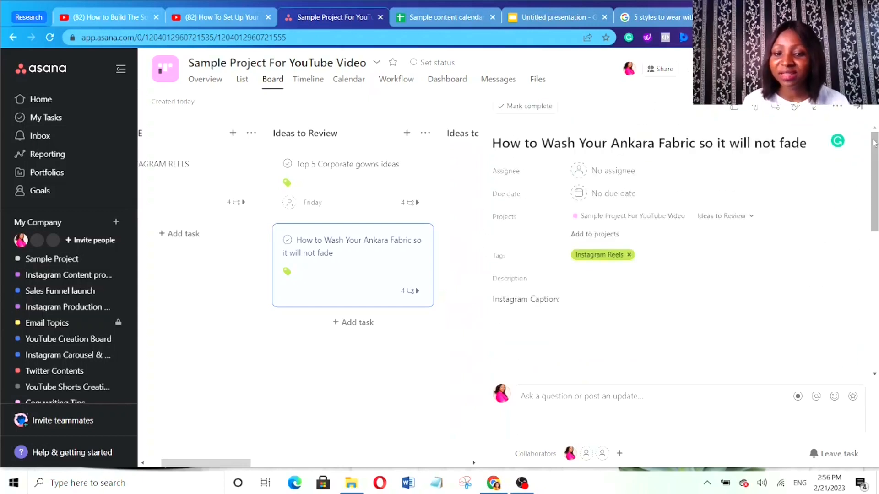
scroll(875, 376, "down", 3)
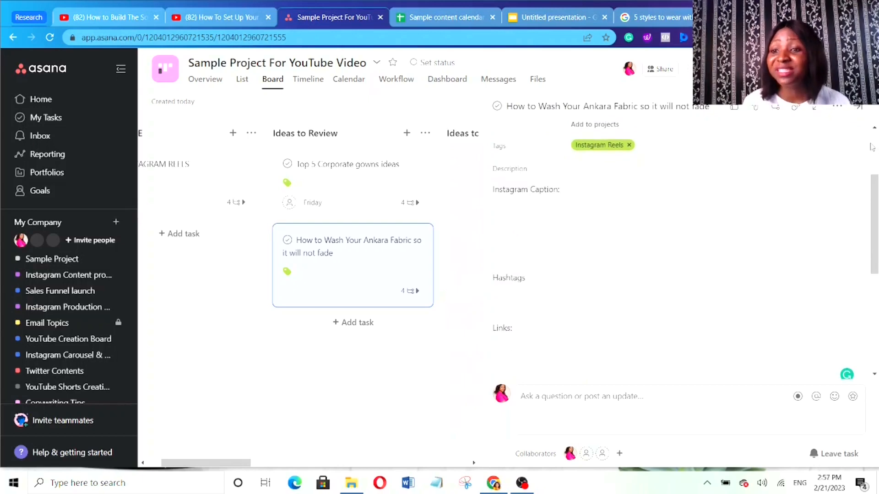
scroll(874, 146, "up", 3)
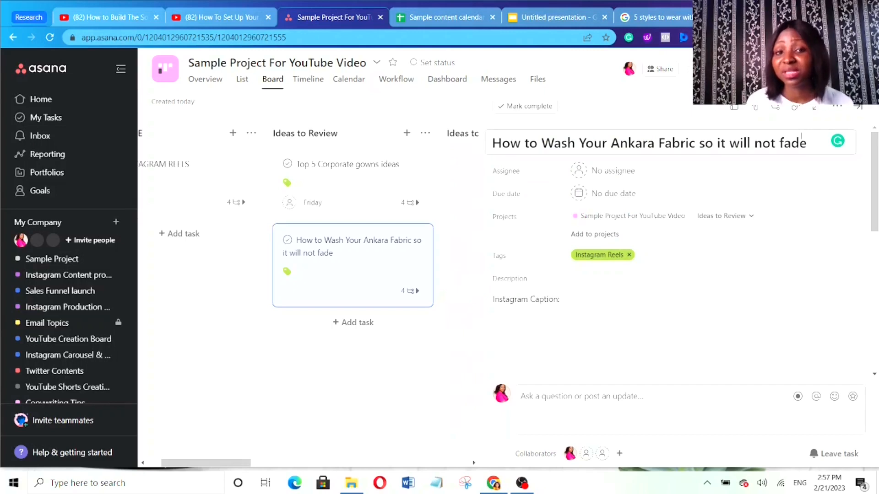
scroll(874, 375, "down", 3)
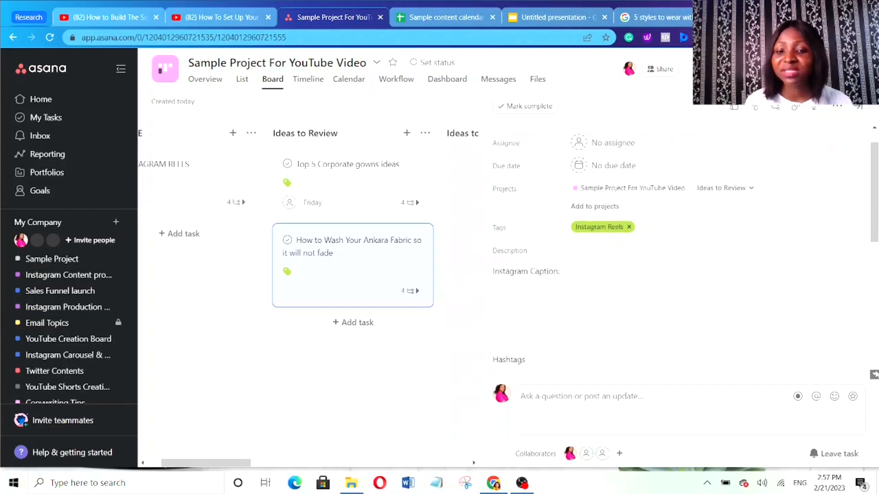
left_click(569, 208)
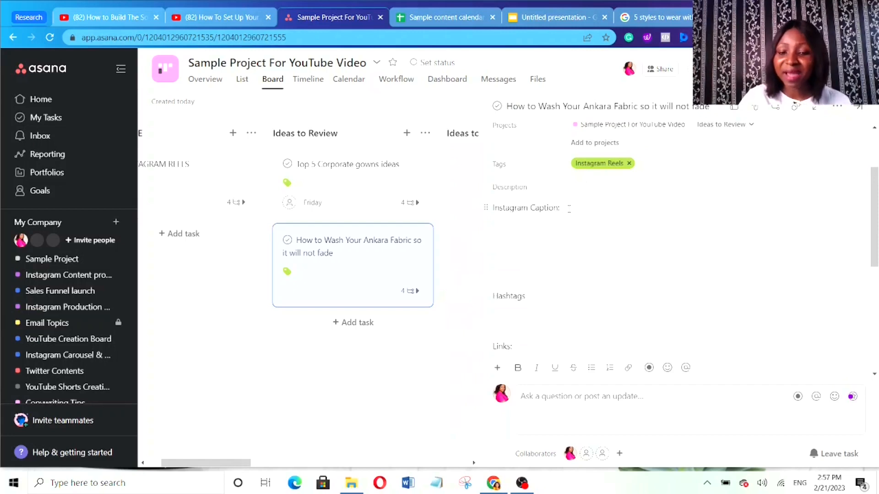
key("Return")
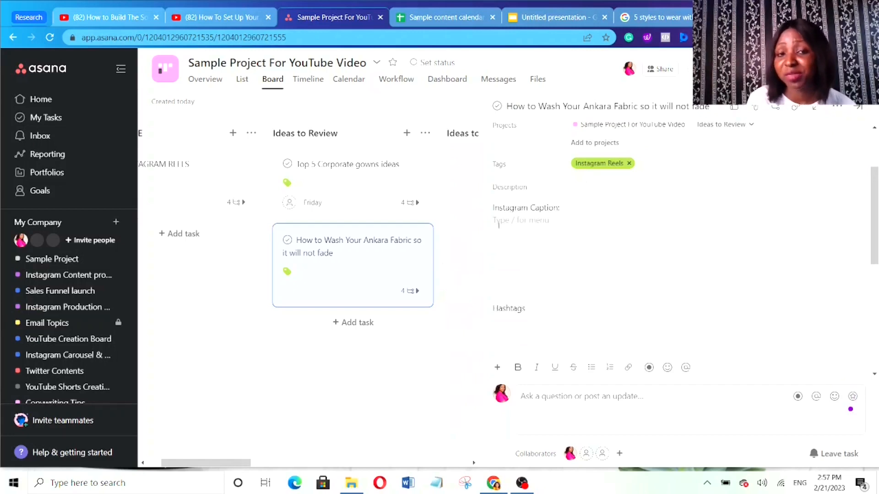
left_click(538, 311)
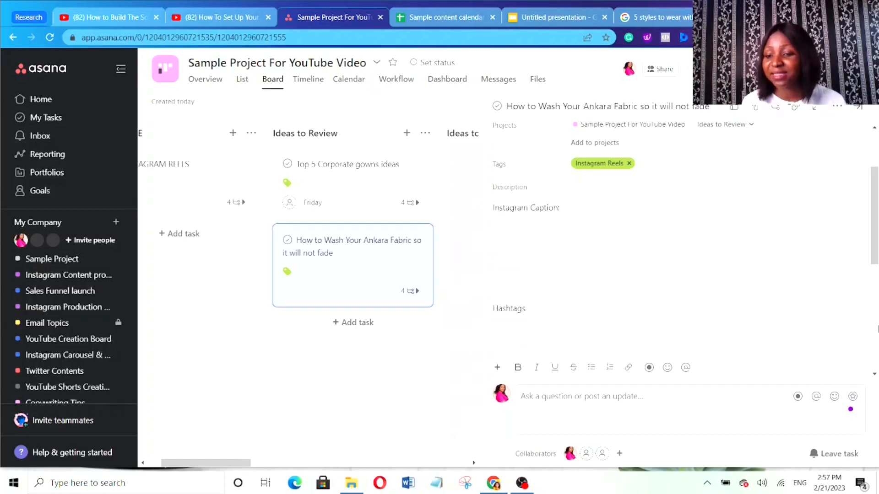
scroll(734, 186, "down", 5)
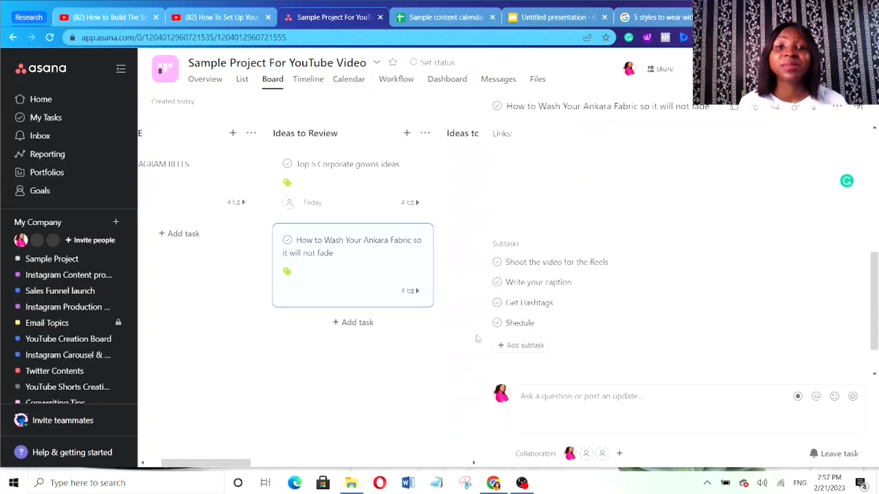
left_click(143, 463)
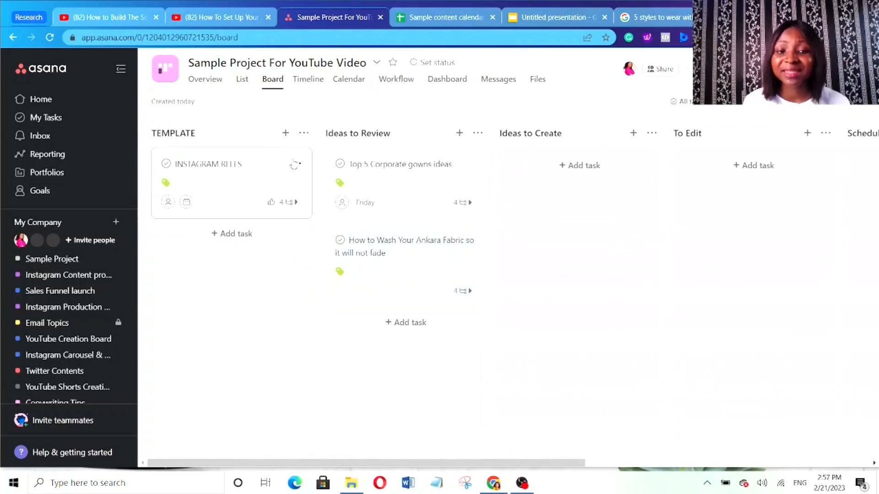
left_click(296, 164)
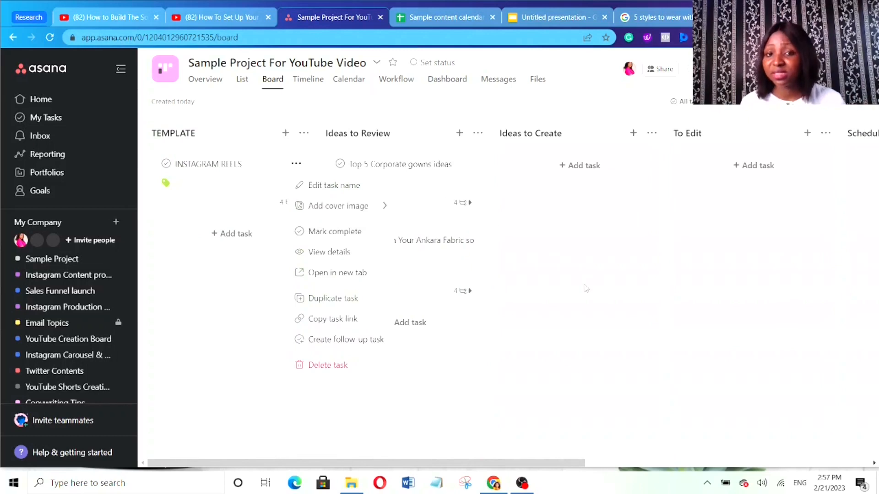
left_click(586, 289)
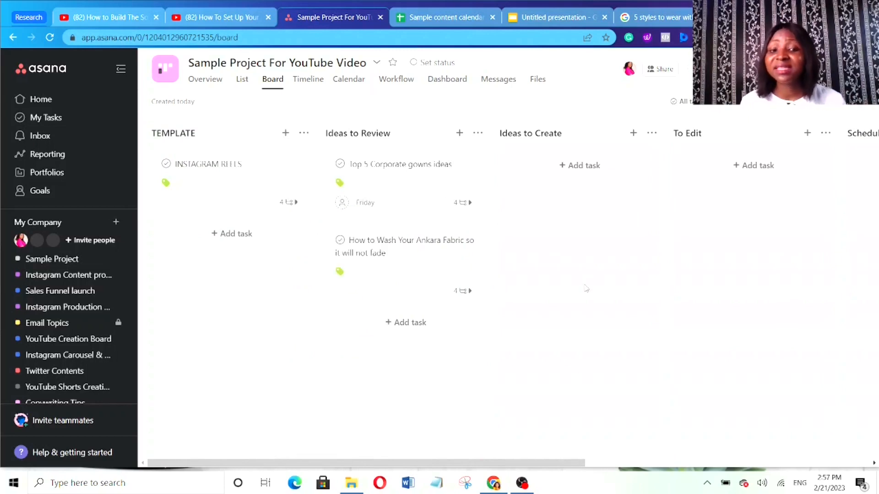
left_click(416, 326)
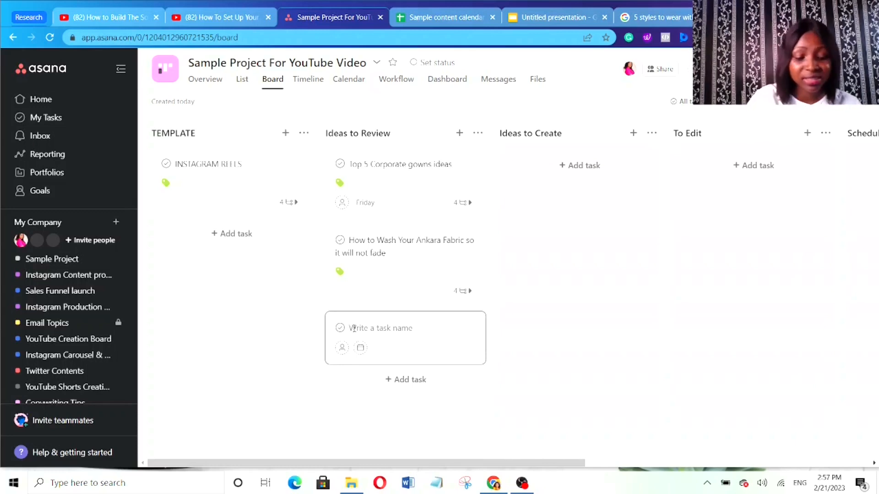
left_click(411, 452)
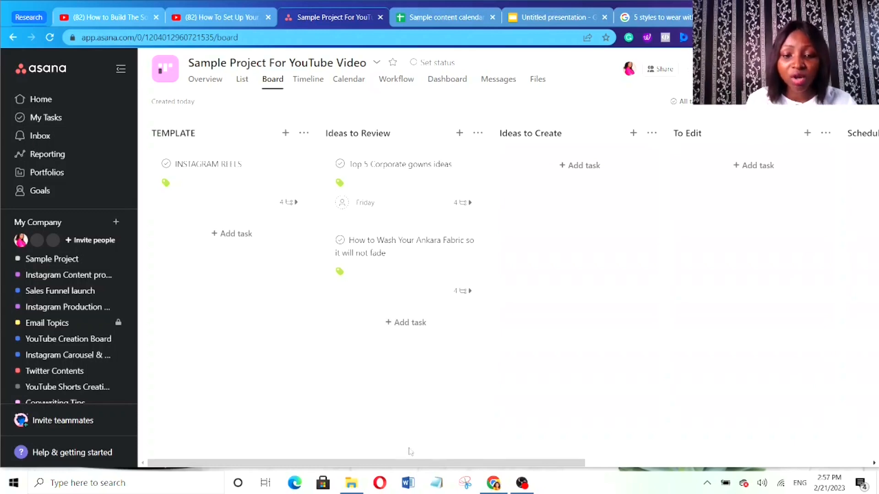
- Add a new blank task named "Best Ankara Fabric" to the "Ideas to Review" section
left_click(408, 323)
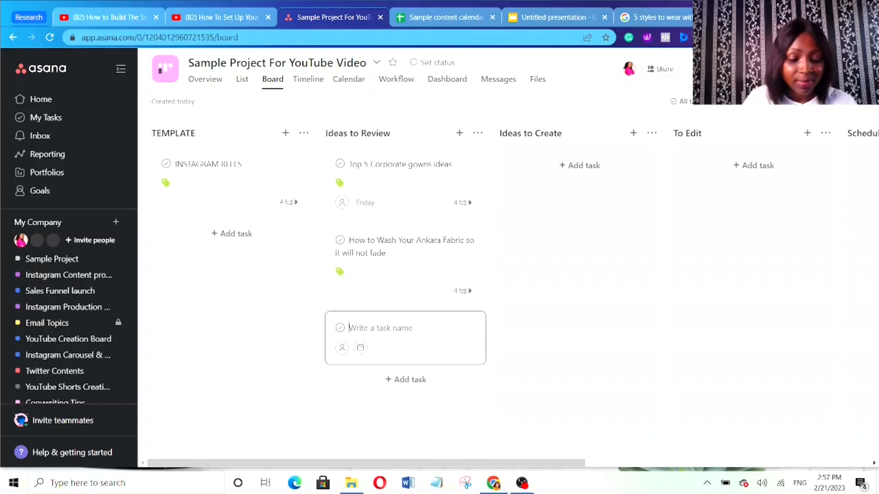
type("T")
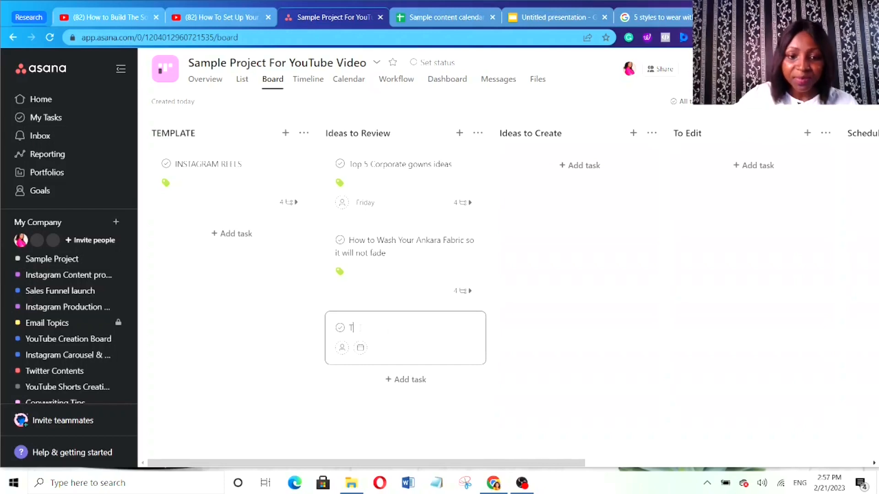
key("BackSpace")
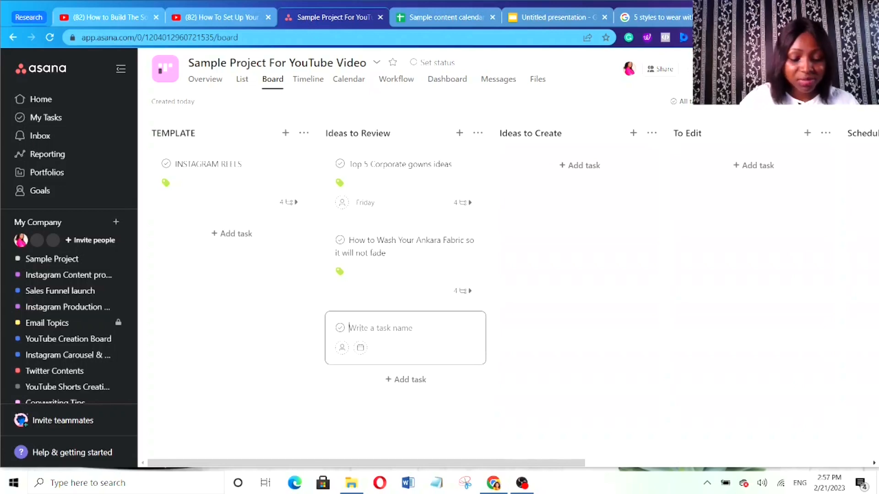
type("Best An")
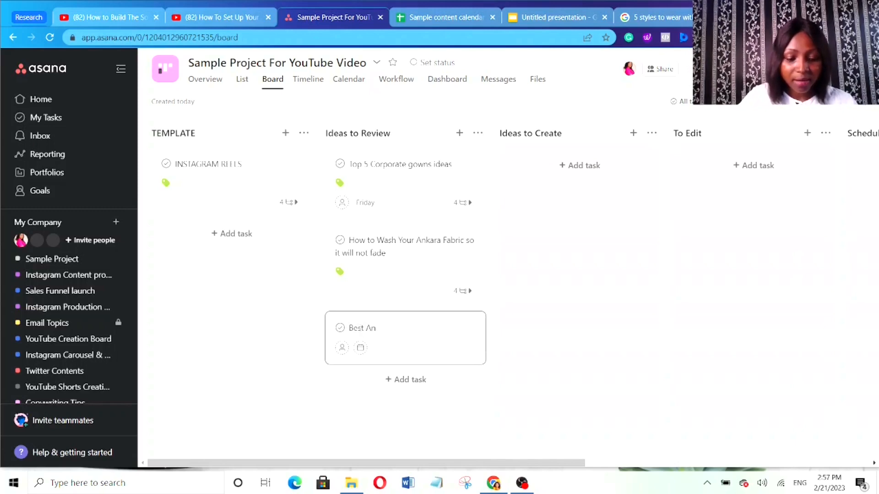
type("kara G")
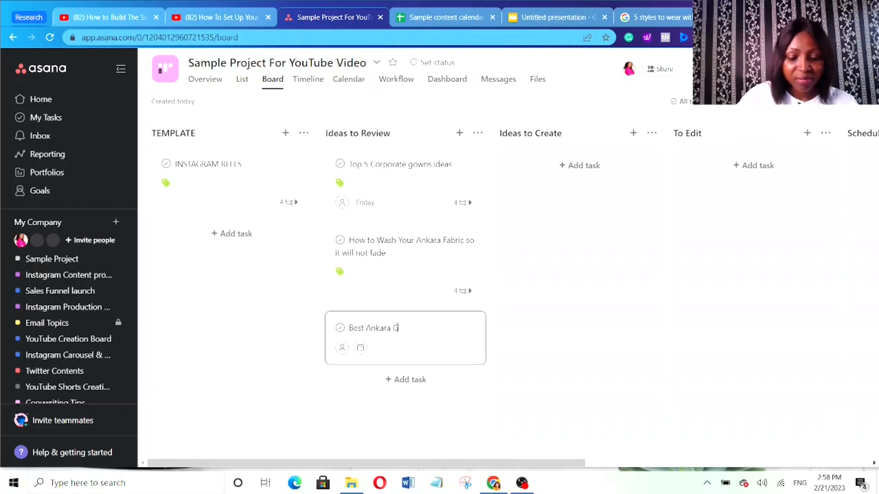
key("BackSpace")
type("Fabric")
left_click(478, 416)
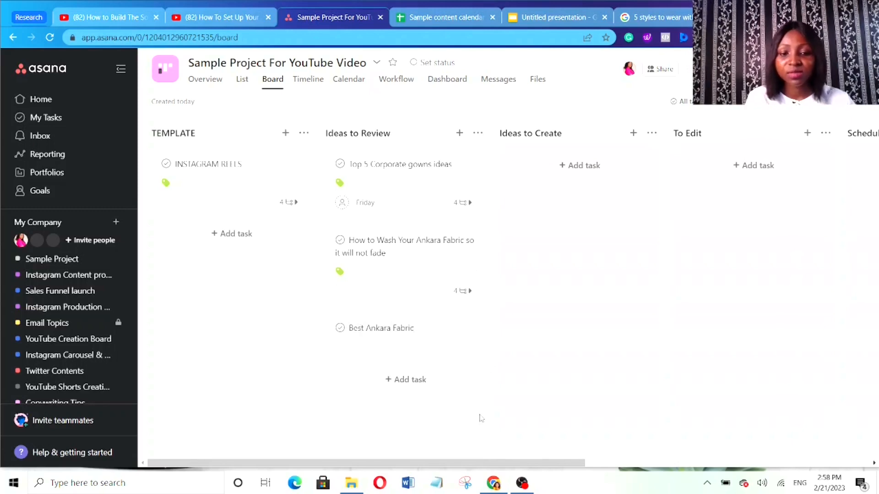
- Open the "Best Ankara Fabric" task and examine its tags, description and subtask areas
left_click(418, 337)
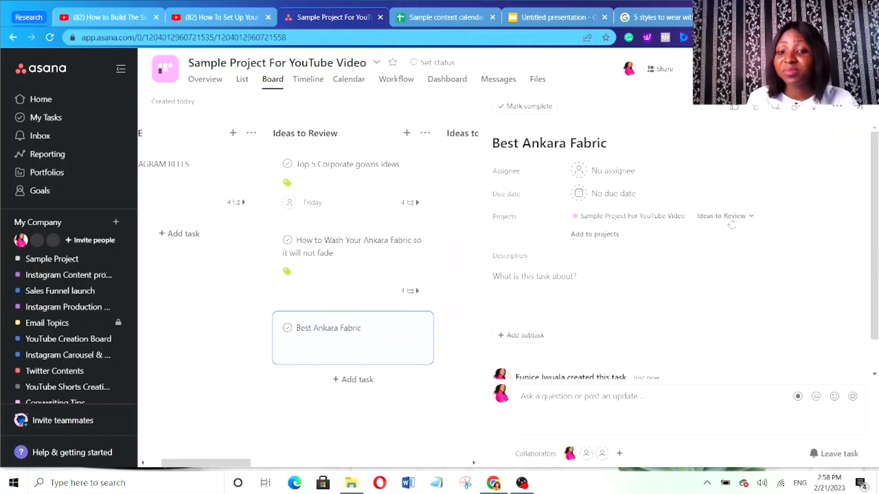
left_click_drag(875, 336, 875, 369)
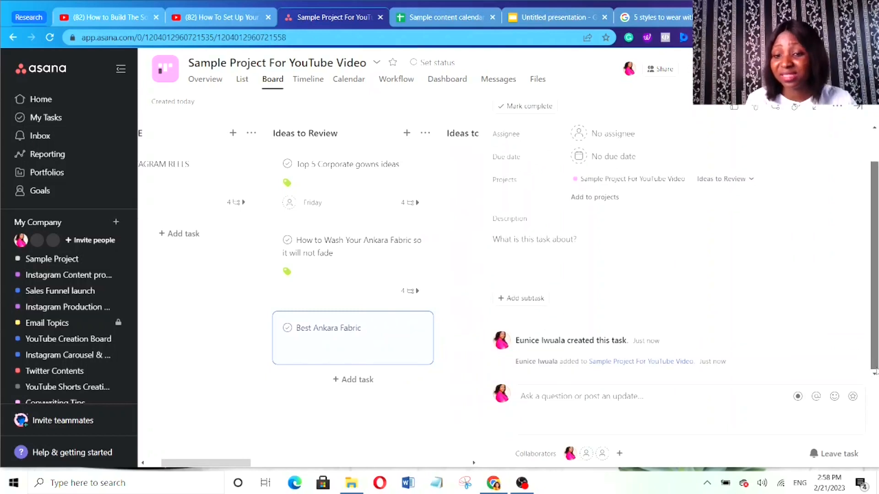
left_click(873, 146)
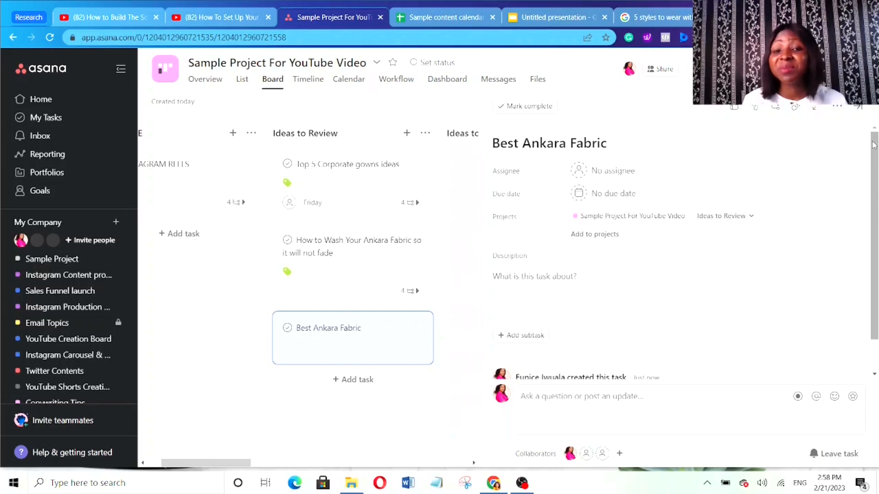
- Close the "Best Ankara Fabric" task details and delete that task from the "Ideas to Review" section
left_click(858, 107)
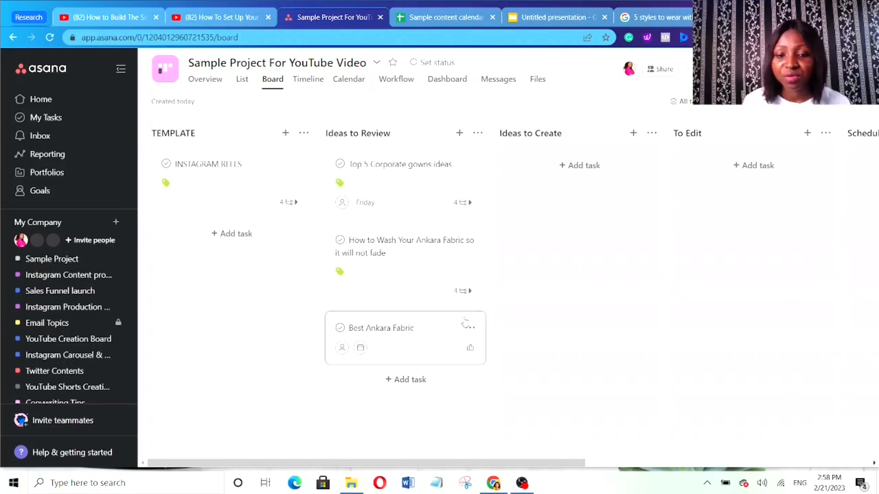
left_click(464, 323)
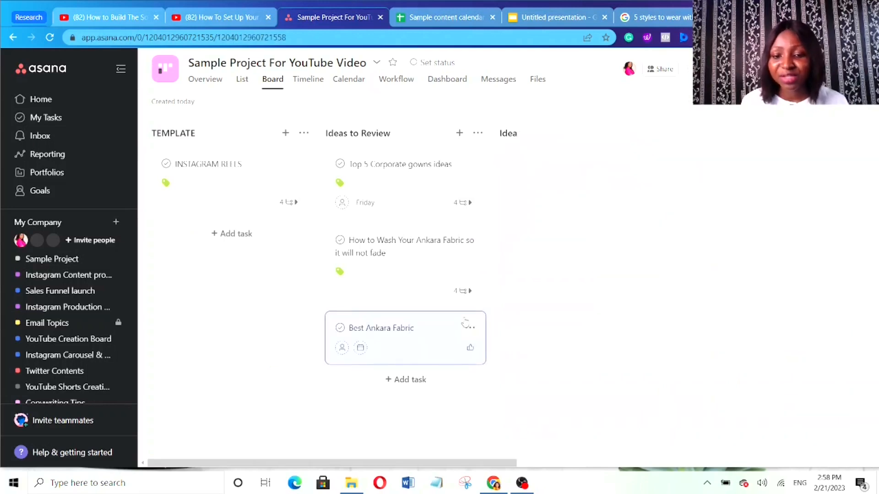
left_click(393, 426)
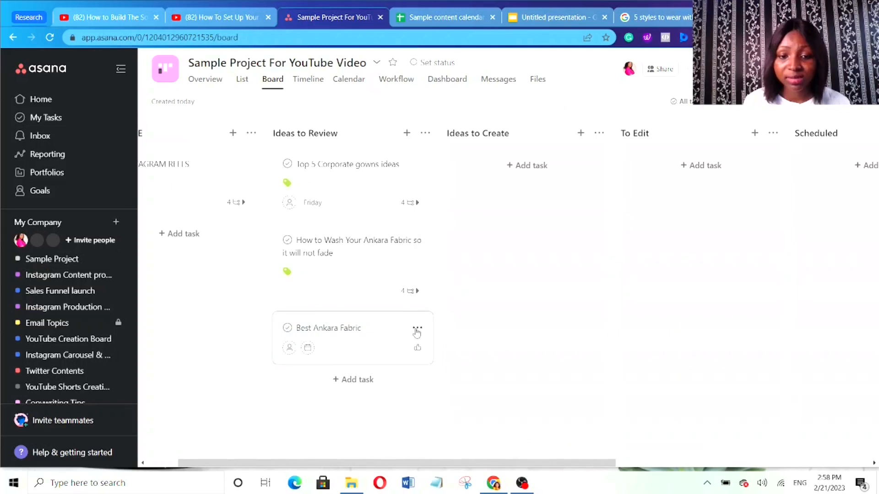
left_click(417, 330)
left_click(451, 306)
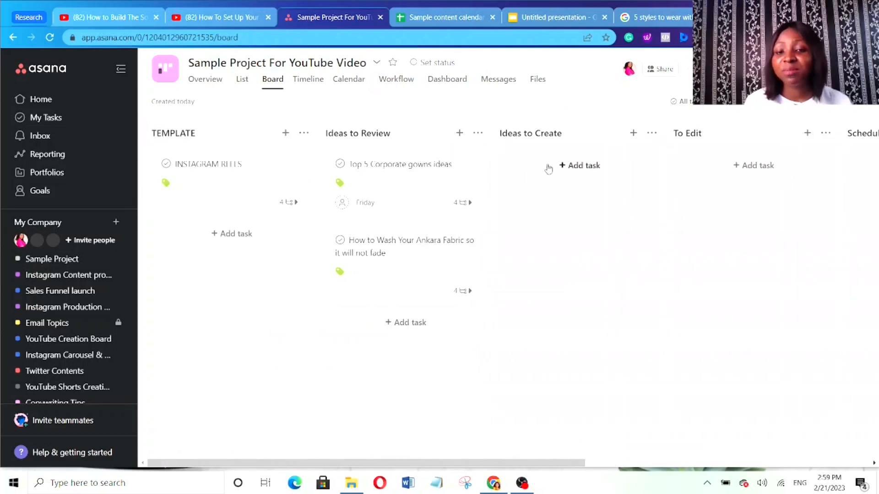
- Duplicate the "Top 5 Corporate gowns ideas" task with the default inclusions and place the copy in the "Ideas to Create" section
left_click(469, 161)
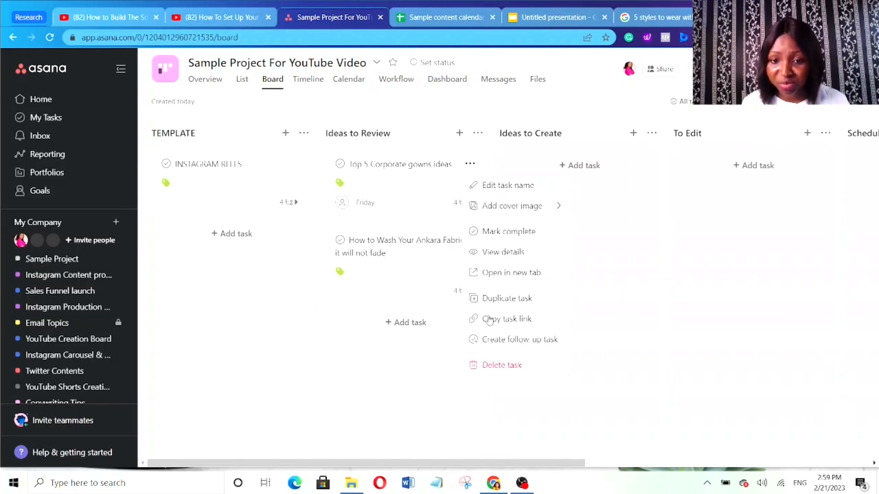
left_click(513, 303)
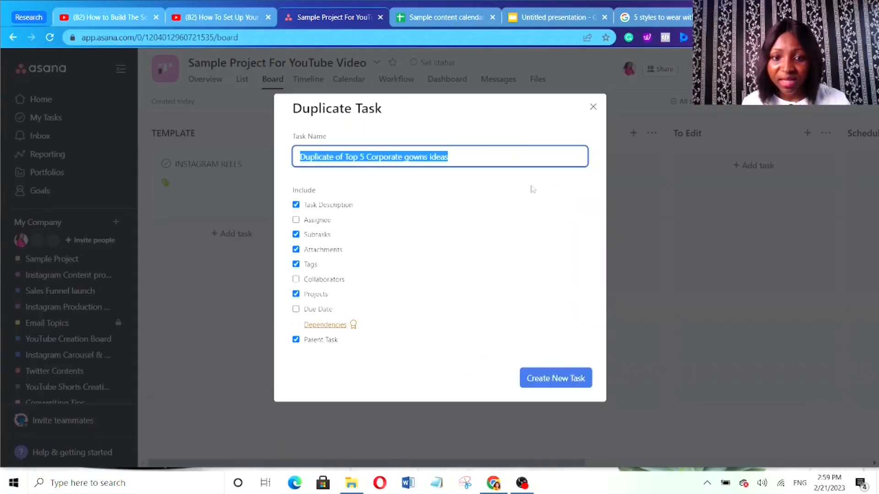
left_click(559, 376)
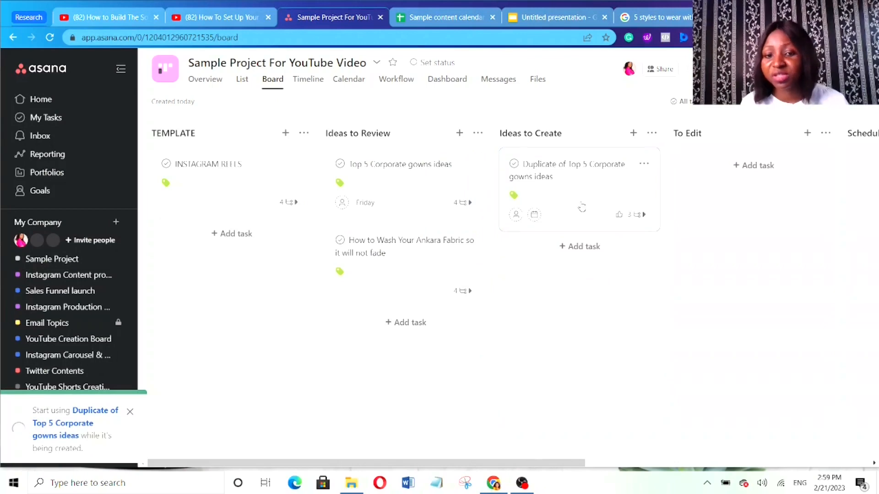
- Duplicate the "How to Wash Your Ankara Fabric so it will not fade" task and move the original to the "To Edit" section
left_click(470, 239)
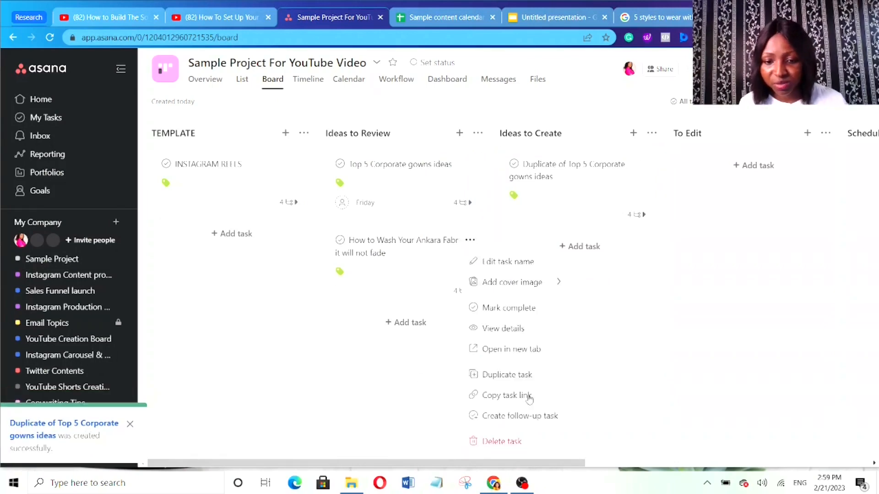
left_click(518, 375)
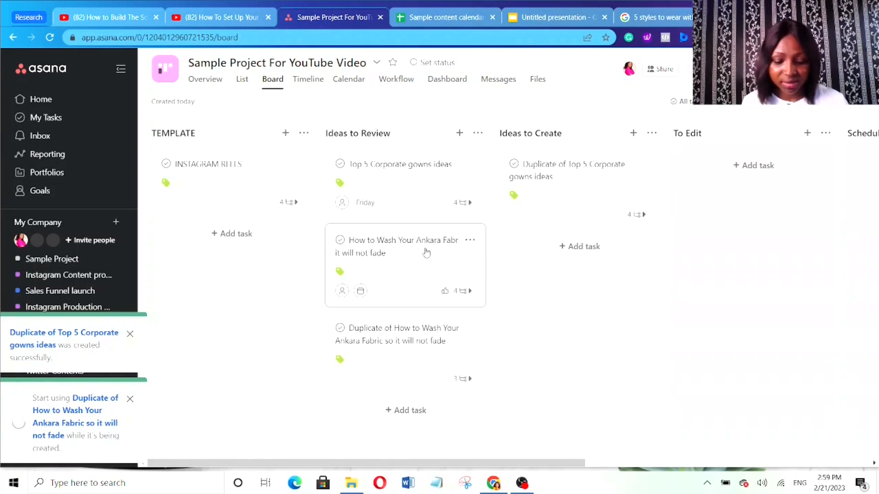
left_click_drag(426, 252, 776, 183)
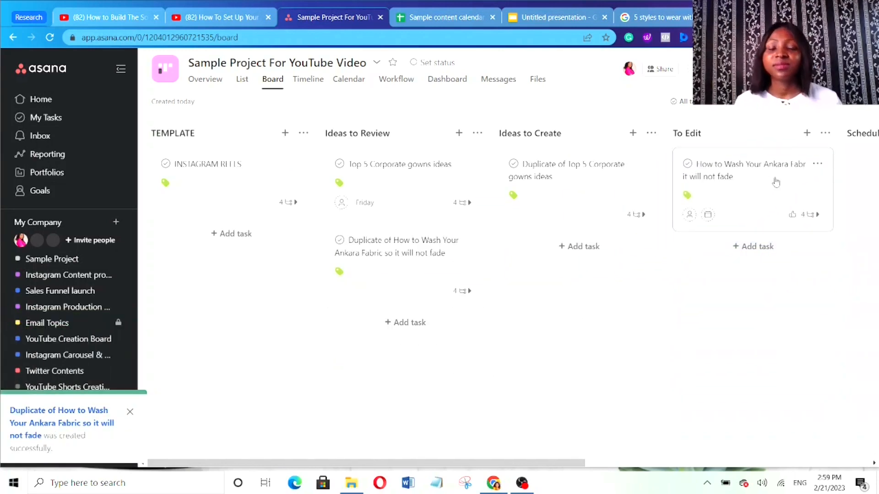
- Replace the tag on the duplicated corporate gowns task with a new yellow "Instagram carousel" tag and close the task's details
left_click(638, 206)
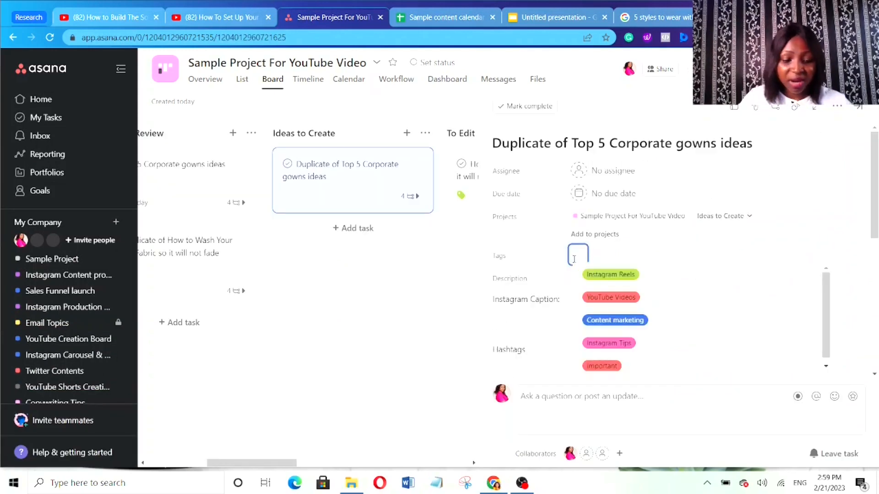
type("Instagr")
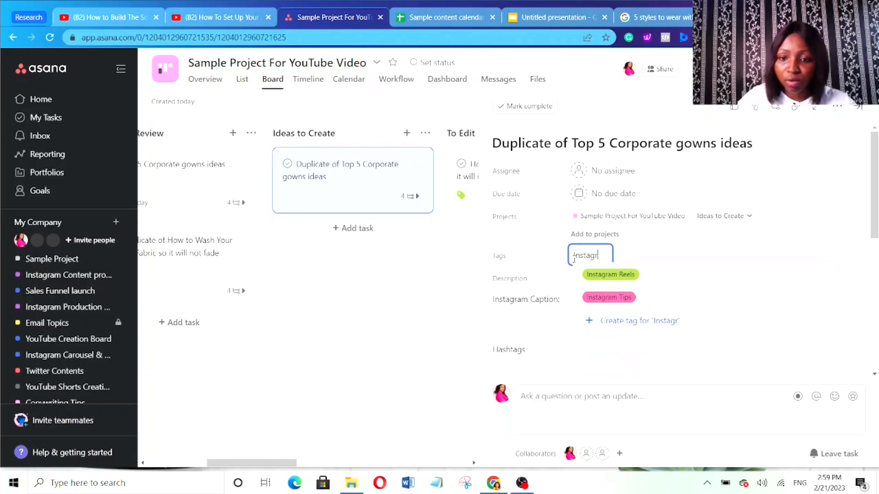
type("am c")
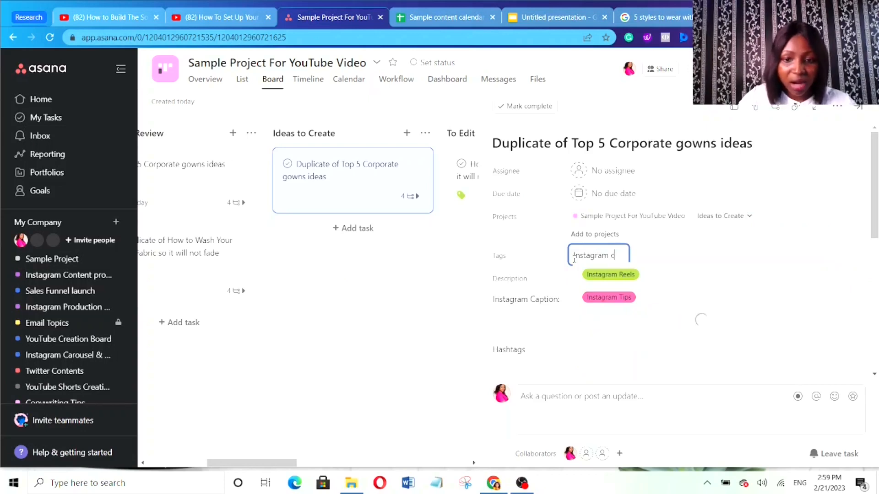
type("arousel")
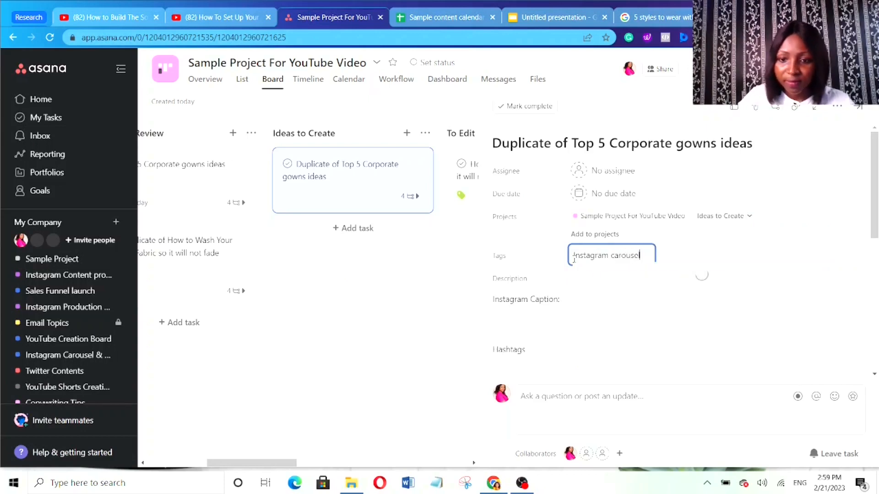
left_click(608, 276)
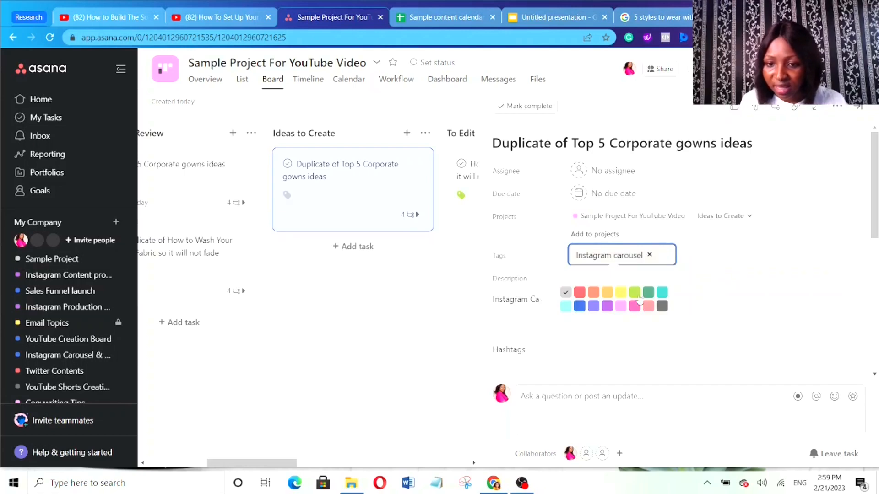
left_click(621, 292)
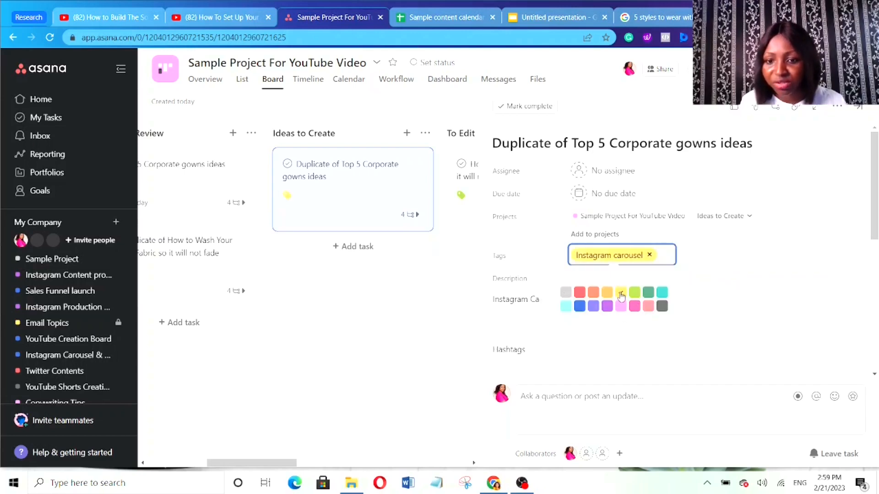
left_click(751, 256)
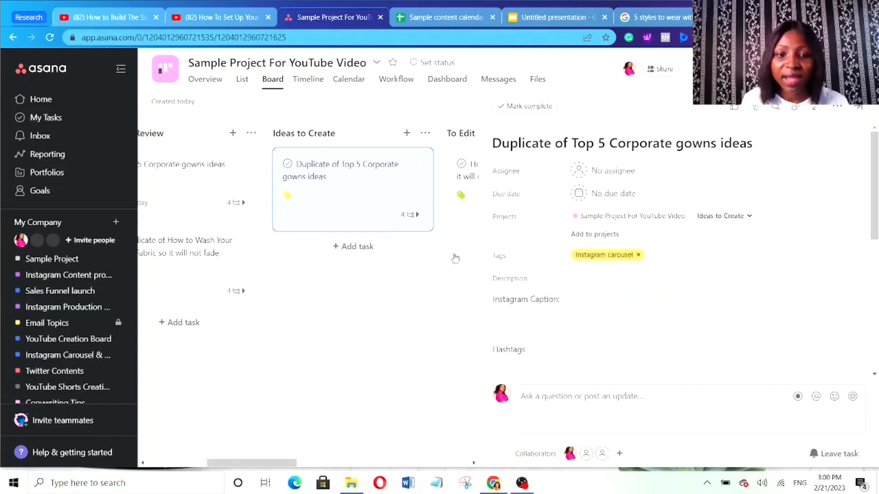
left_click(392, 261)
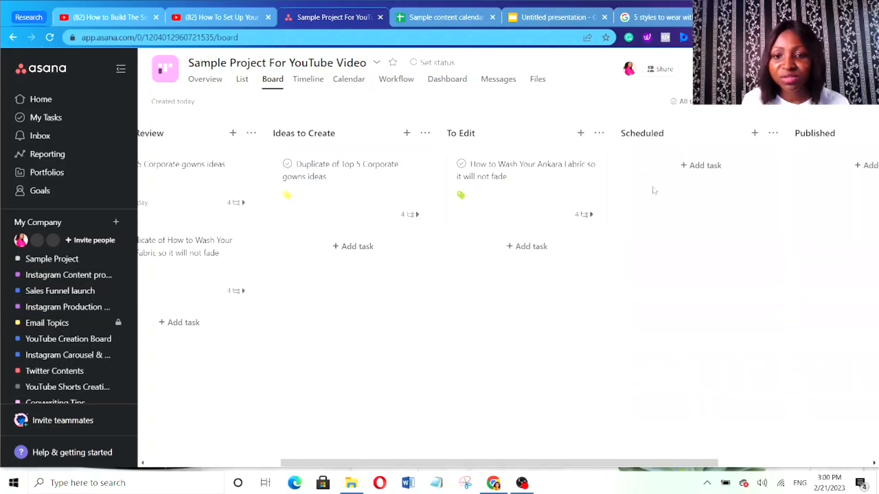
- Replace the "Instagram Reels" tag on the Ankara washing task in "To Edit" with a new turquoise "Instagram Stories" tag
left_click(557, 204)
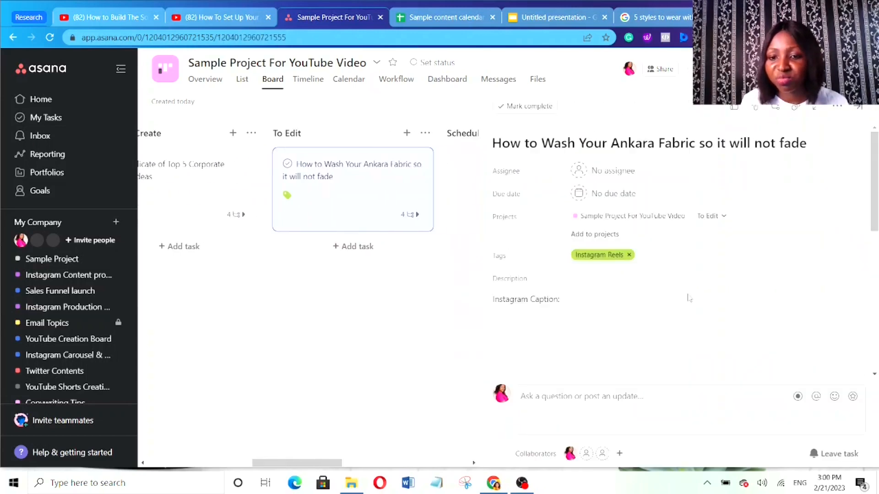
left_click(629, 255)
left_click(835, 108)
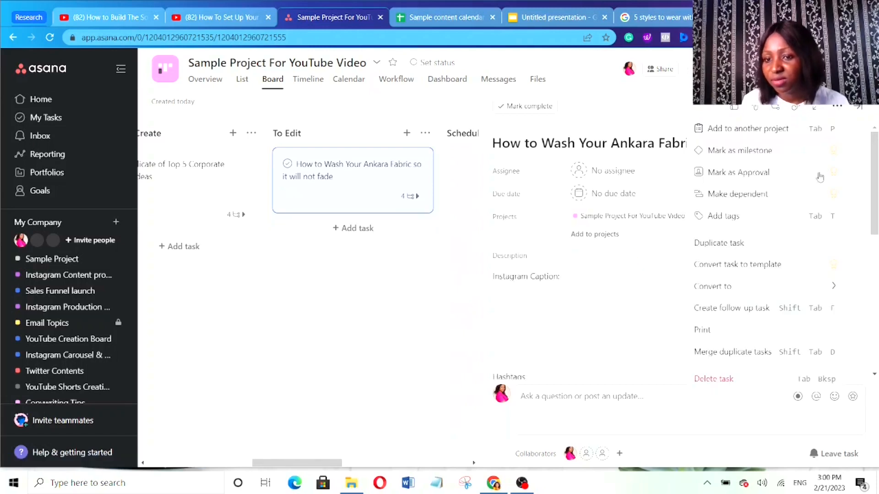
left_click(734, 224)
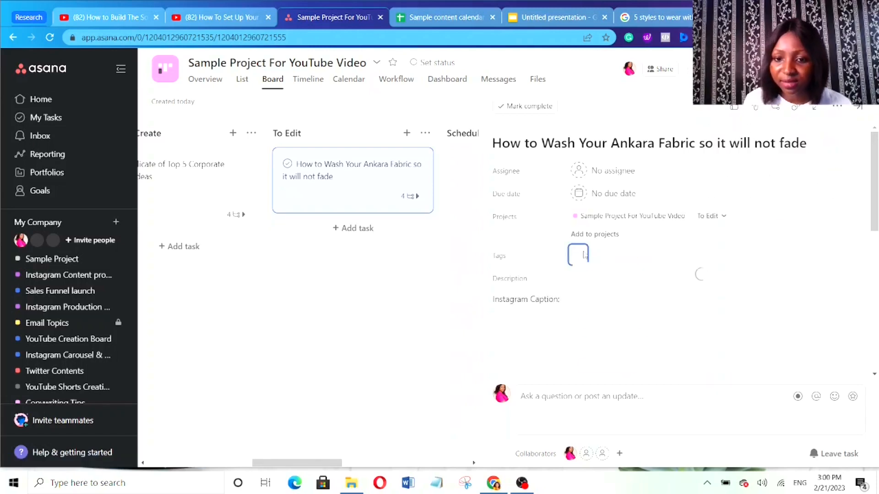
type("Instagram Stories")
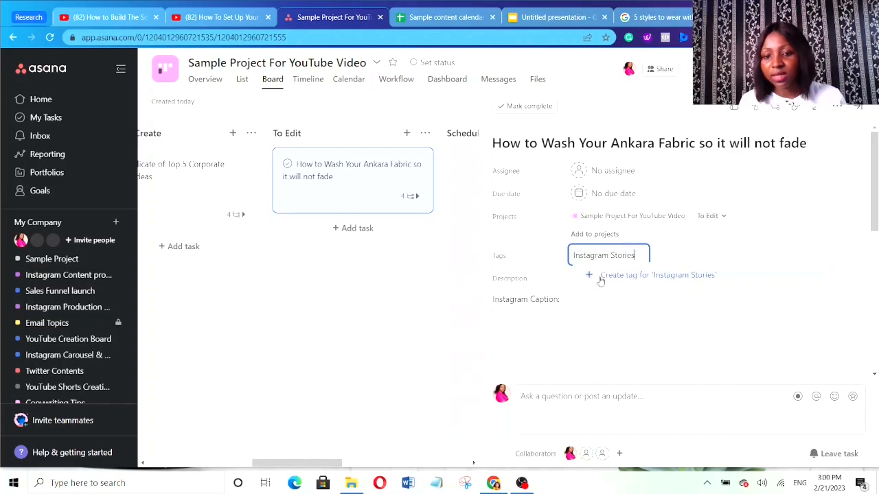
left_click(601, 276)
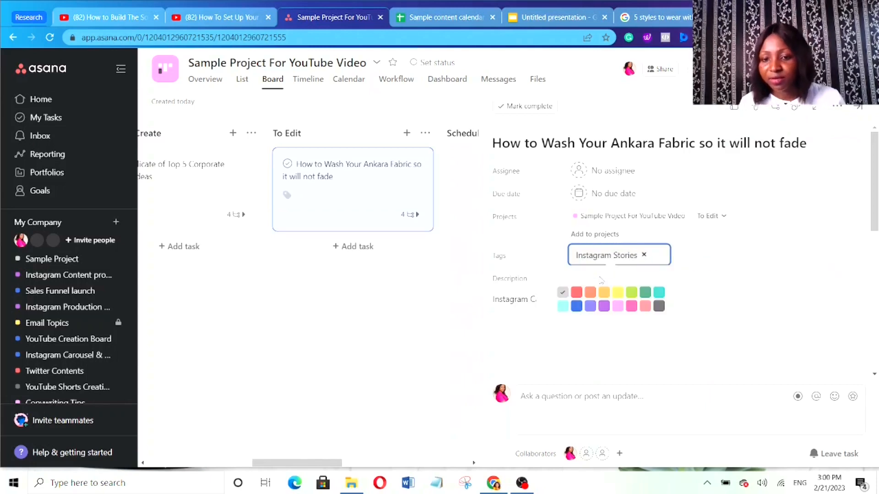
left_click(650, 295)
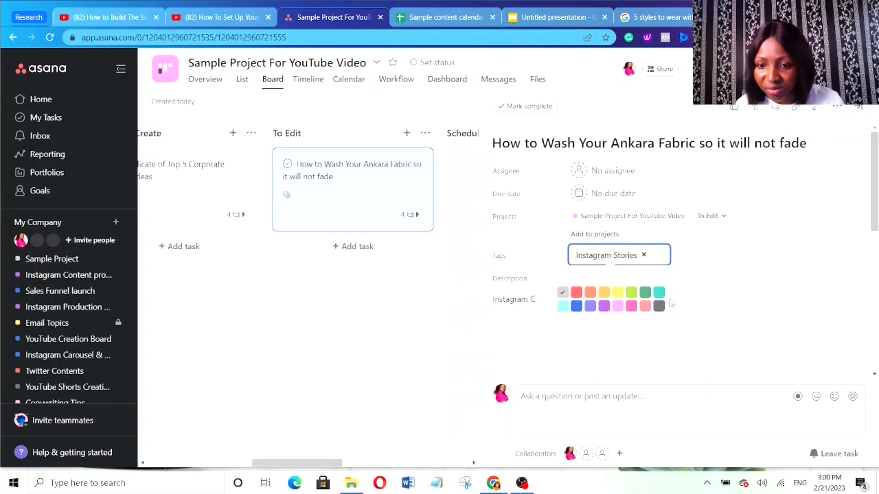
left_click(659, 292)
left_click(722, 275)
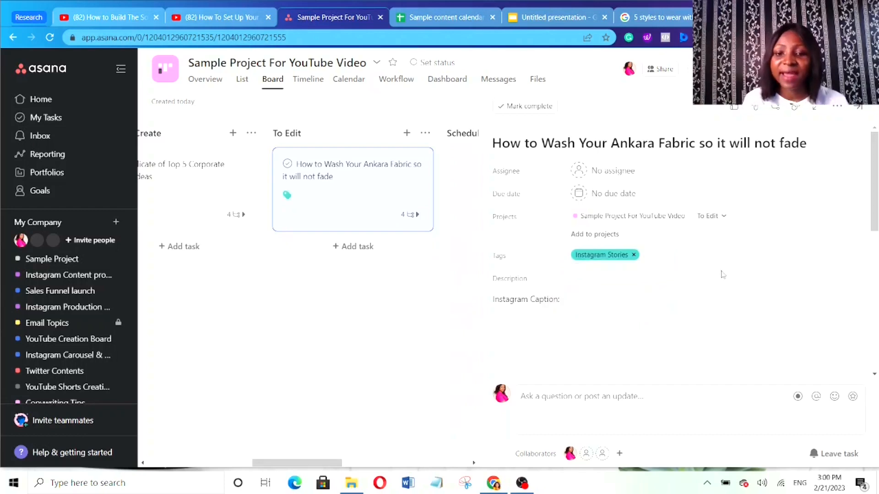
left_click(375, 319)
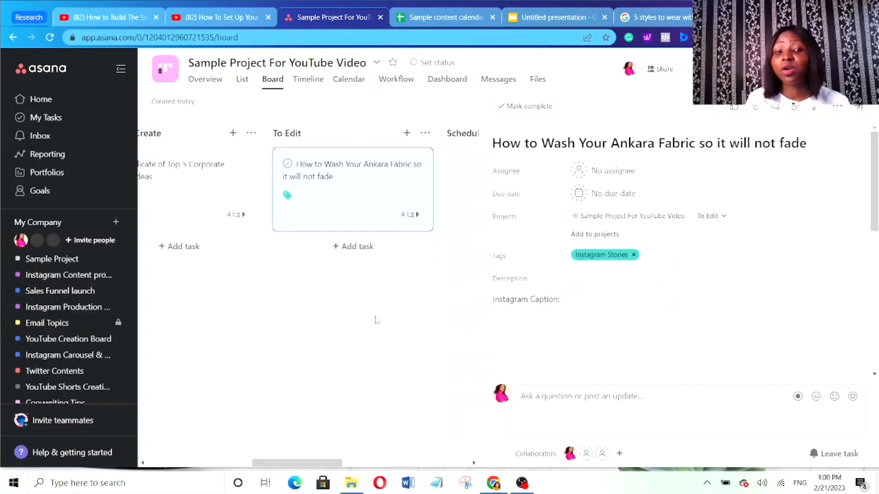
- Set the due date of the Ankara washing task in "To Edit" to February 28, 2023
left_click(353, 175)
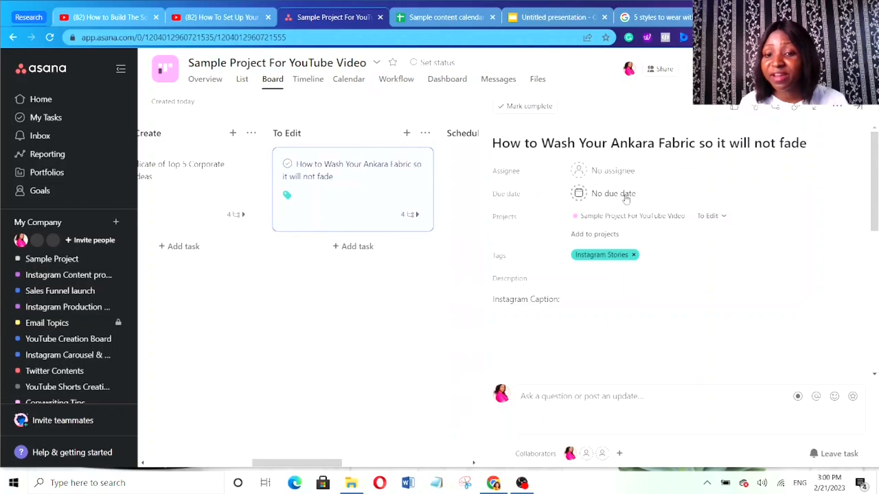
left_click(626, 196)
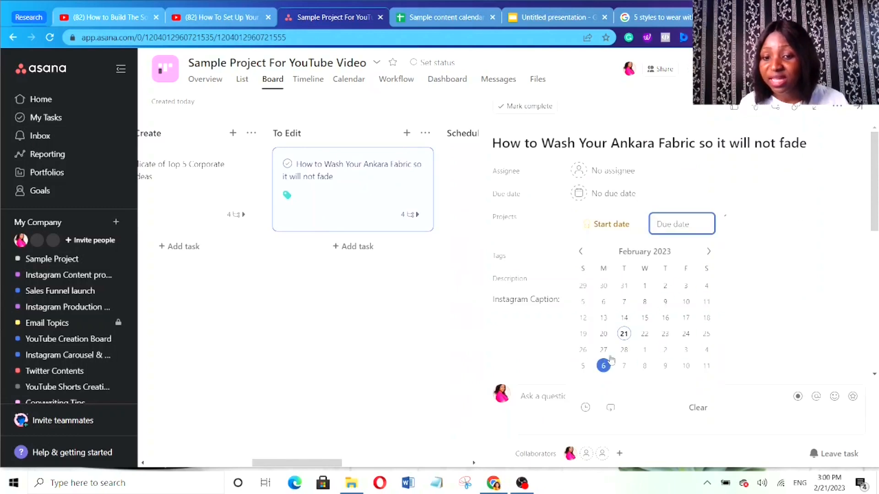
left_click(624, 349)
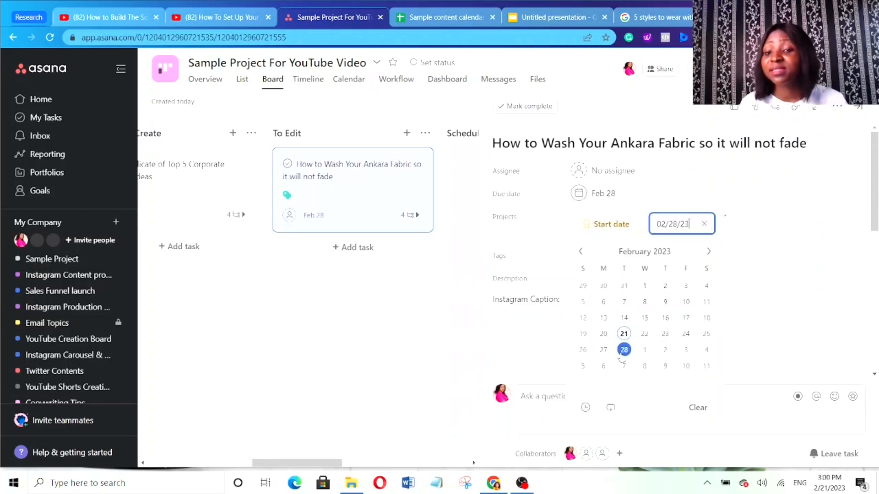
left_click(773, 281)
- Set the due date of the duplicated corporate gowns task in "Ideas to Create" to March 2, 2023
left_click(204, 184)
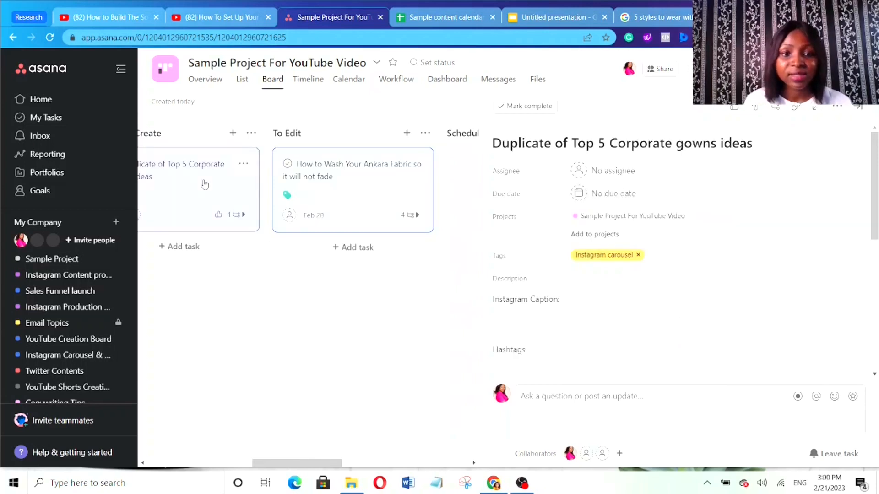
left_click(612, 193)
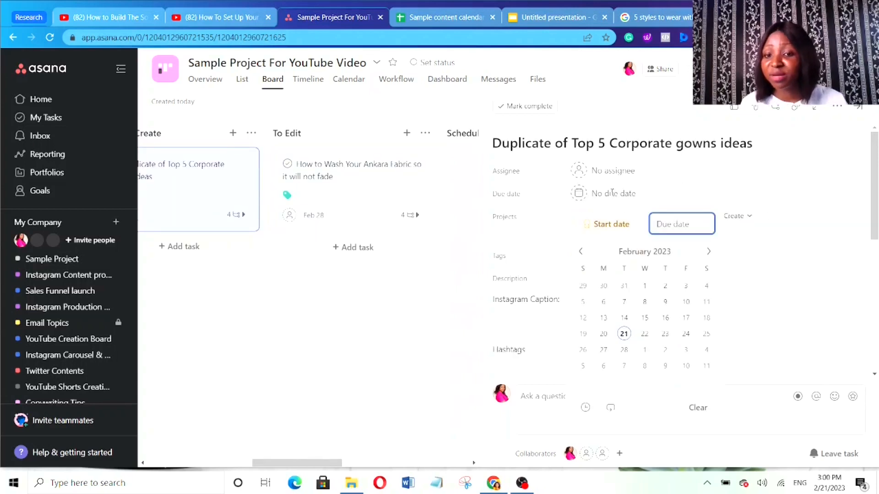
left_click(665, 351)
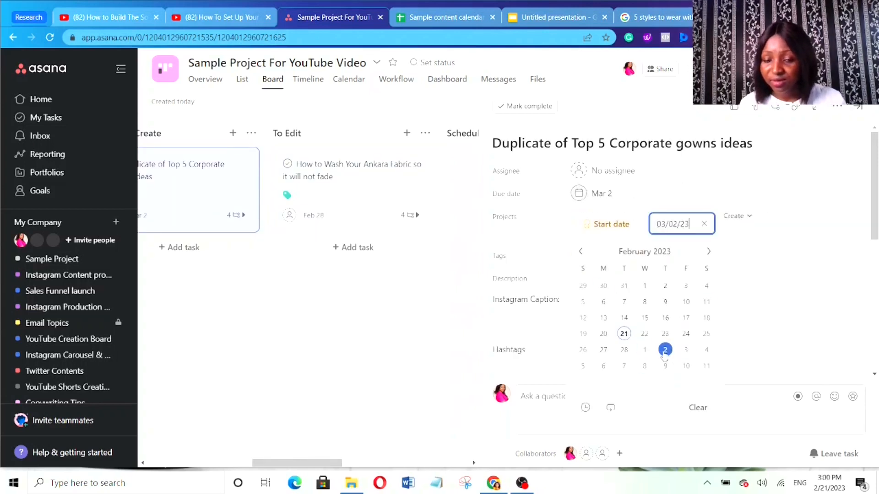
key("Escape")
key("Escape")
- Review how the color-tagged tasks are spread across the project's calendar view, and return to the board view
left_click(343, 80)
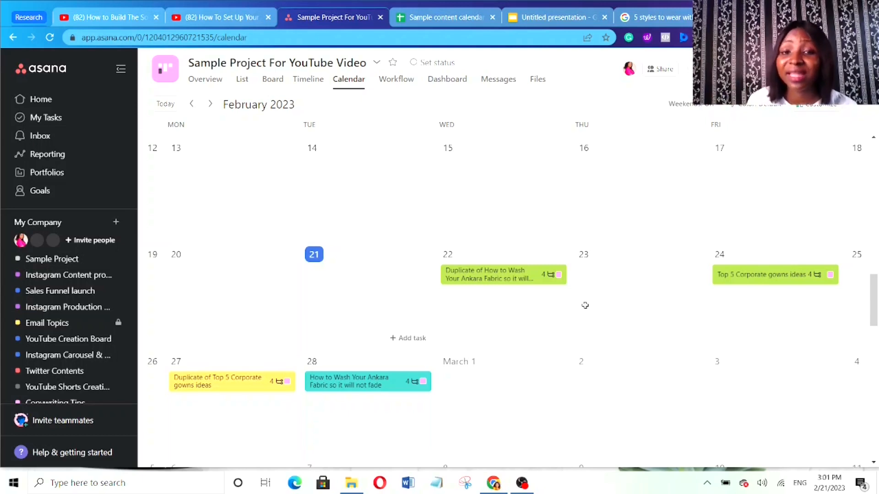
left_click(274, 86)
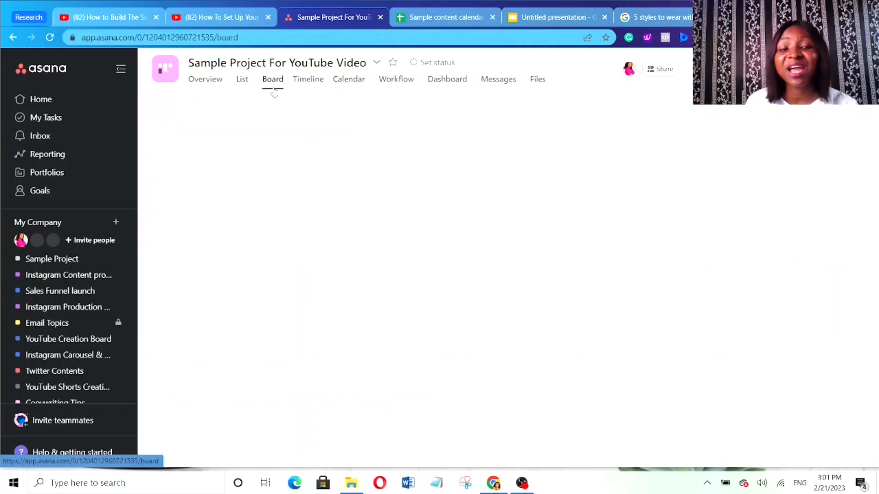